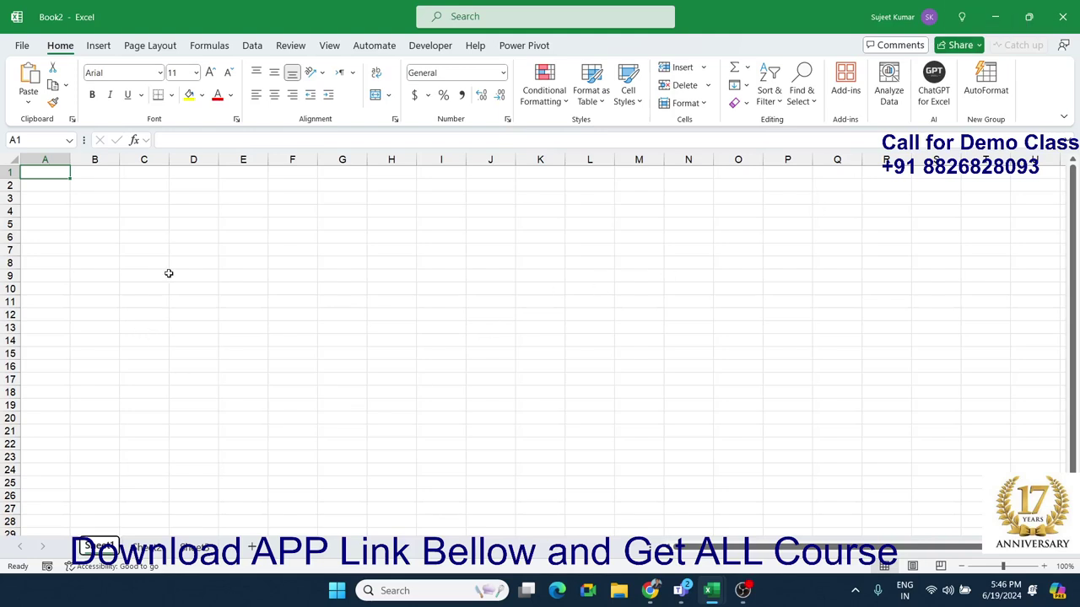
Copy the cash memo picture from the Day - 2 Data Selection workbook and paste it into Book2.
{"action": "mouse_move", "coordinate": [709, 595]}
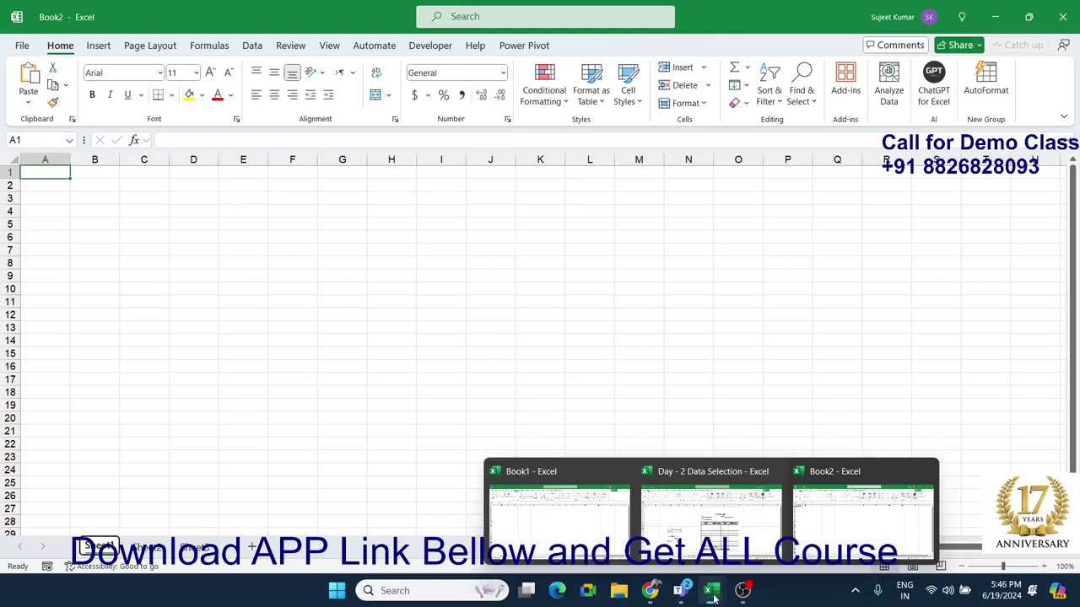
{"action": "left_click", "coordinate": [730, 544]}
{"action": "left_click", "coordinate": [624, 377]}
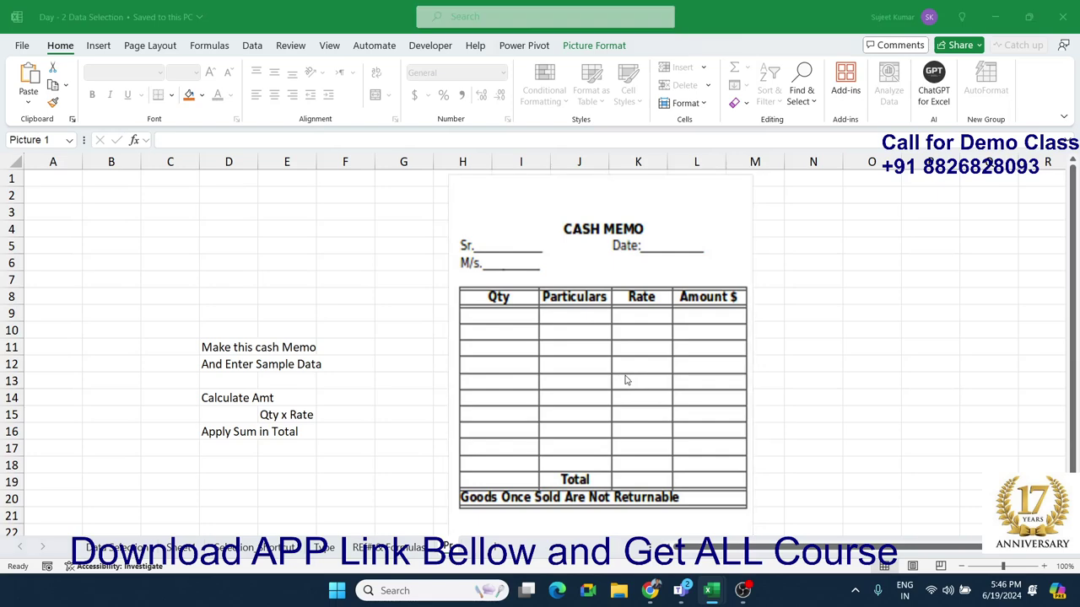
{"action": "key", "text": "alt+Tab"}
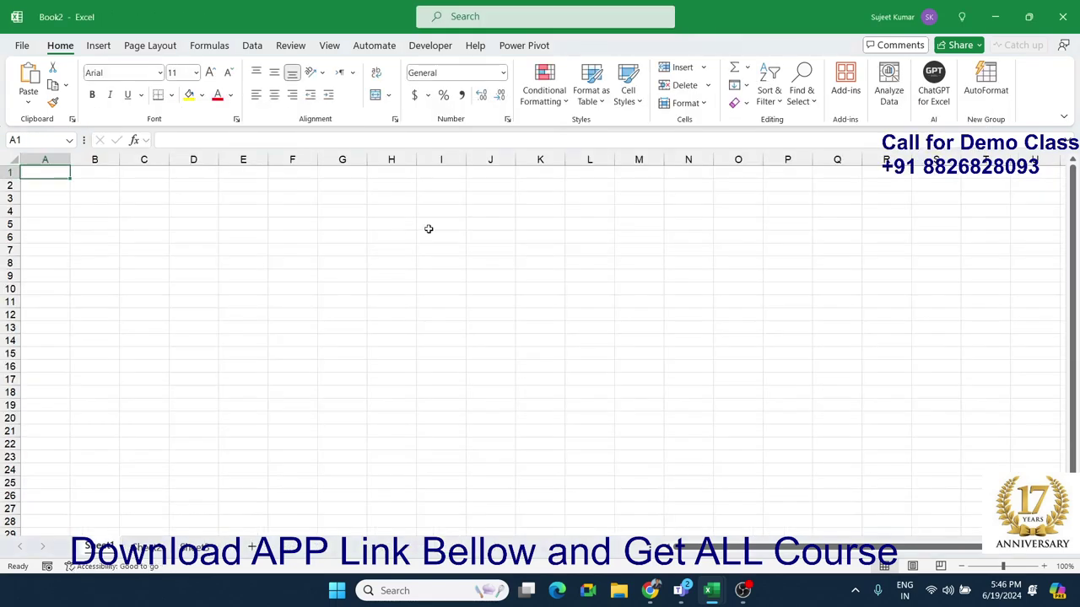
{"action": "left_click", "coordinate": [805, 174]}
{"action": "key", "text": "ctrl+v"}
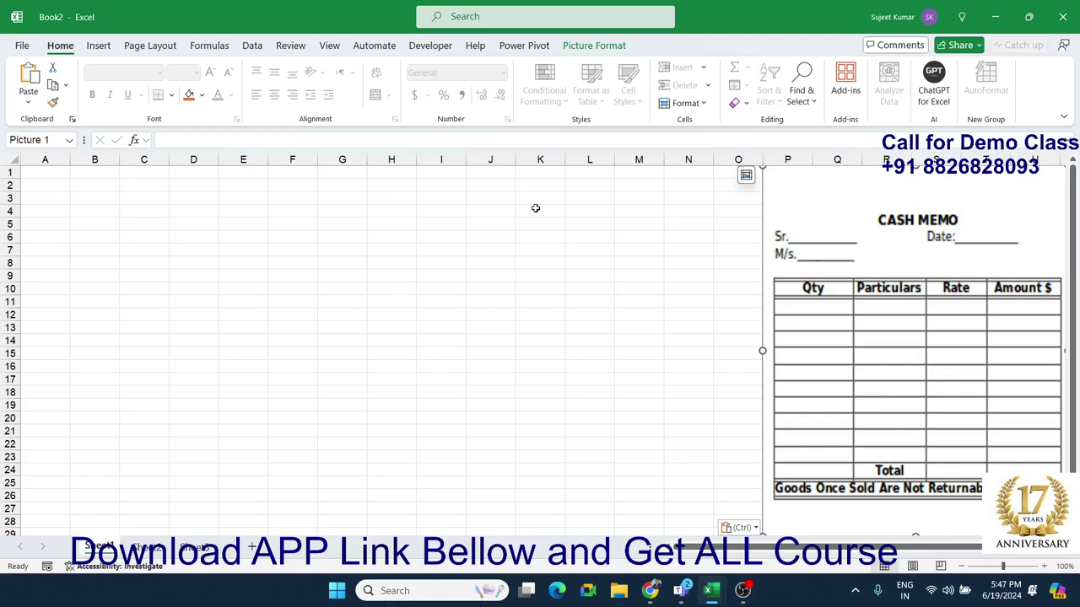
{"action": "left_click", "coordinate": [21, 49]}
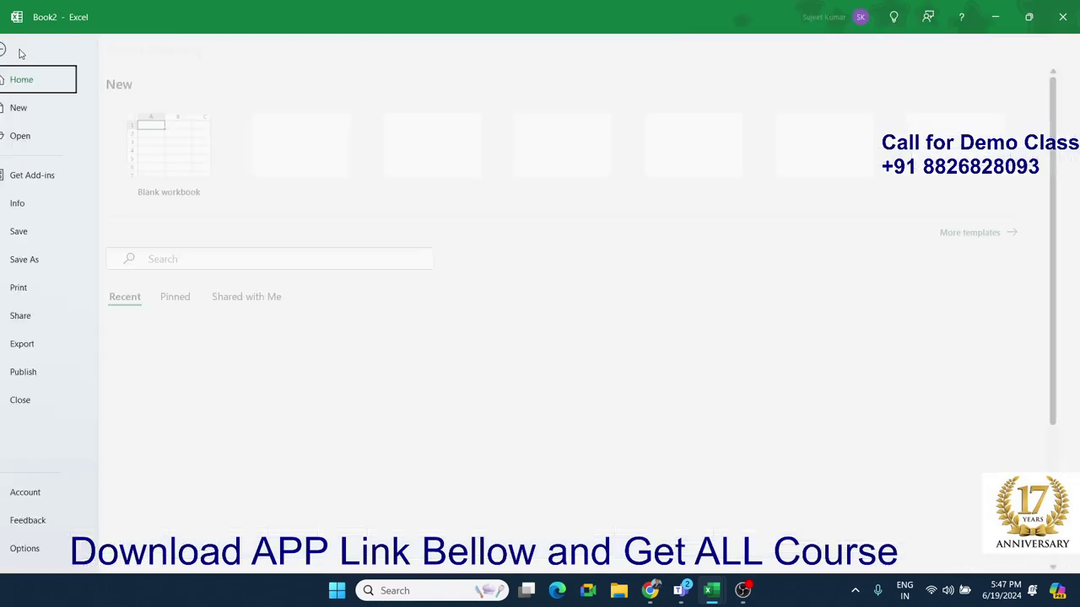
{"action": "left_click", "coordinate": [54, 116]}
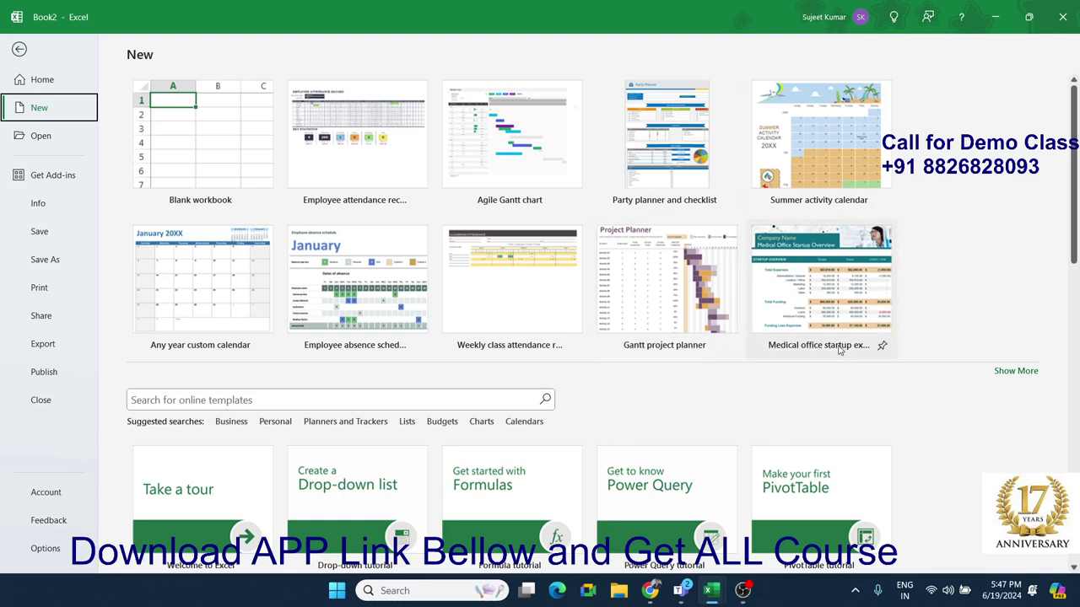
{"action": "scroll", "coordinate": [839, 349], "scroll_direction": "down", "scroll_amount": 4}
{"action": "scroll", "coordinate": [839, 351], "scroll_direction": "down", "scroll_amount": 3}
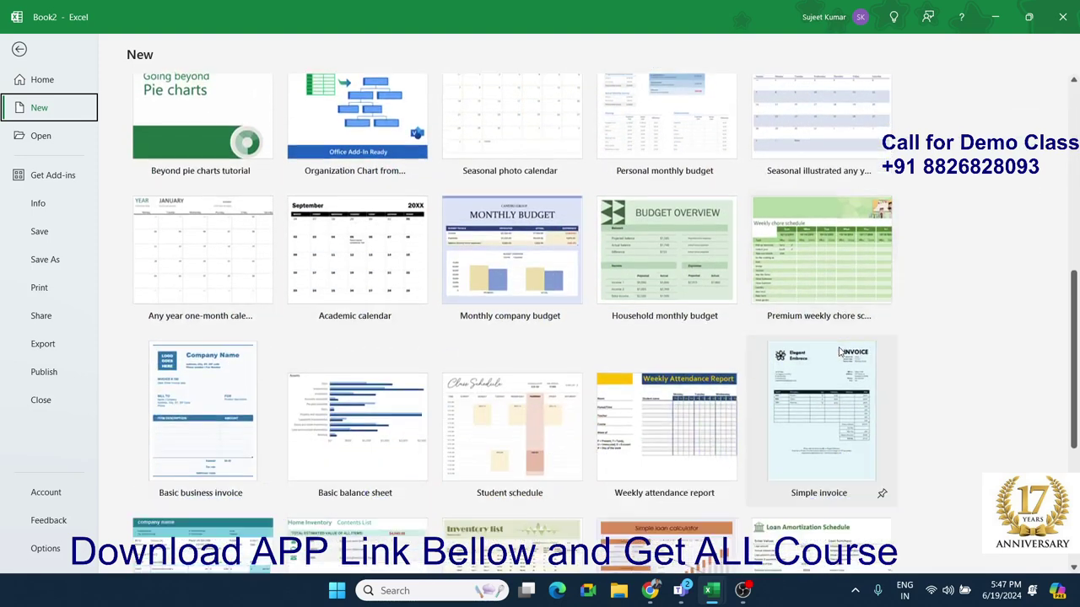
{"action": "scroll", "coordinate": [840, 353], "scroll_direction": "down", "scroll_amount": 2}
{"action": "scroll", "coordinate": [840, 353], "scroll_direction": "down", "scroll_amount": 3}
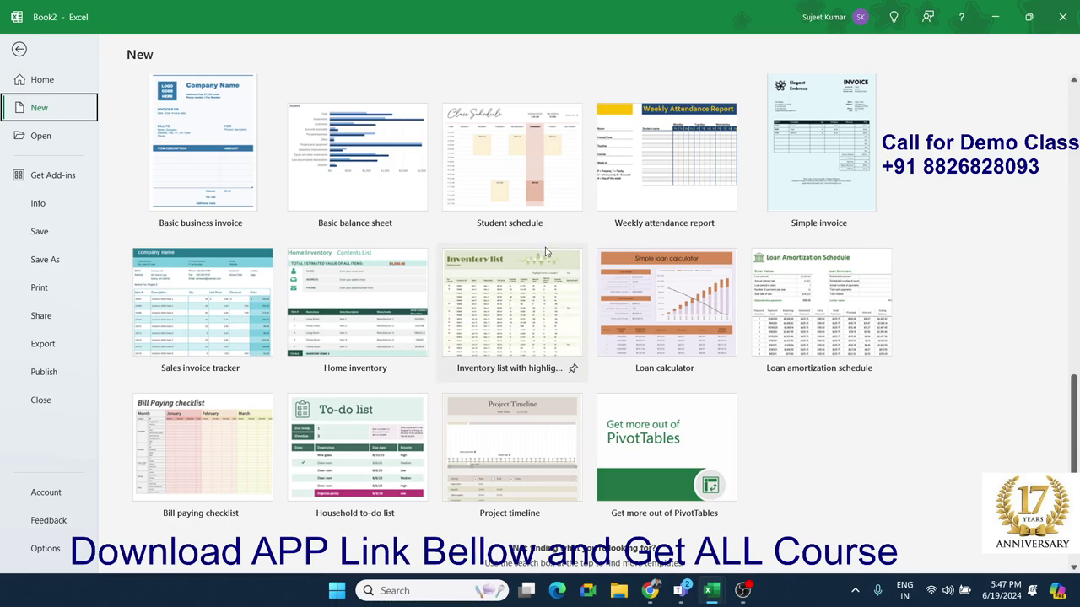
{"action": "left_click", "coordinate": [995, 18]}
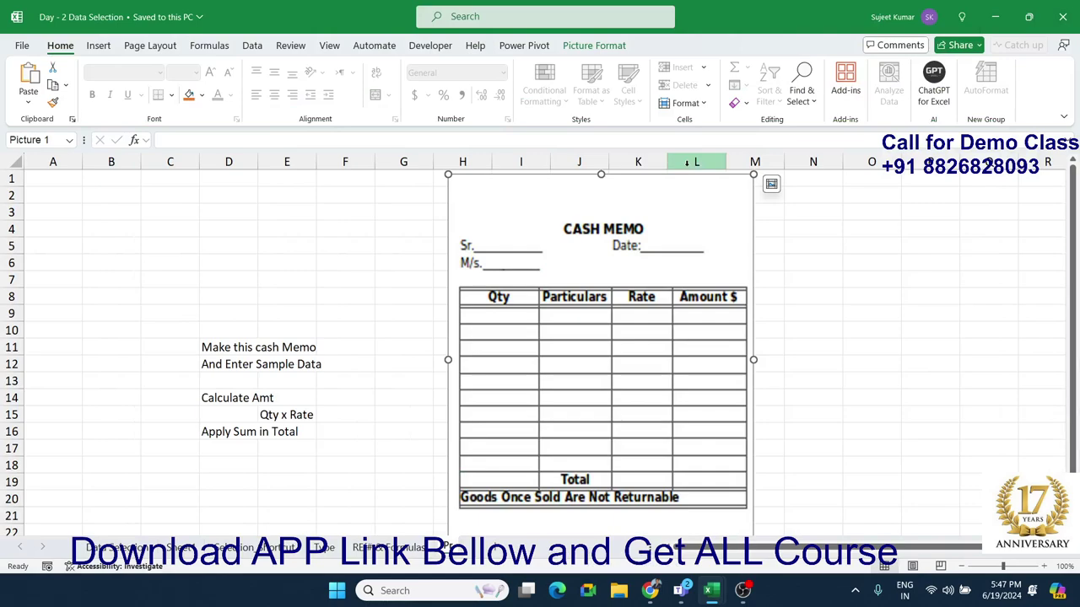
{"action": "key", "text": "alt+Tab"}
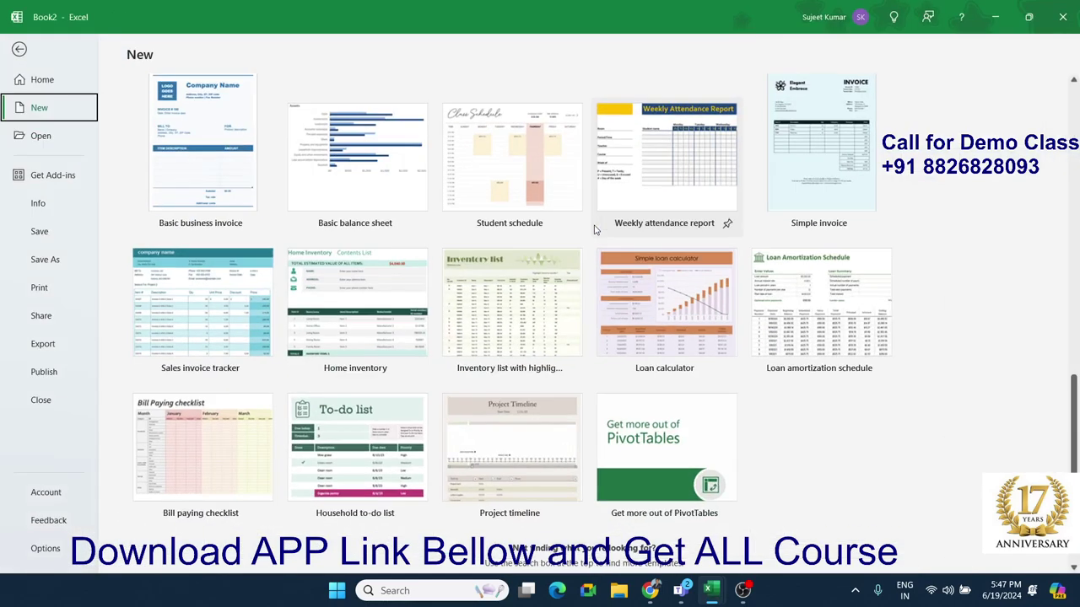
{"action": "left_click", "coordinate": [19, 49]}
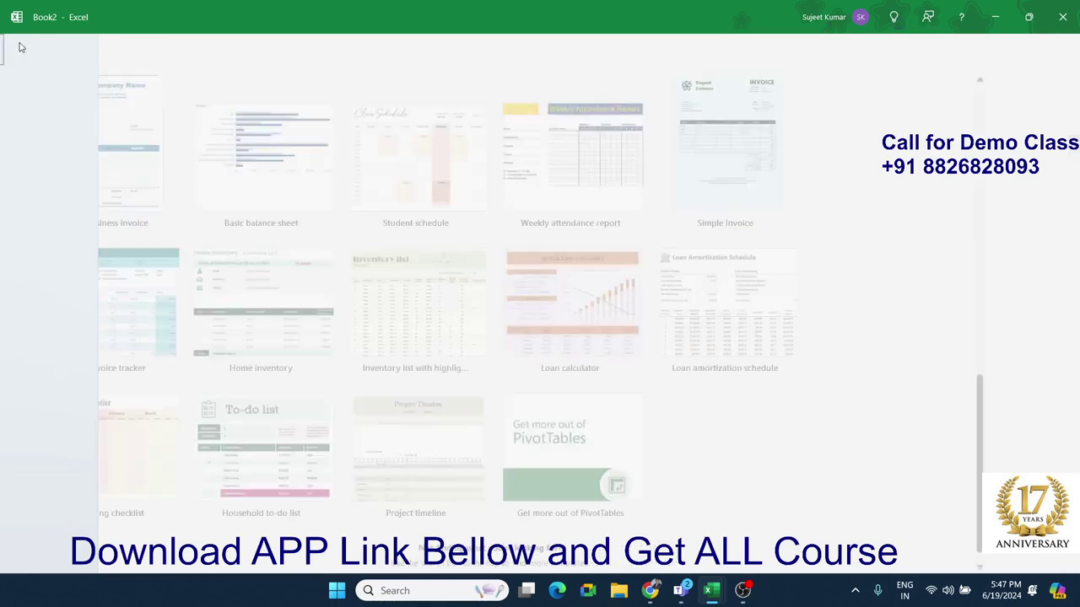
{"action": "left_click", "coordinate": [605, 262]}
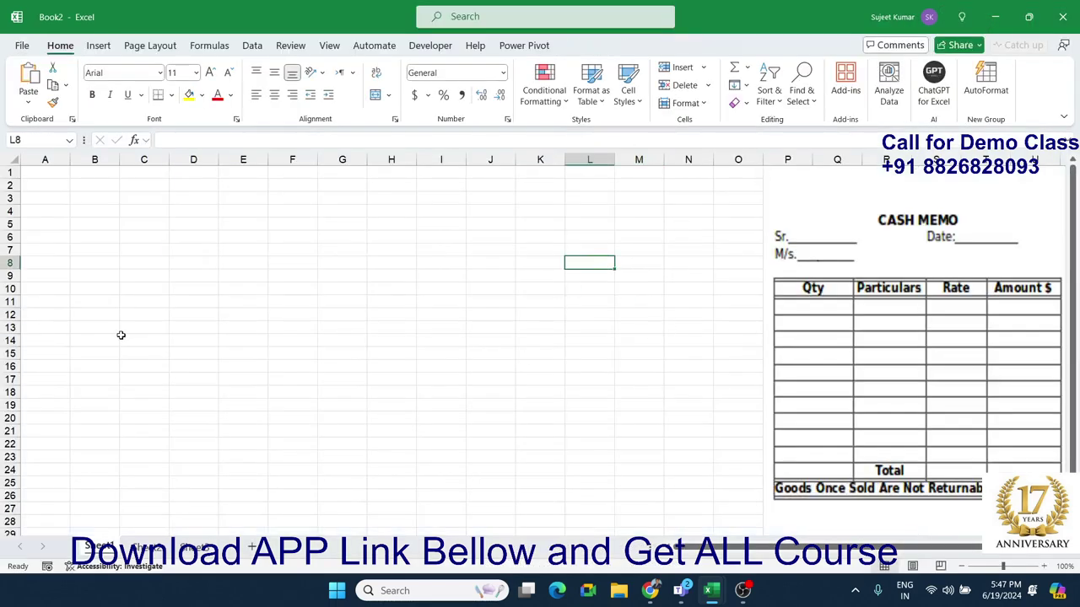
Hide the worksheet gridlines in Book2 from the Page Layout sheet options.
{"action": "left_click_drag", "start_coordinate": [67, 189], "coordinate": [538, 397]}
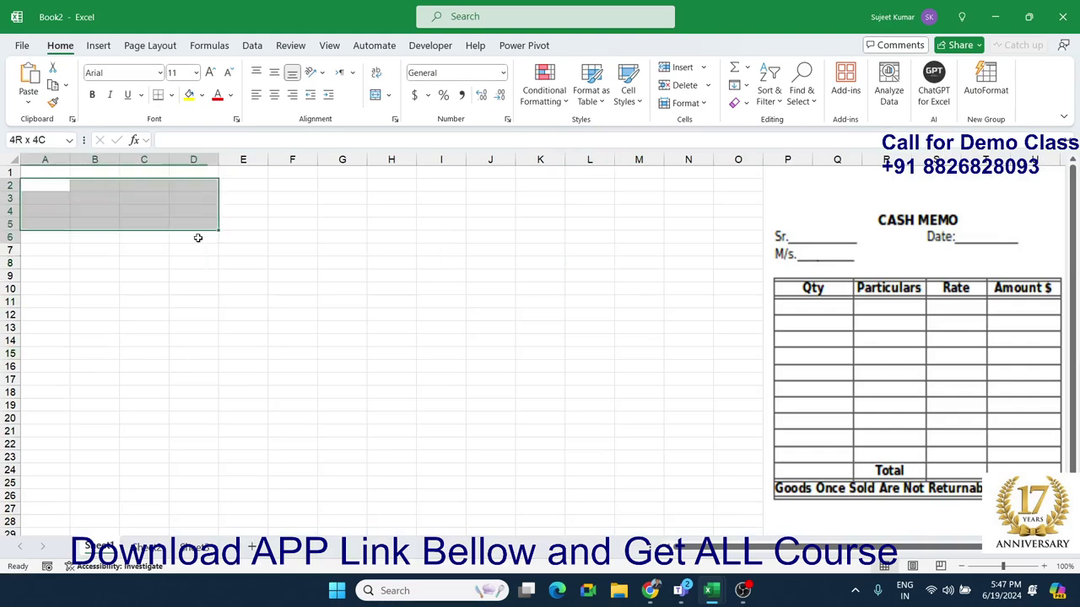
{"action": "left_click", "coordinate": [441, 300]}
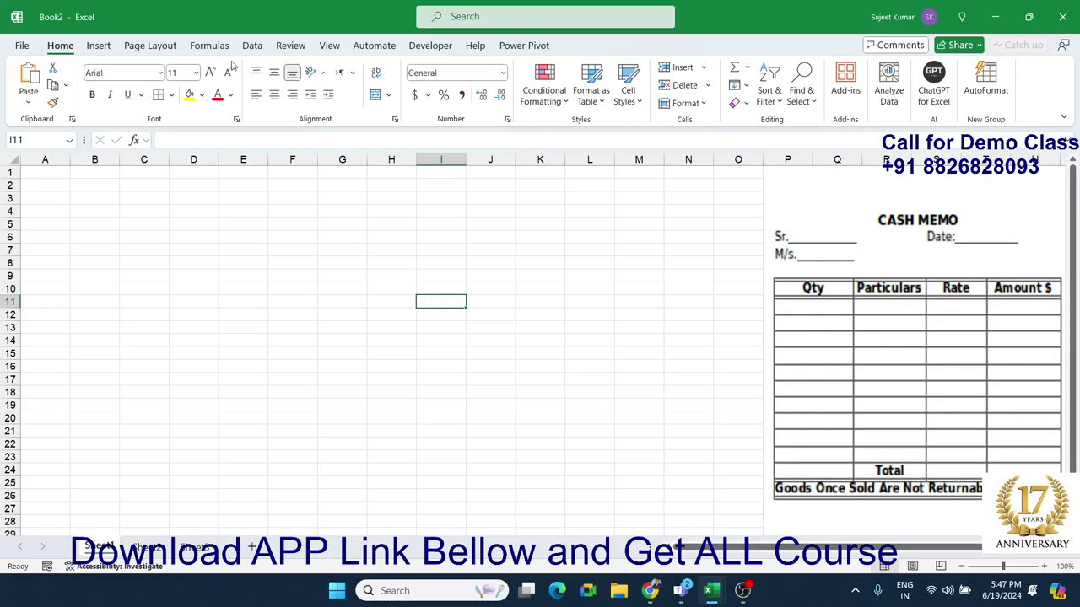
{"action": "left_click", "coordinate": [165, 51]}
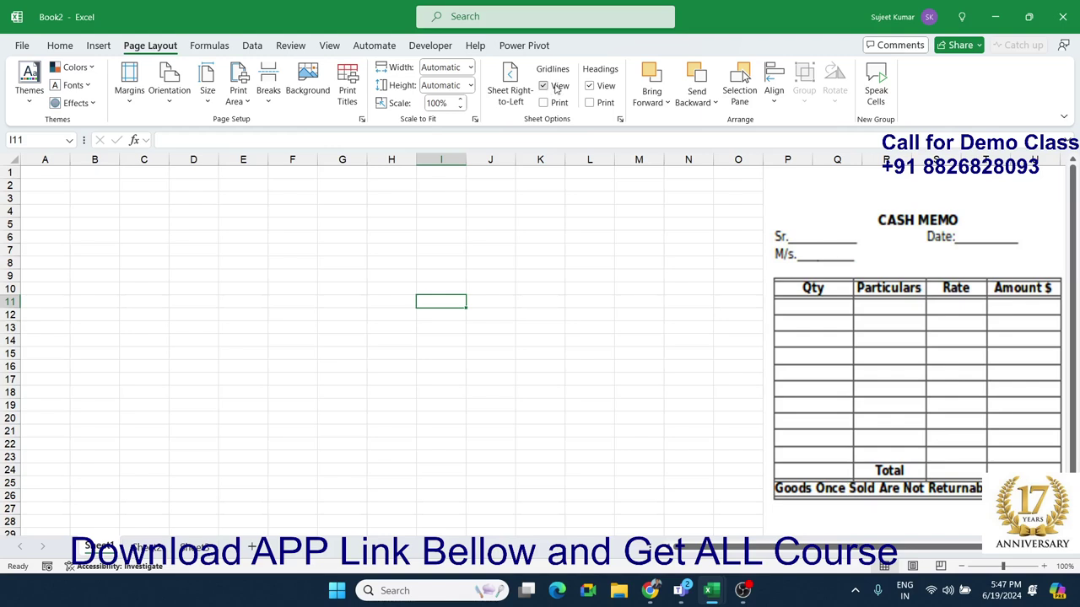
{"action": "left_click", "coordinate": [544, 86]}
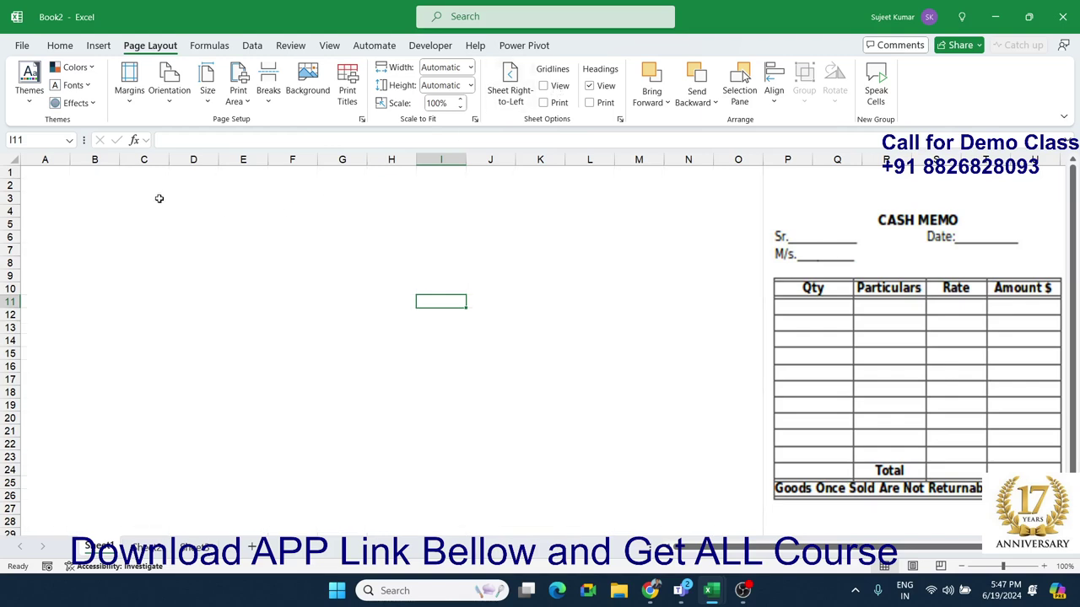
Toggle the gridlines on and off to compare, leaving them shown.
{"action": "left_click_drag", "start_coordinate": [160, 198], "coordinate": [544, 384]}
{"action": "scroll", "coordinate": [544, 385], "scroll_direction": "down", "scroll_amount": 9}
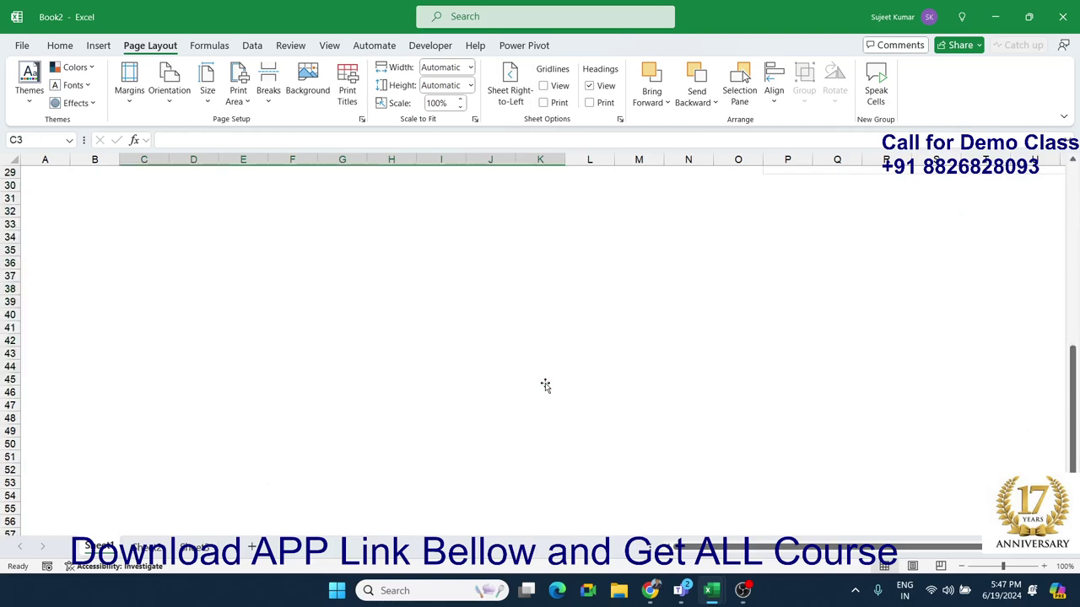
{"action": "scroll", "coordinate": [545, 381], "scroll_direction": "up", "scroll_amount": 5}
{"action": "scroll", "coordinate": [544, 364], "scroll_direction": "up", "scroll_amount": 4}
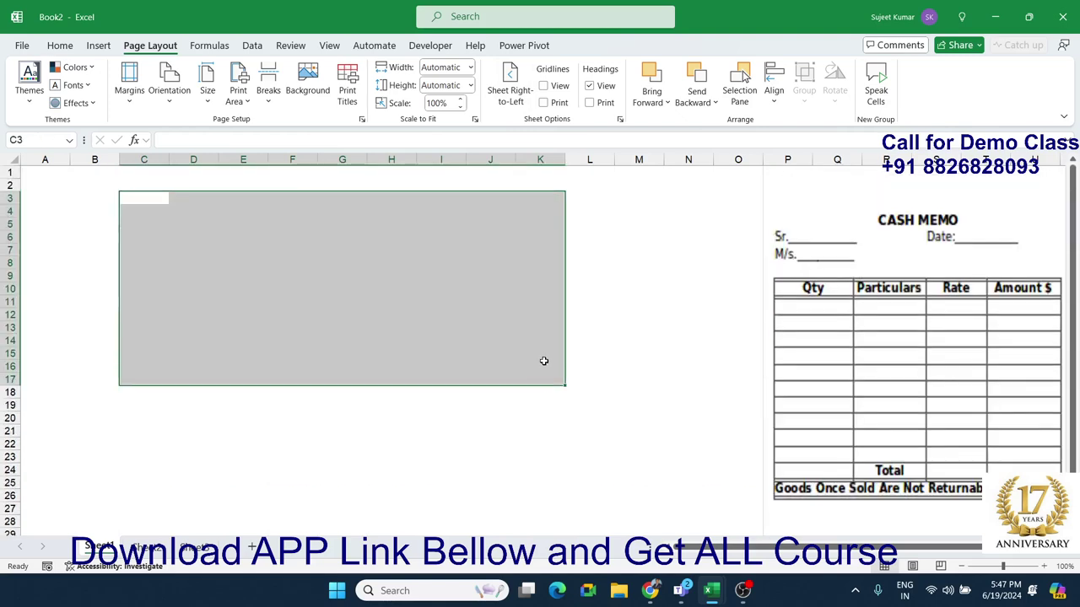
{"action": "left_click", "coordinate": [272, 267]}
{"action": "left_click", "coordinate": [557, 88]}
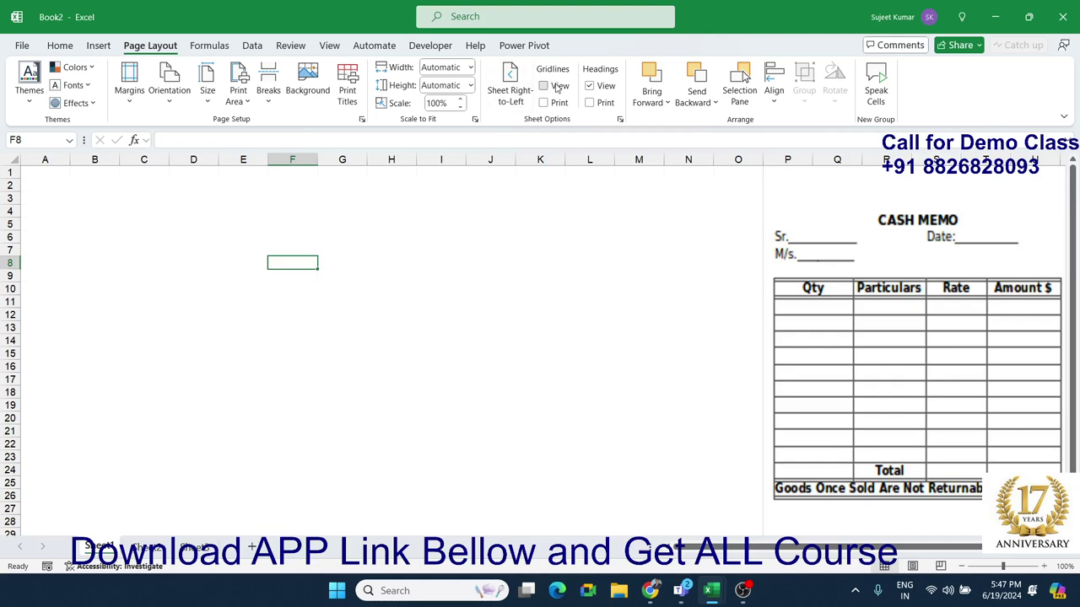
{"action": "left_click", "coordinate": [557, 87]}
{"action": "left_click", "coordinate": [557, 88]}
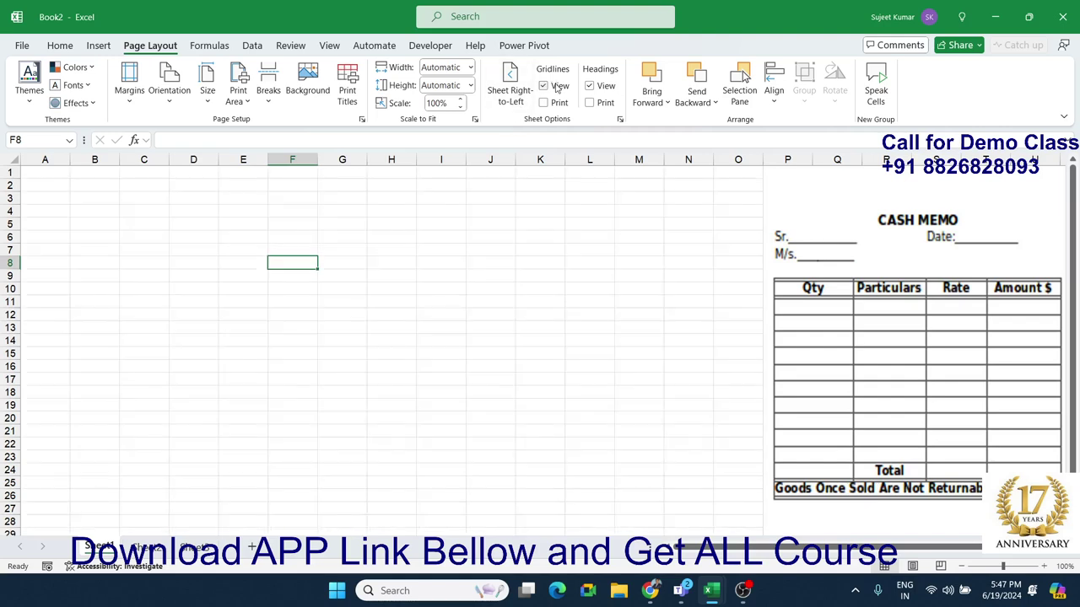
{"action": "left_click", "coordinate": [556, 88]}
{"action": "left_click", "coordinate": [556, 87]}
Browse fill colours for C2:I21 without applying one, then hide the gridlines again.
{"action": "mouse_move", "coordinate": [131, 182]}
{"action": "left_mouse_down"}
{"action": "mouse_move", "coordinate": [310, 358]}
{"action": "mouse_move", "coordinate": [446, 428]}
{"action": "left_mouse_up"}
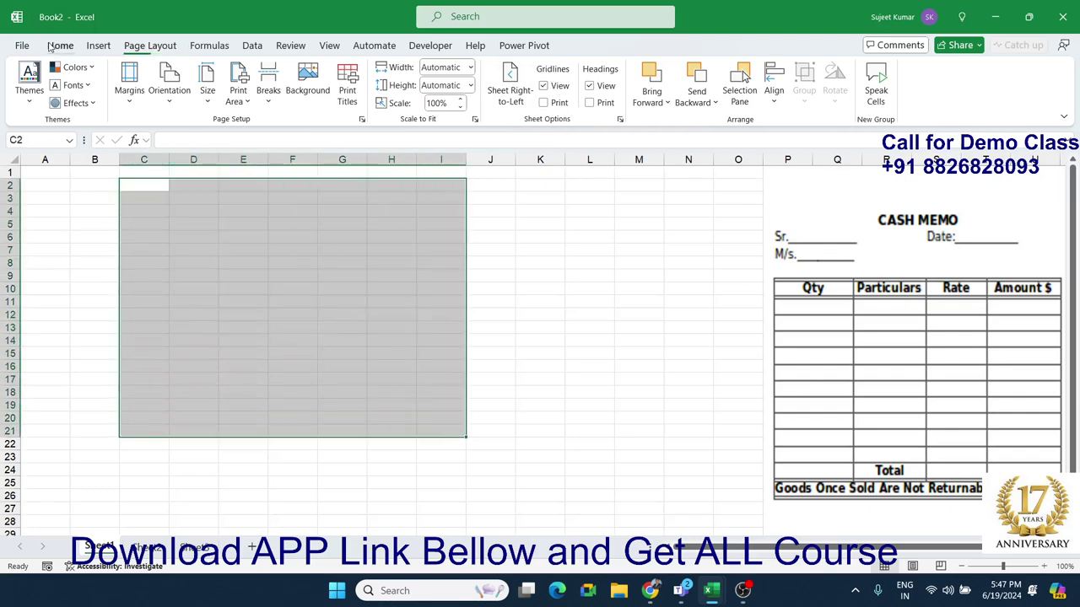
{"action": "left_click", "coordinate": [60, 45]}
{"action": "left_click", "coordinate": [200, 94]}
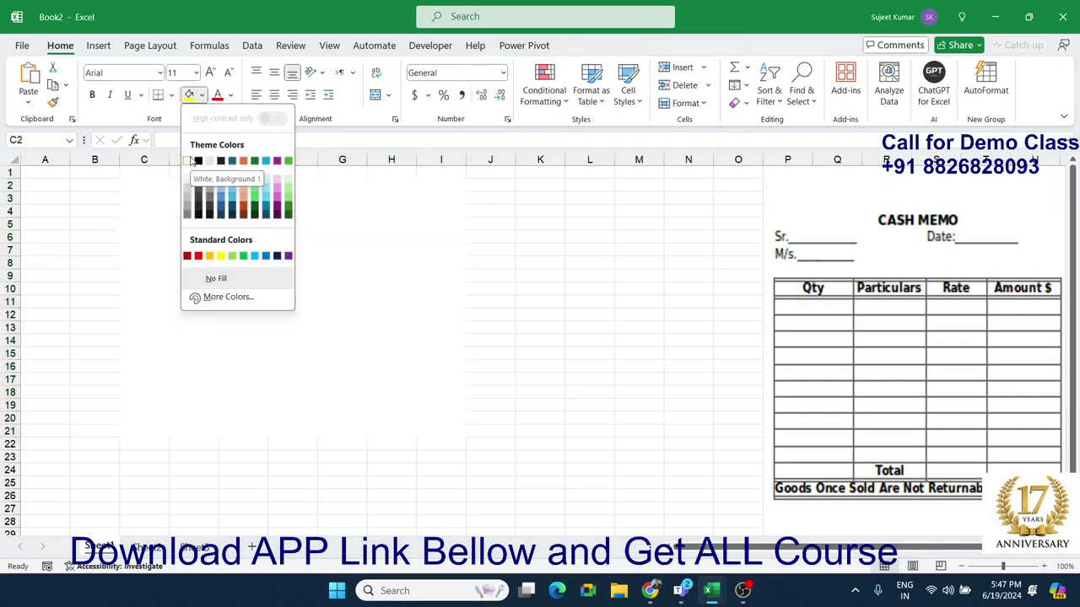
{"action": "left_click", "coordinate": [526, 270]}
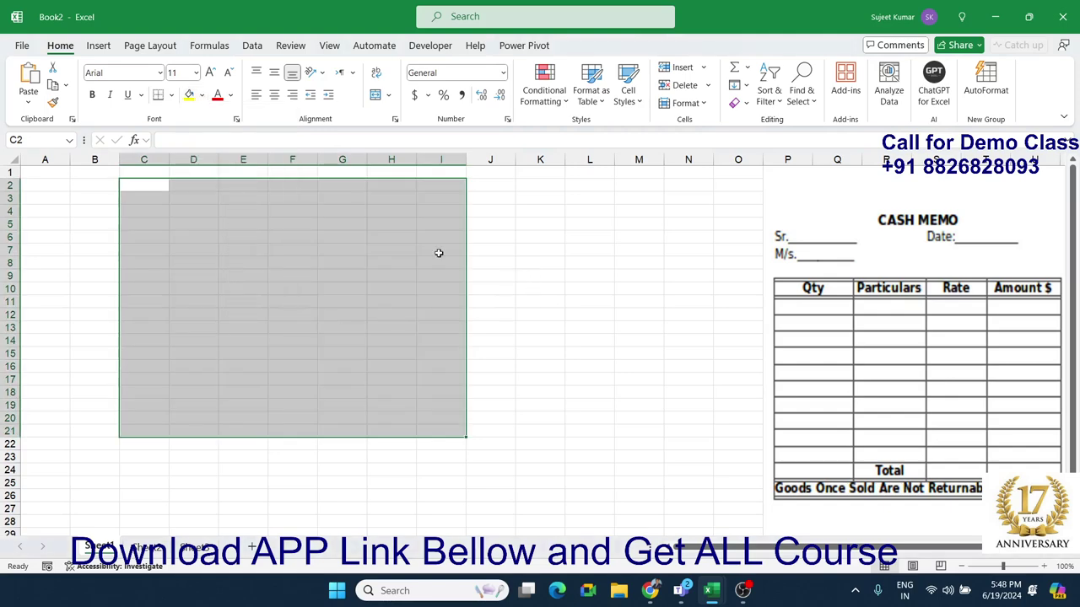
{"action": "left_click", "coordinate": [169, 49]}
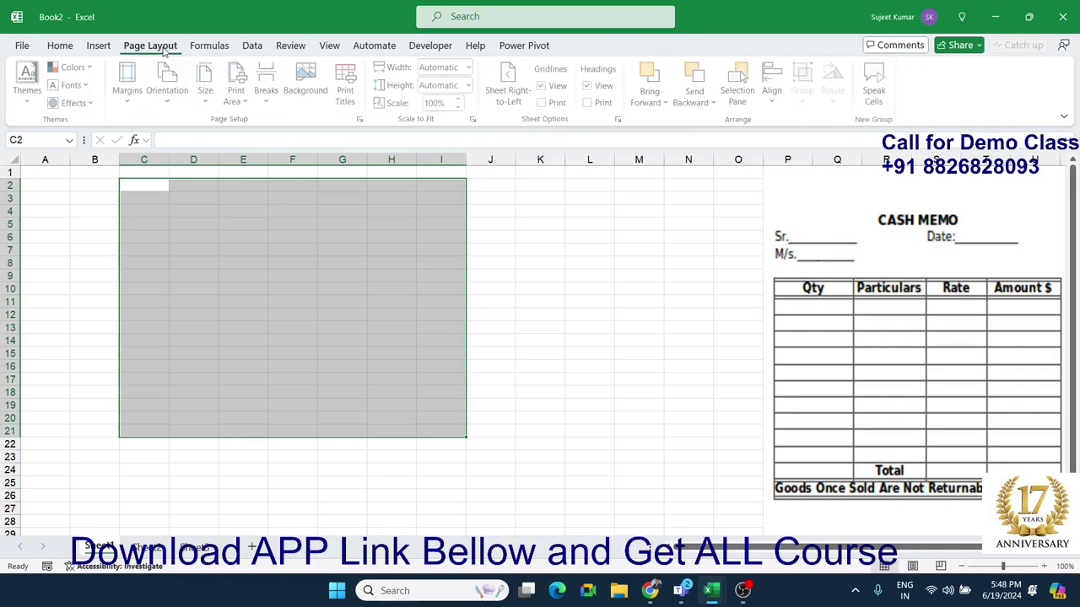
{"action": "left_click", "coordinate": [545, 86]}
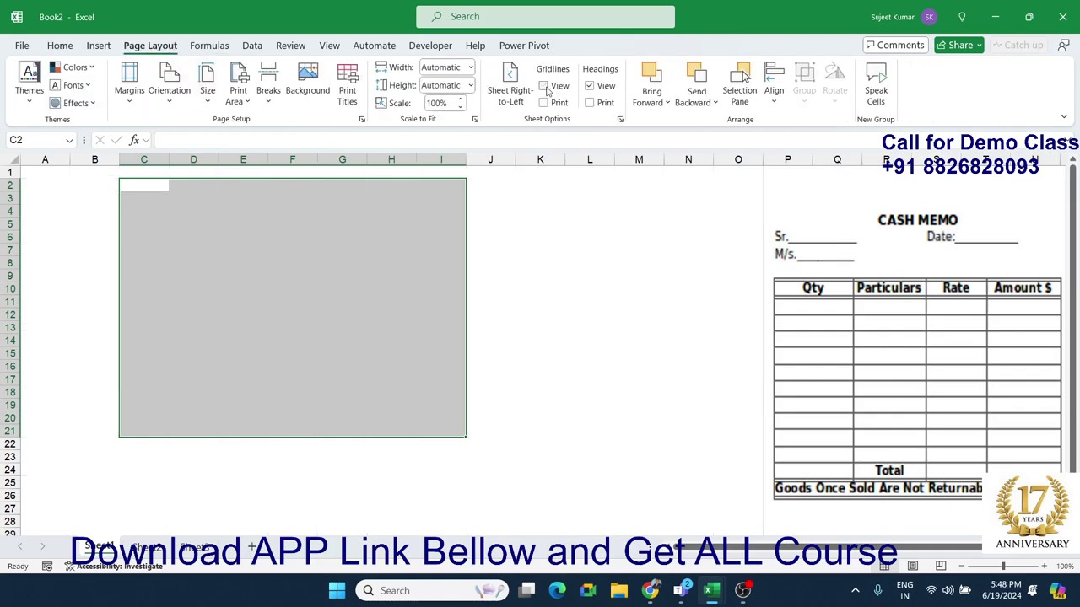
{"action": "left_click", "coordinate": [591, 171]}
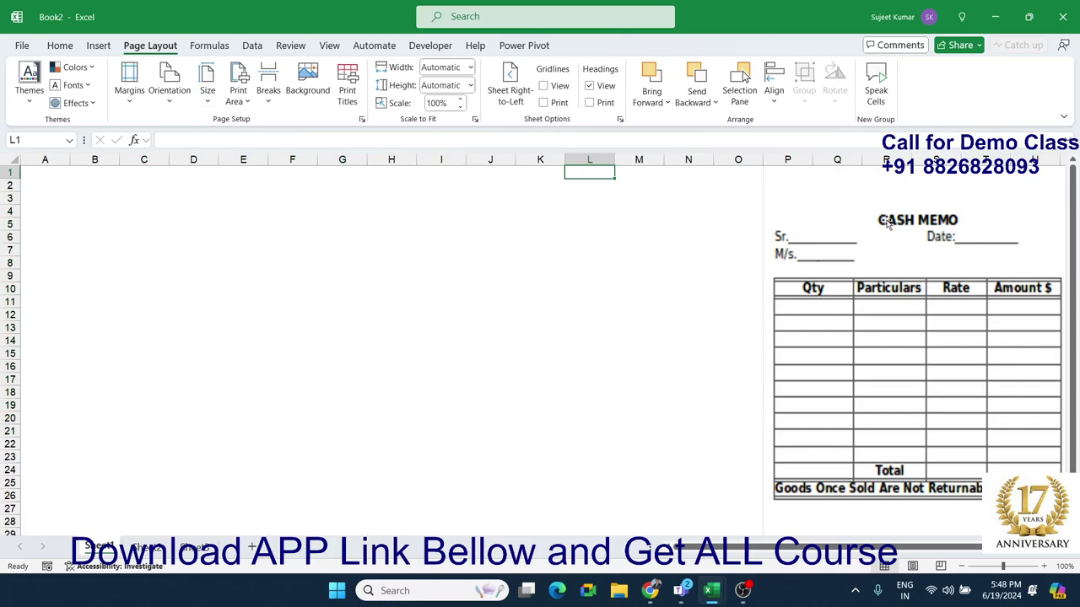
Merge and centre B2:G4 into a single title cell.
{"action": "left_click", "coordinate": [277, 274]}
{"action": "left_click", "coordinate": [101, 213]}
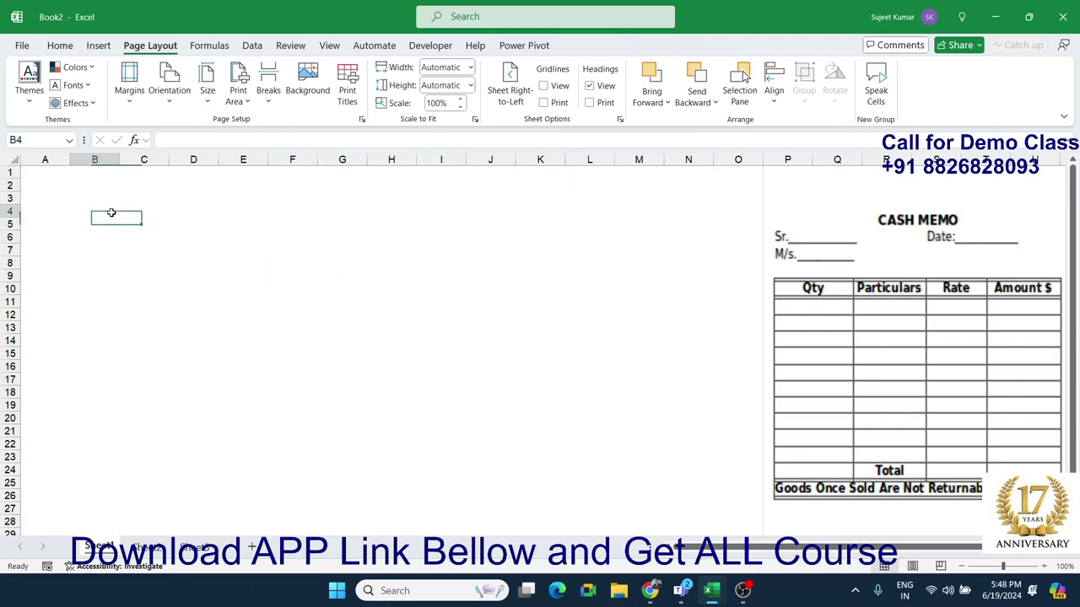
{"action": "left_click", "coordinate": [83, 170]}
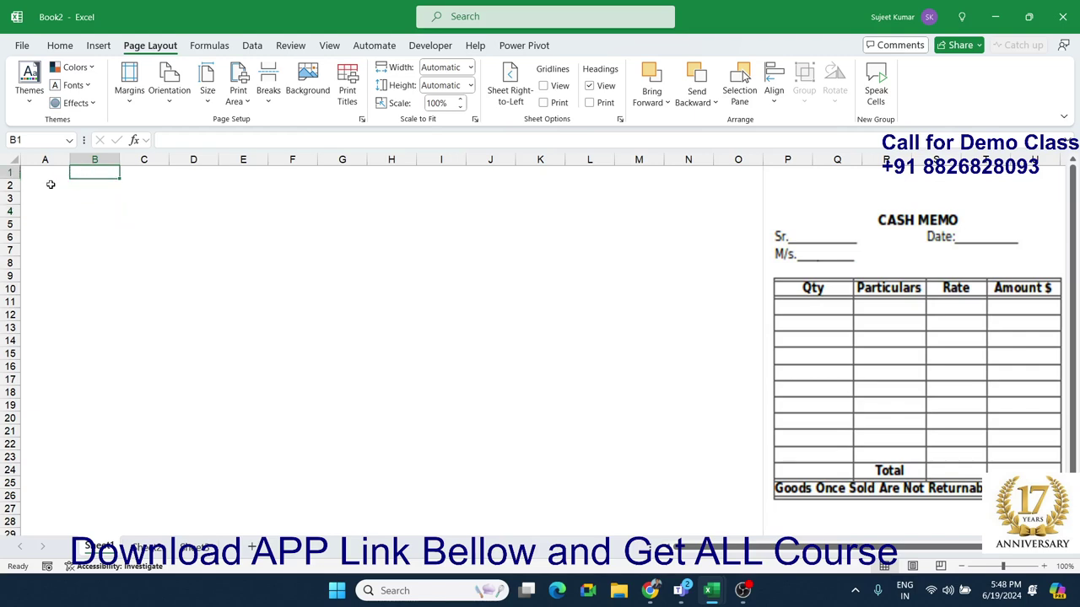
{"action": "left_click", "coordinate": [88, 197]}
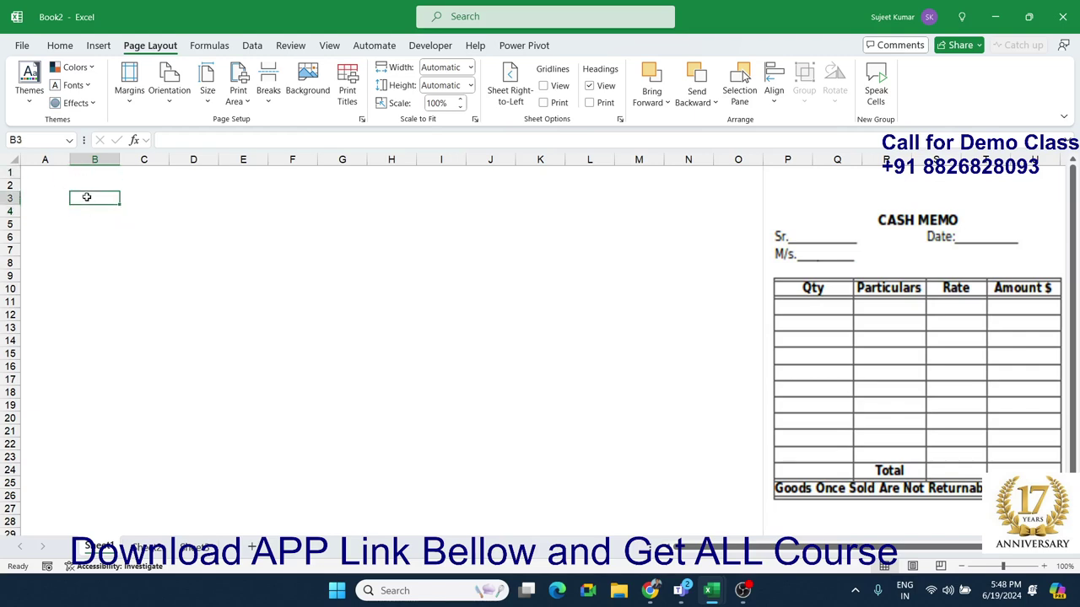
{"action": "left_click", "coordinate": [90, 175]}
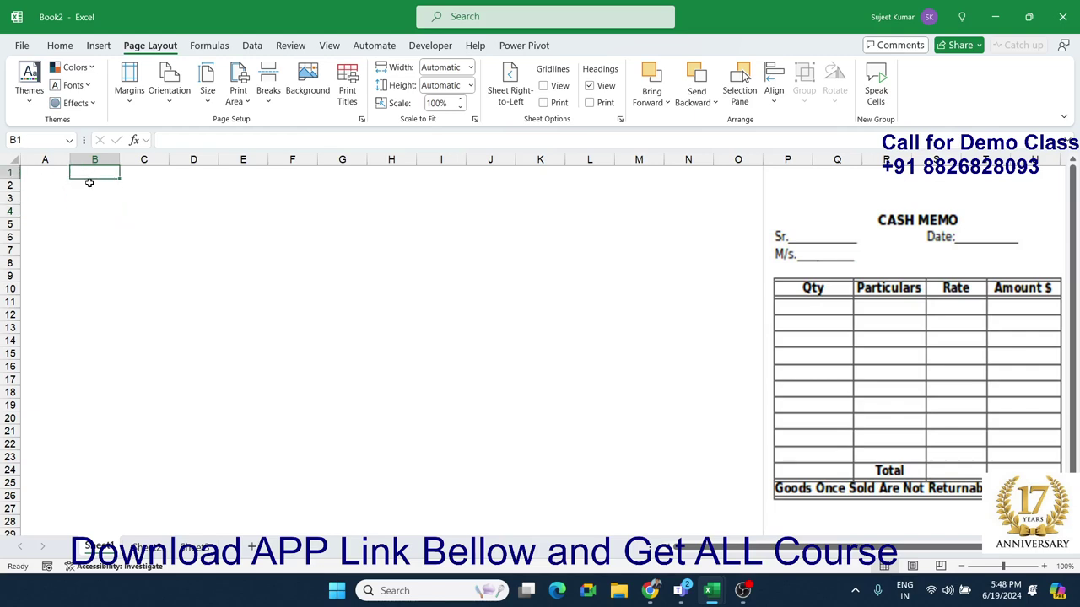
{"action": "left_click", "coordinate": [89, 184]}
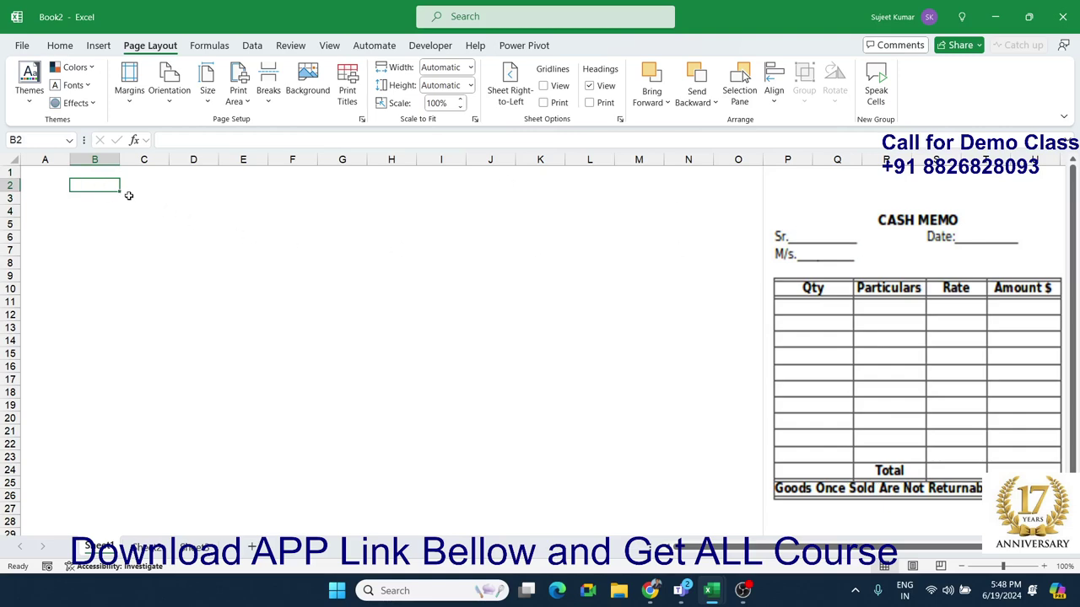
{"action": "mouse_move", "coordinate": [110, 187]}
{"action": "left_mouse_down"}
{"action": "mouse_move", "coordinate": [365, 197]}
{"action": "mouse_move", "coordinate": [368, 214]}
{"action": "mouse_move", "coordinate": [356, 212]}
{"action": "left_mouse_up"}
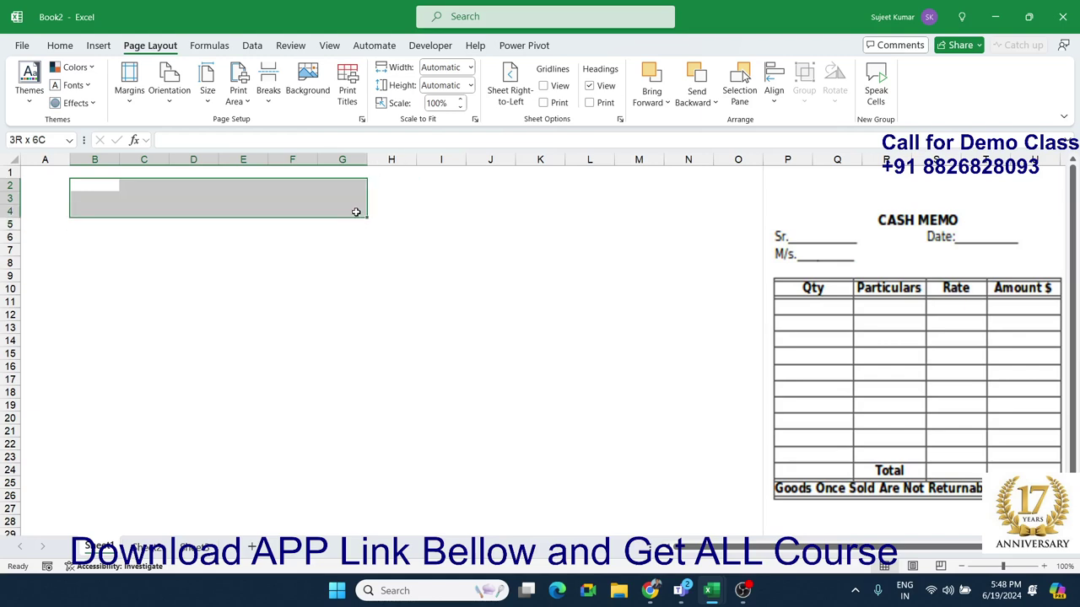
{"action": "left_click", "coordinate": [64, 45]}
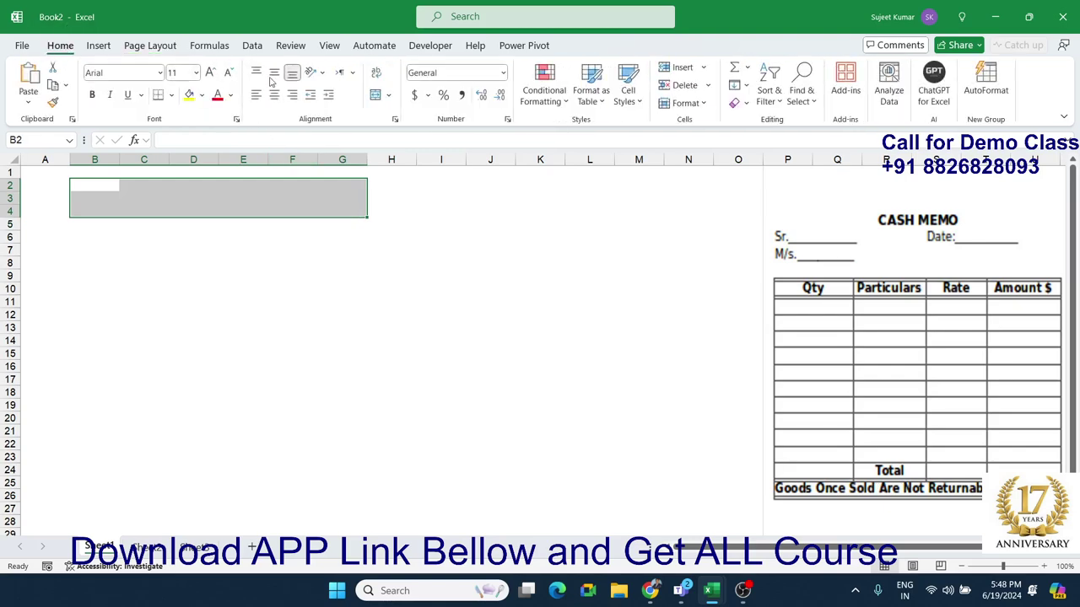
{"action": "left_click", "coordinate": [375, 96]}
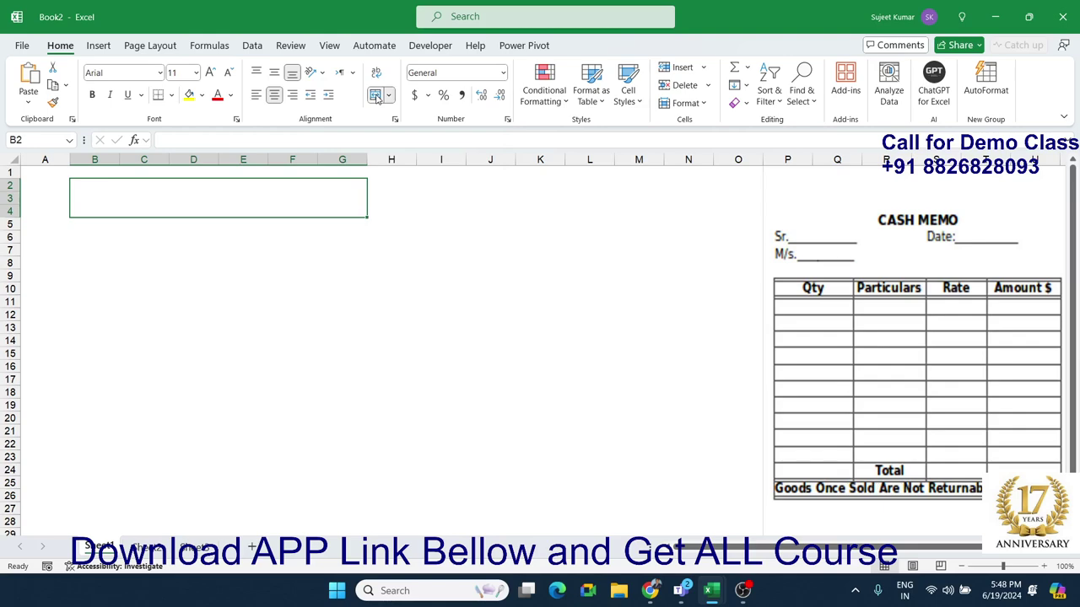
Enter the title CASH MEMO, correcting the MEMEO typo.
{"action": "type", "text": "CA"}
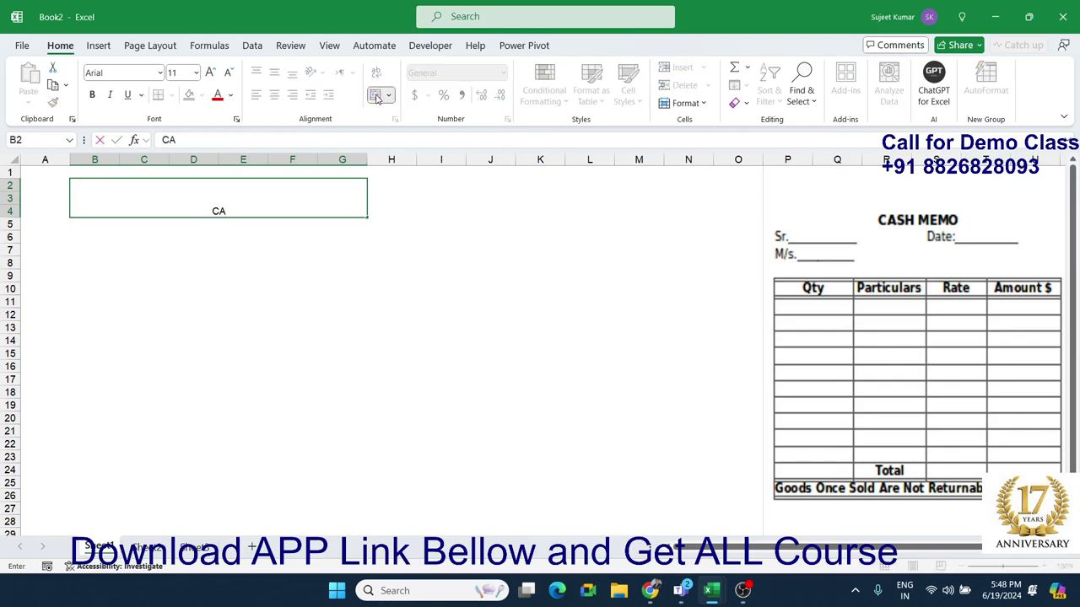
{"action": "type", "text": "SH "}
{"action": "type", "text": "MEMEO"}
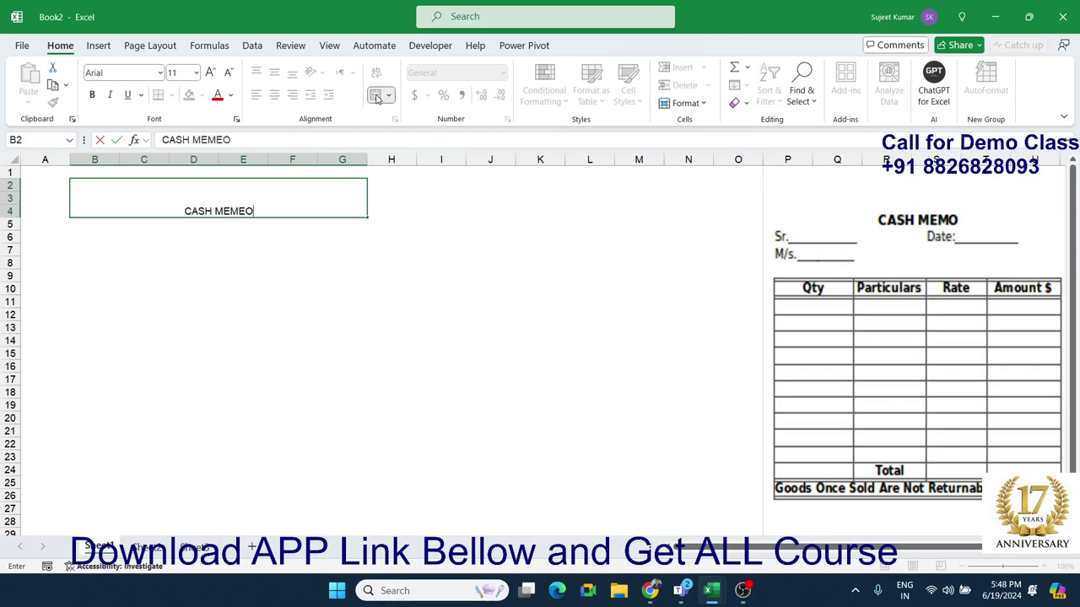
{"action": "key", "text": "Return"}
{"action": "key", "text": "Up"}
{"action": "key", "text": "Right"}
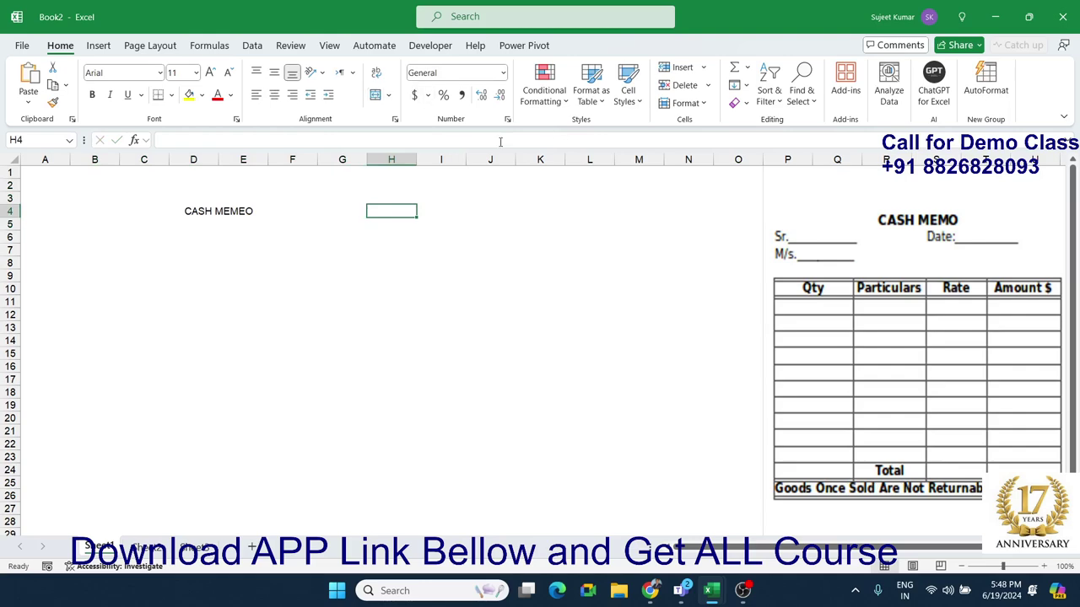
{"action": "double_click", "coordinate": [256, 211]}
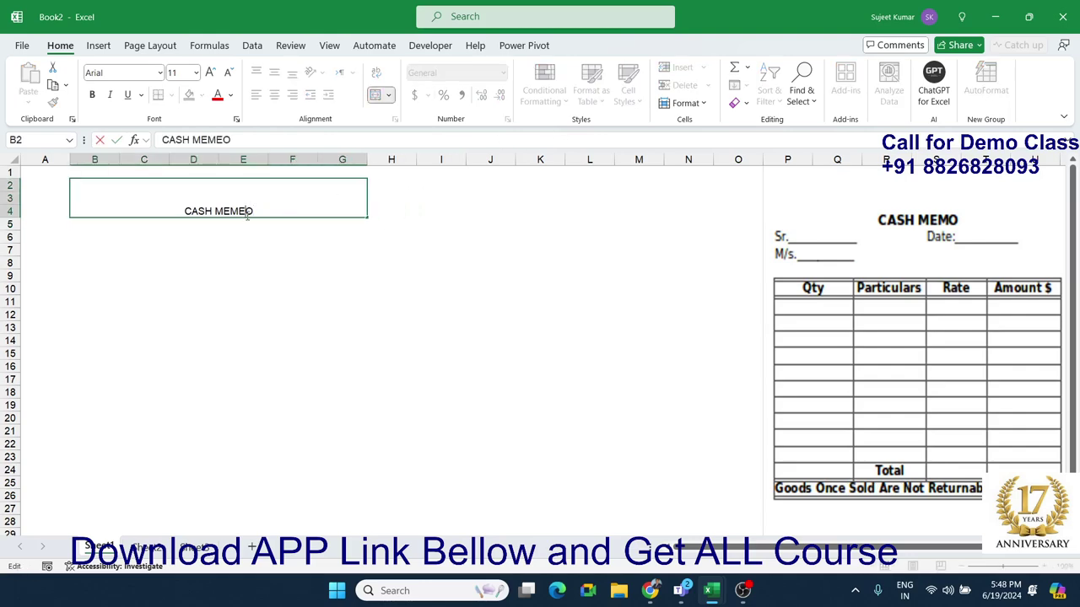
{"action": "key", "text": "BackSpace"}
{"action": "key", "text": "Return"}
{"action": "key", "text": "Up"}
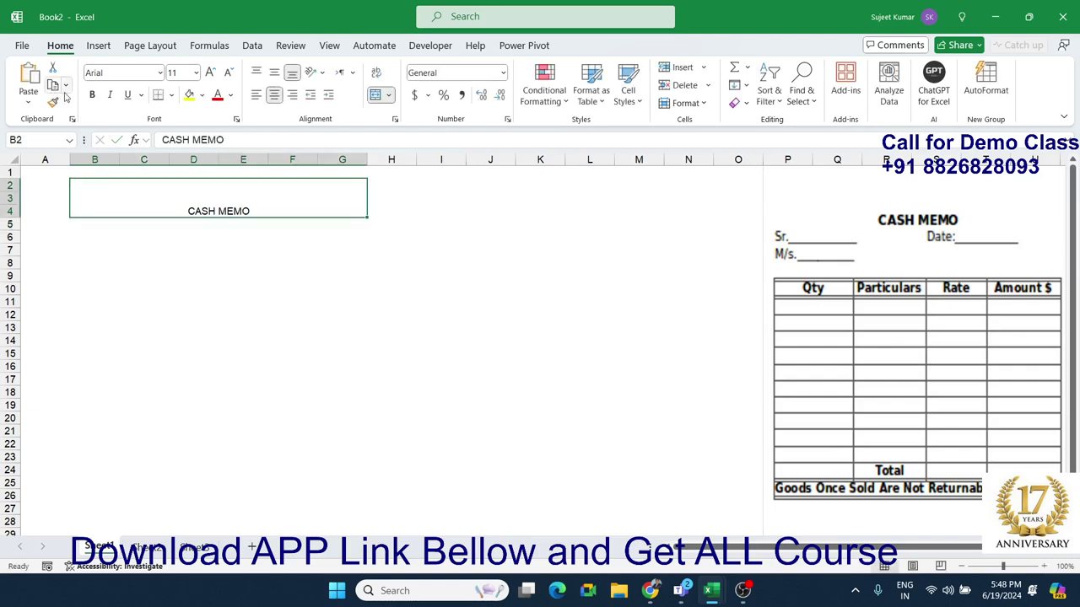
Make the CASH MEMO title bold and enlarge it to 18 points.
{"action": "left_click", "coordinate": [92, 95]}
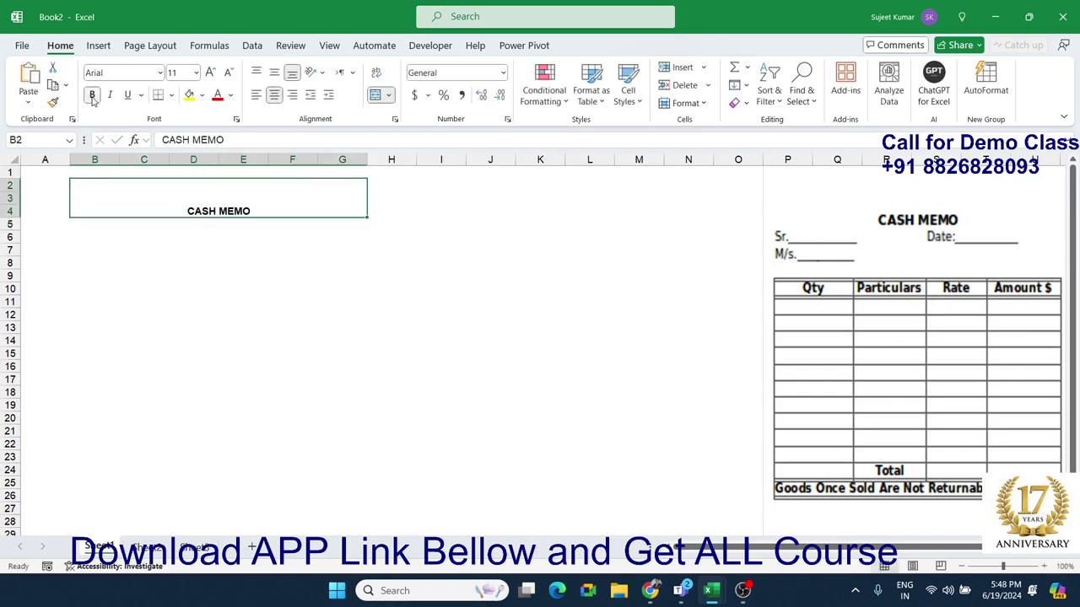
{"action": "left_click", "coordinate": [209, 72]}
{"action": "left_click", "coordinate": [209, 72]}
{"action": "left_click", "coordinate": [209, 72]}
{"action": "left_click", "coordinate": [210, 72]}
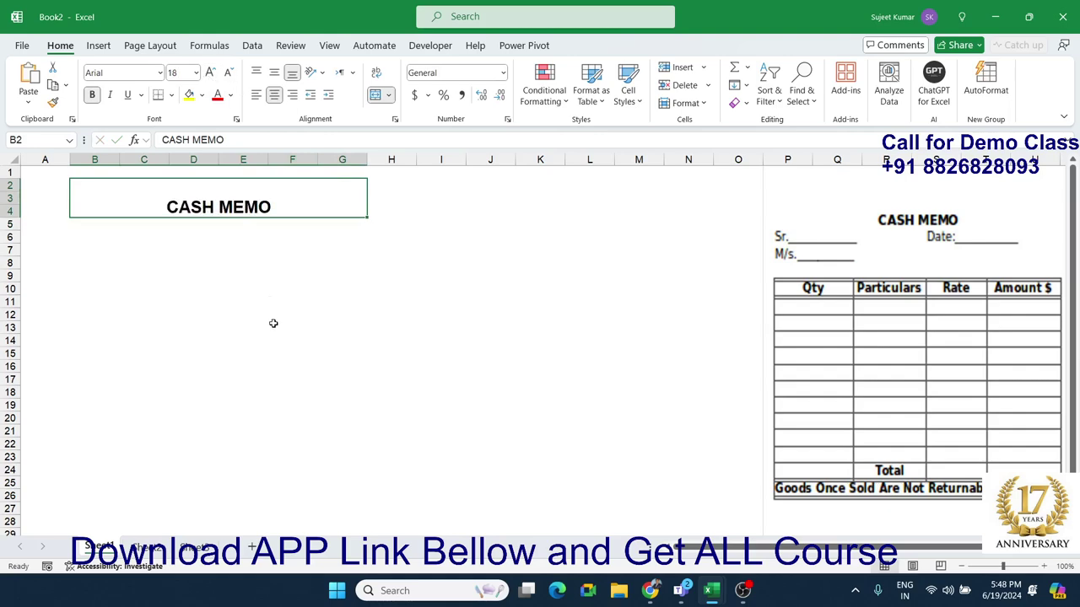
{"action": "left_click", "coordinate": [81, 249]}
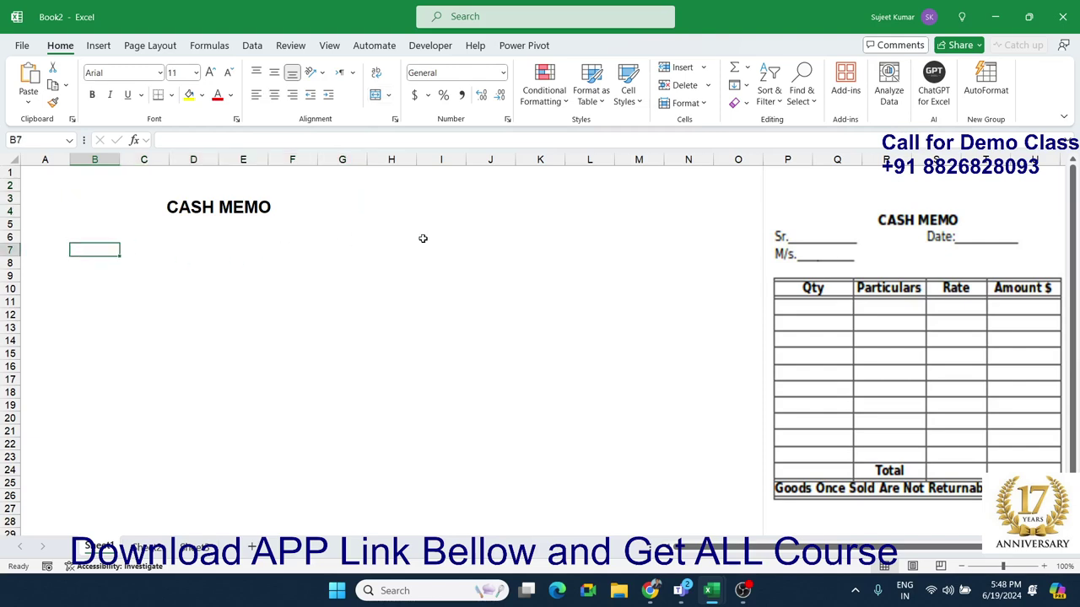
{"action": "type", "text": "SR"}
{"action": "key", "text": "BackSpace"}
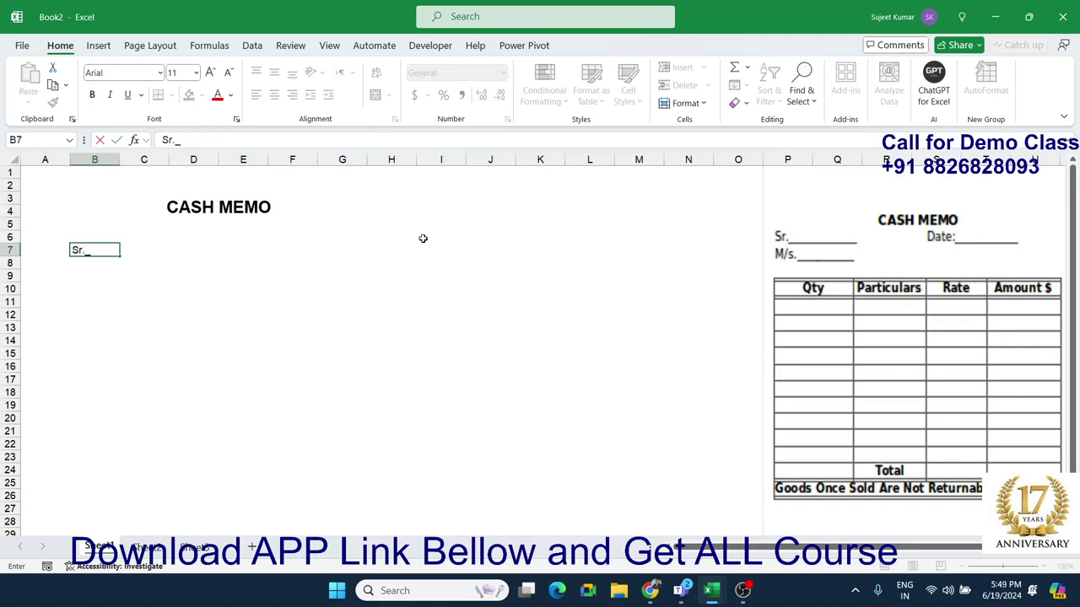
{"action": "type", "text": "___________"}
{"action": "key", "text": "Return"}
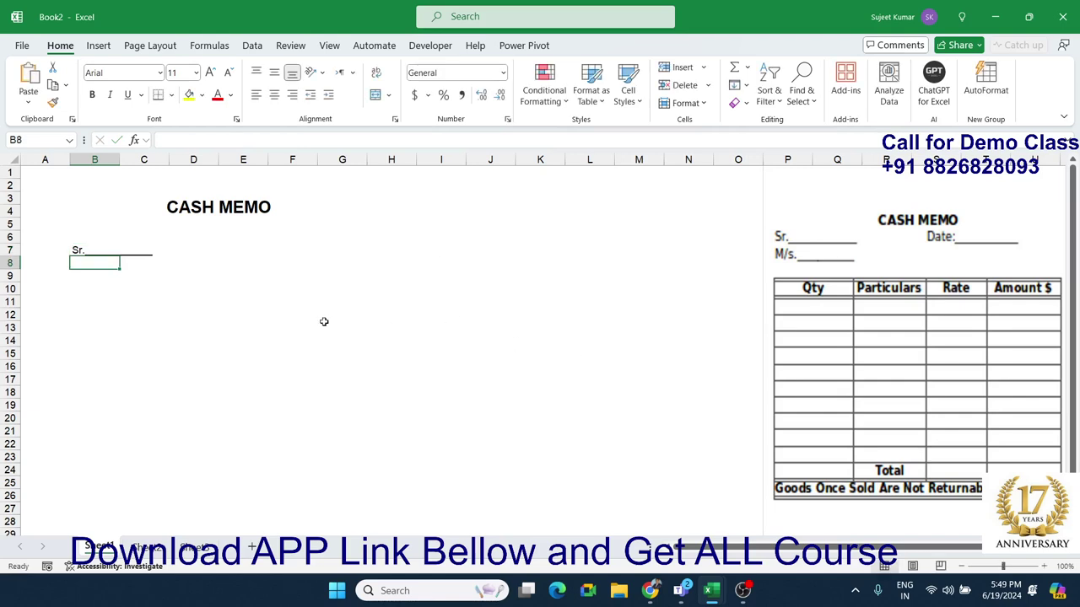
{"action": "left_click", "coordinate": [243, 325]}
{"action": "left_click", "coordinate": [115, 250]}
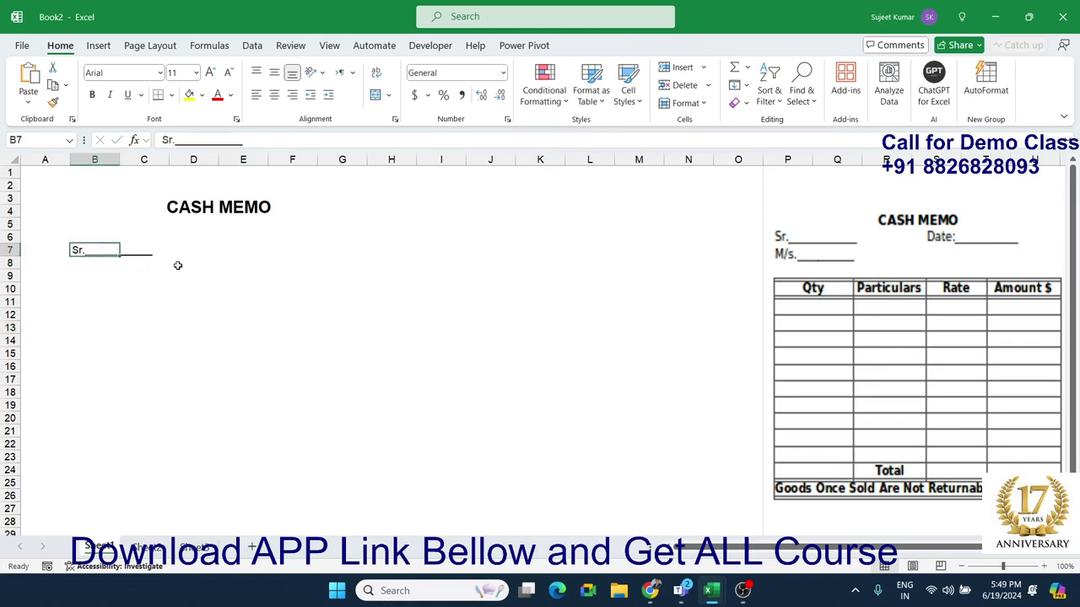
{"action": "left_click", "coordinate": [223, 304]}
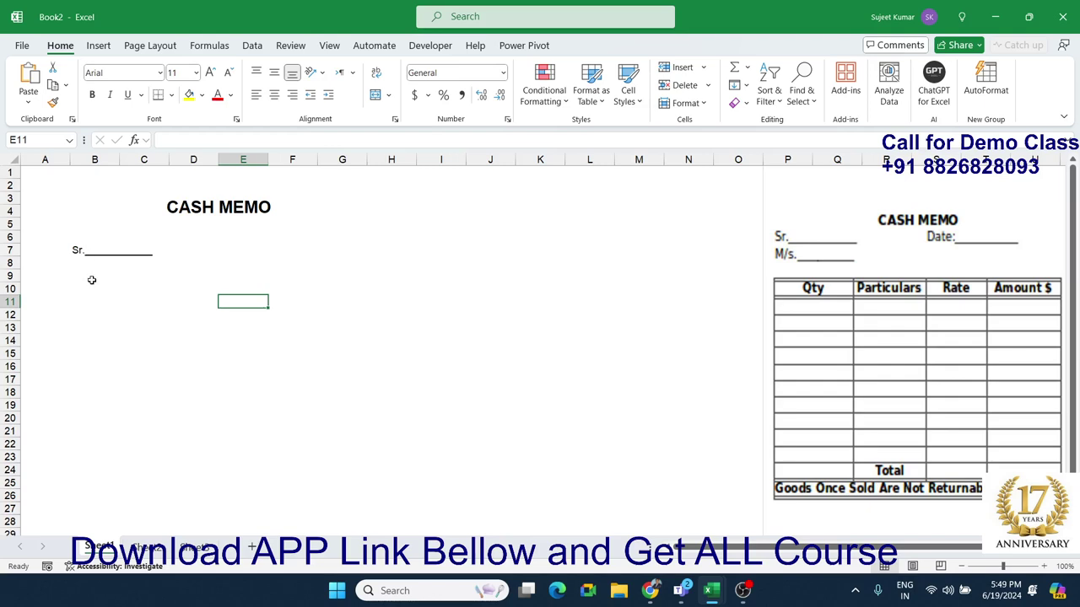
{"action": "left_click", "coordinate": [101, 251]}
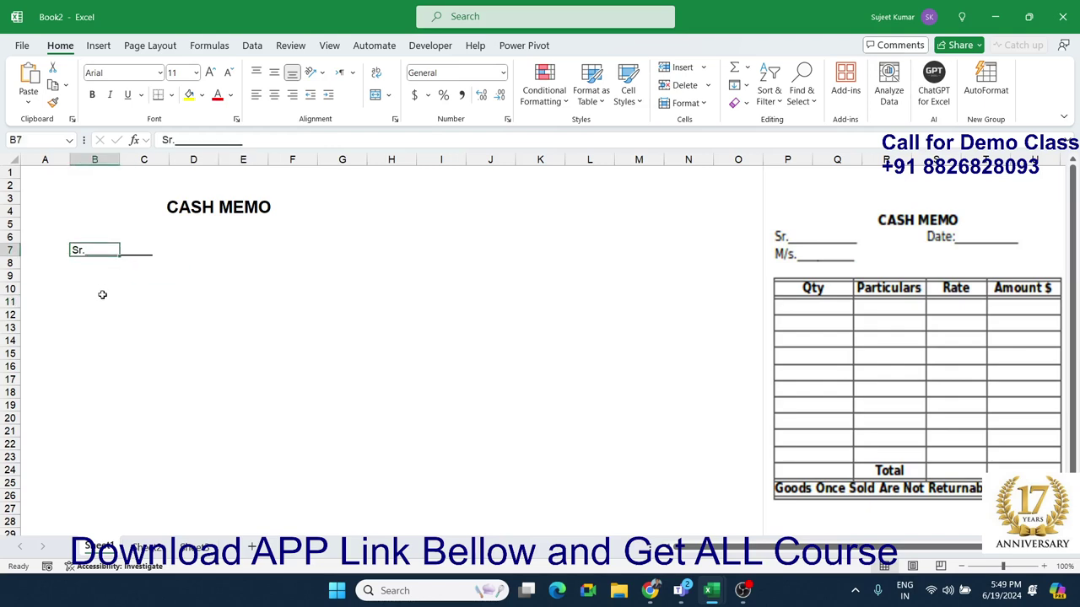
{"action": "left_click", "coordinate": [103, 291]}
{"action": "left_click", "coordinate": [106, 250]}
{"action": "double_click", "coordinate": [104, 251]}
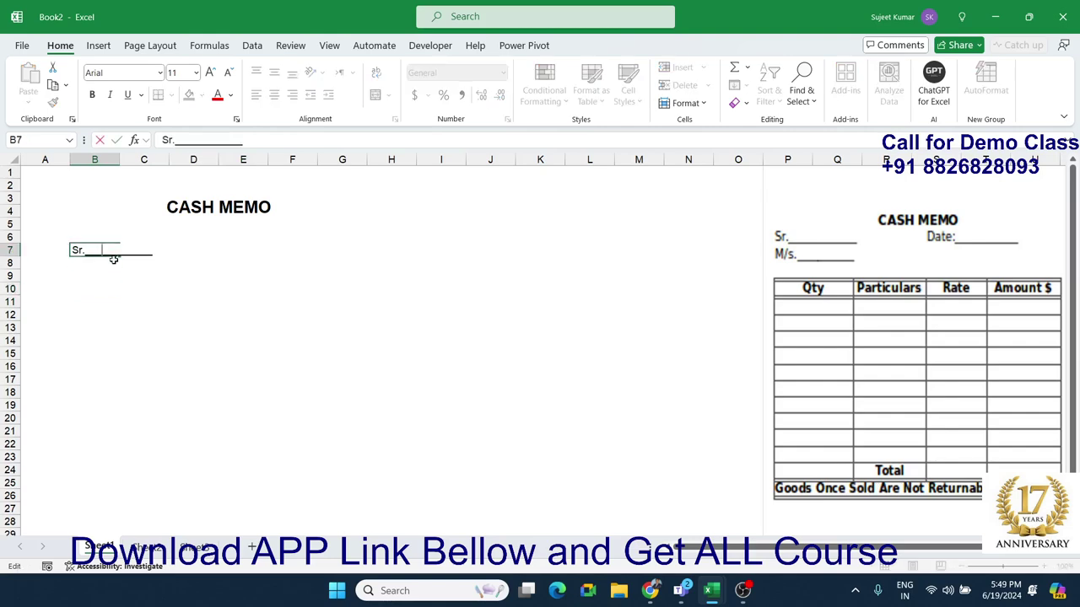
{"action": "type", "text": "152"}
{"action": "left_click", "coordinate": [144, 278]}
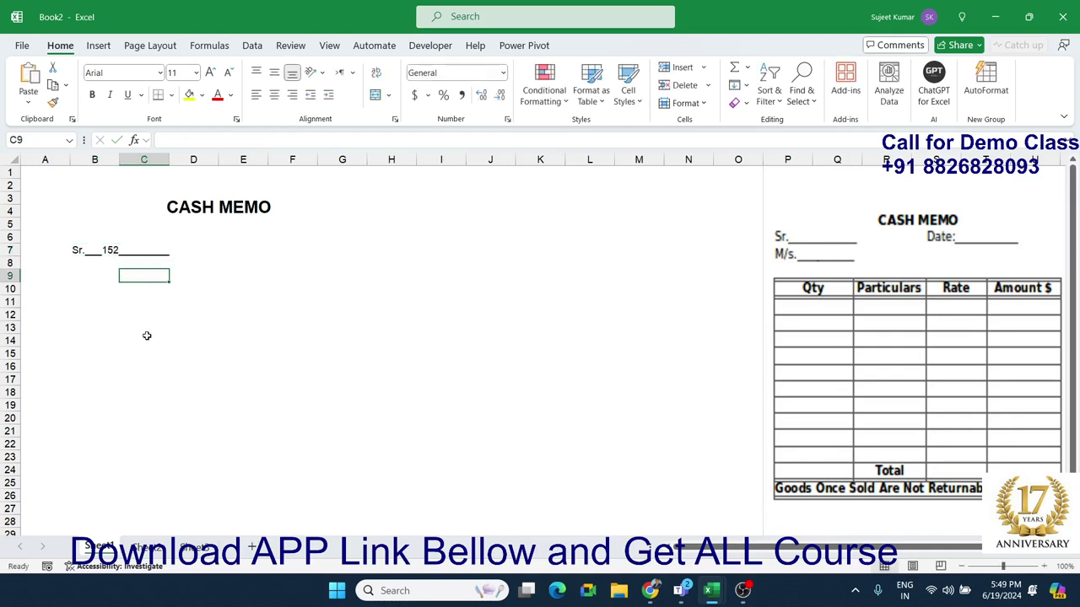
{"action": "key", "text": "ctrl+z"}
{"action": "key", "text": "Delete"}
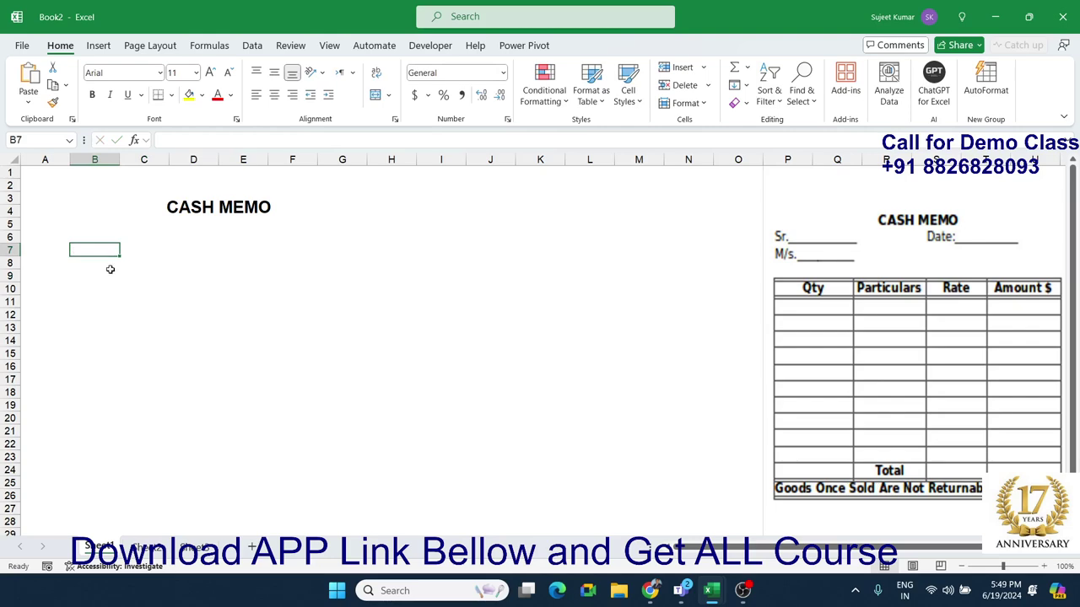
Enter Sr in B7 and give B7:C7 a bottom border.
{"action": "type", "text": "Sr"}
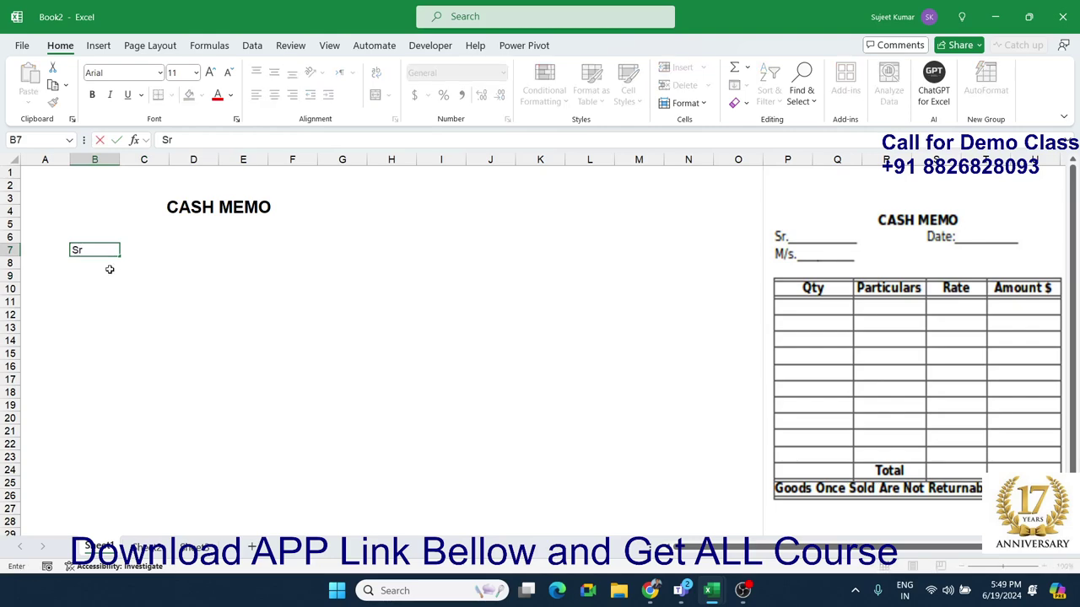
{"action": "key", "text": "Return"}
{"action": "key", "text": "Up"}
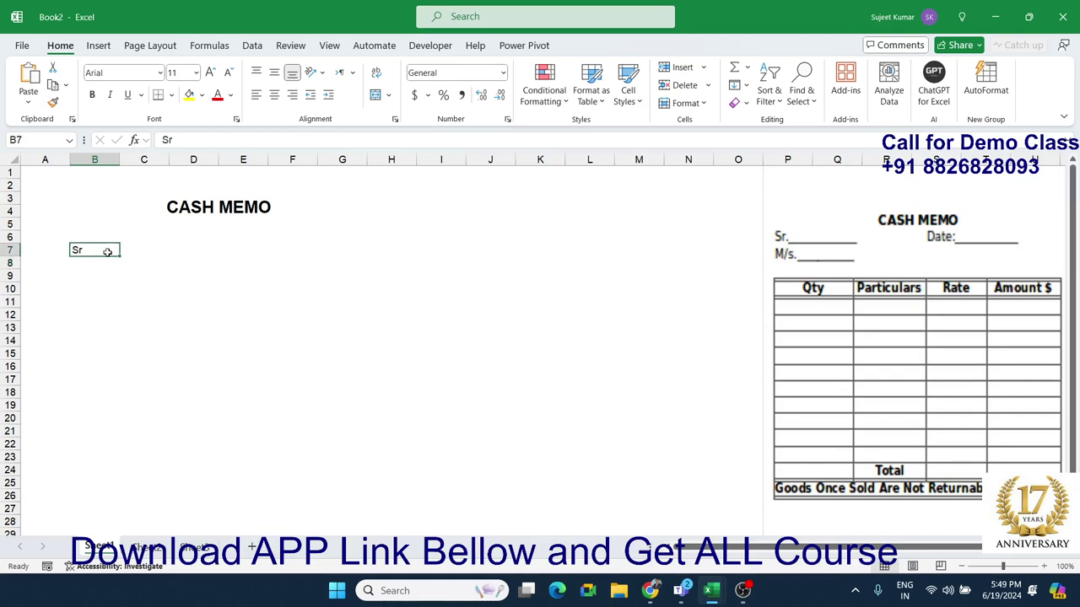
{"action": "left_click_drag", "start_coordinate": [108, 252], "coordinate": [135, 246]}
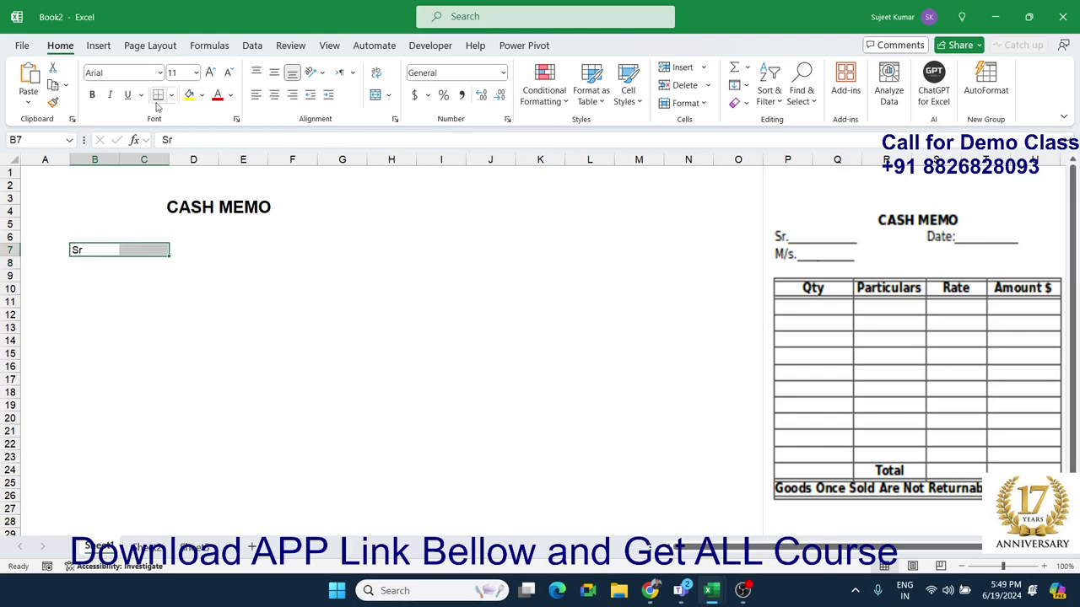
{"action": "left_click", "coordinate": [171, 96]}
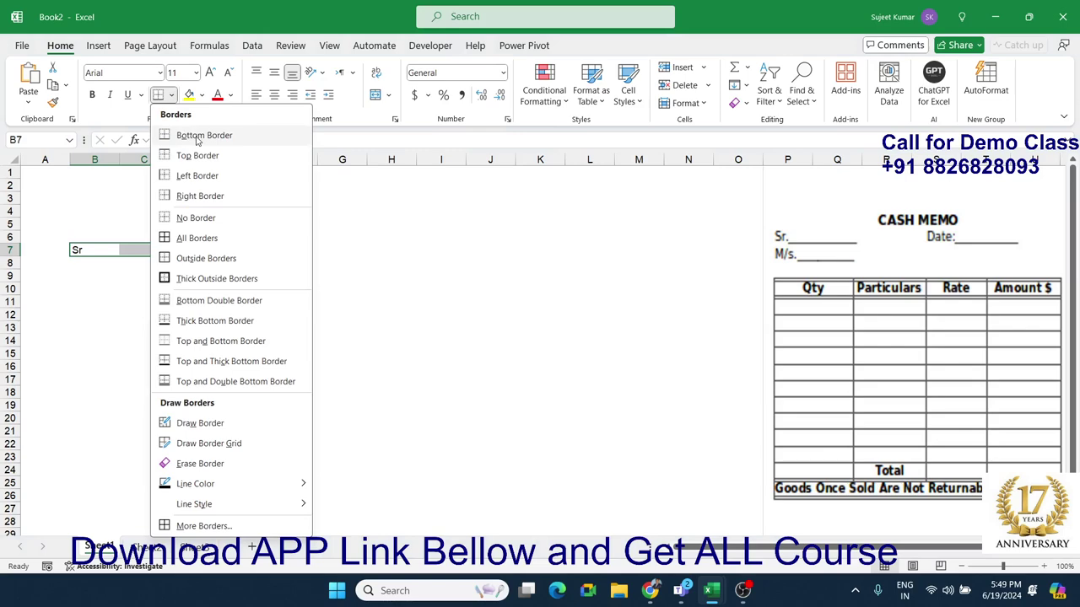
{"action": "left_click", "coordinate": [196, 136]}
{"action": "left_click", "coordinate": [190, 272]}
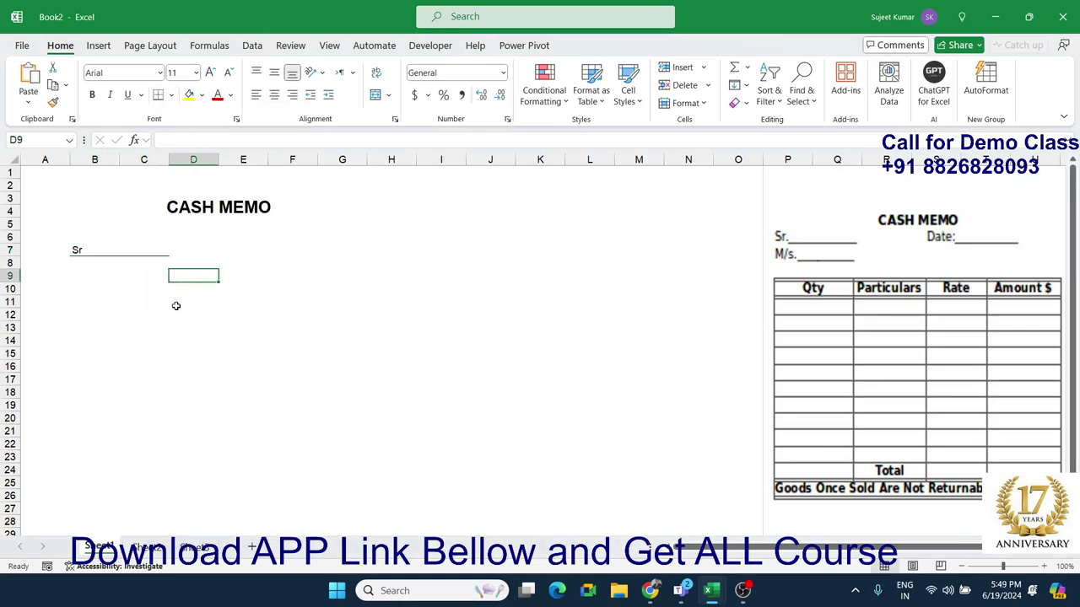
Type the Date: label in E7 and underline the date field through column G.
{"action": "left_click", "coordinate": [272, 250]}
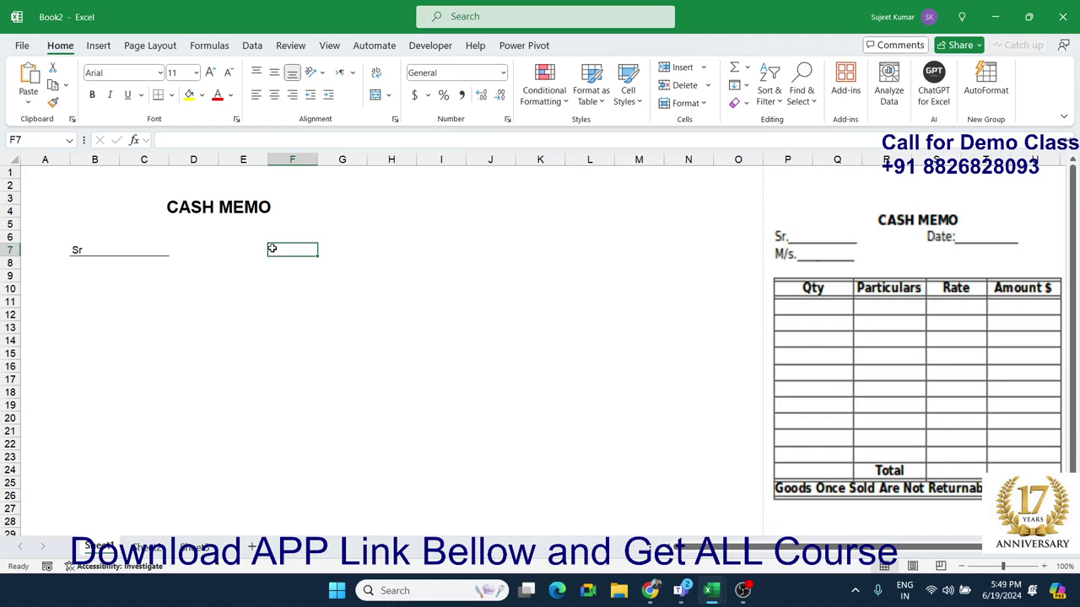
{"action": "key", "text": "Left"}
{"action": "type", "text": "D"}
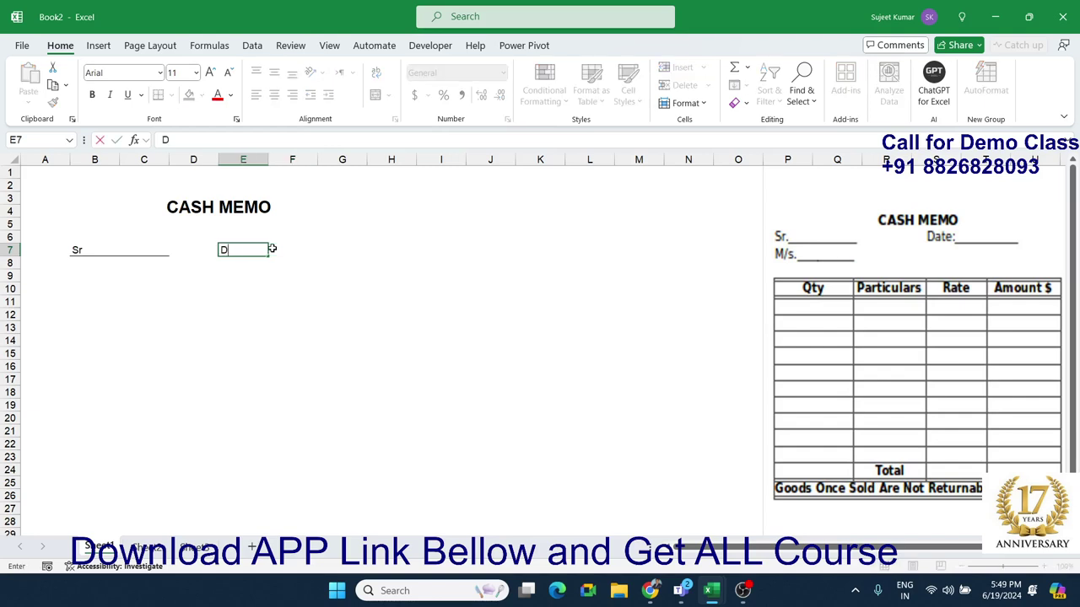
{"action": "key", "text": "BackSpace"}
{"action": "key", "text": "BackSpace"}
{"action": "left_click_drag", "start_coordinate": [267, 249], "coordinate": [271, 249]}
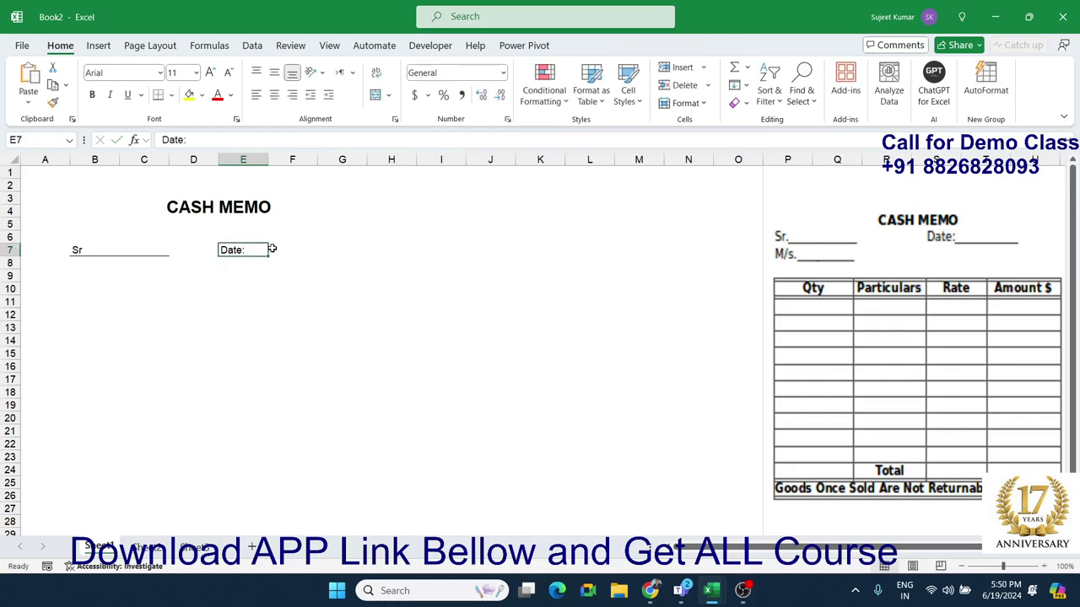
{"action": "key", "text": "shift+Right"}
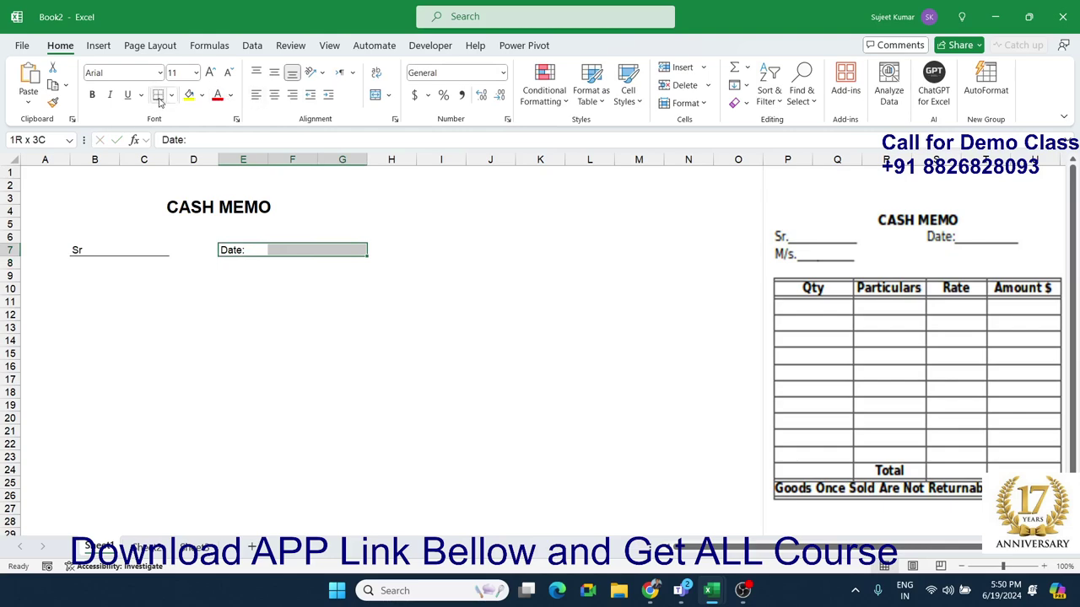
Enter M/S in B9 and underline B9:G9.
{"action": "left_click", "coordinate": [91, 288]}
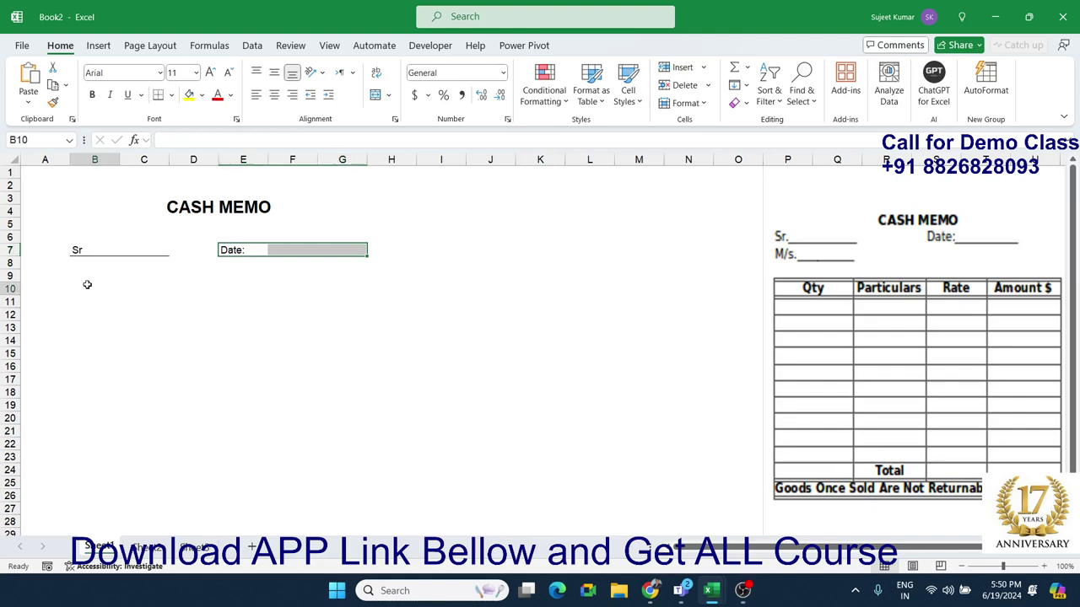
{"action": "key", "text": "Up"}
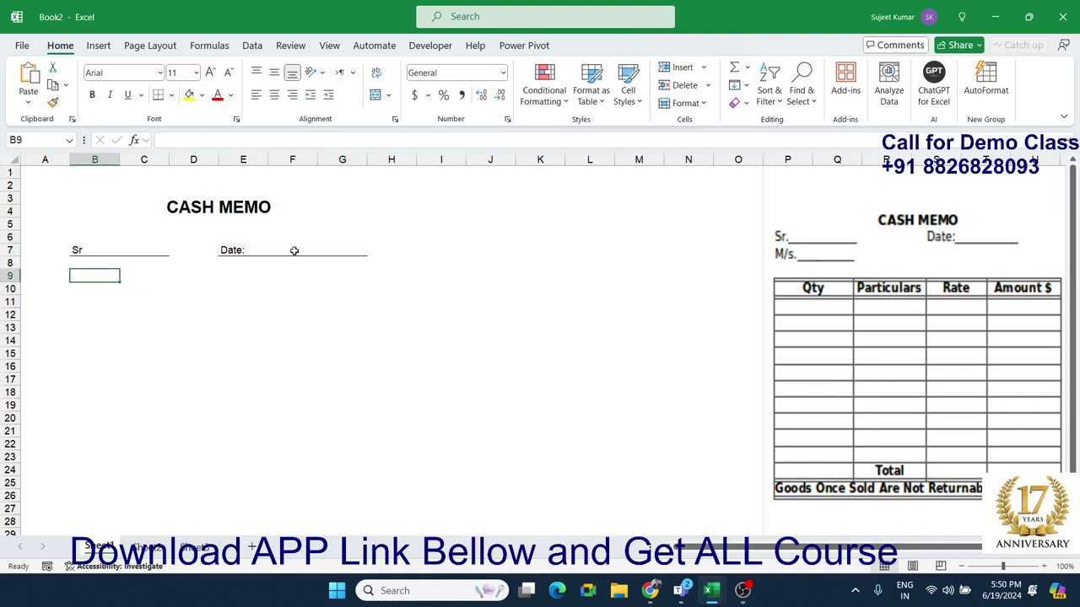
{"action": "type", "text": "M/S"}
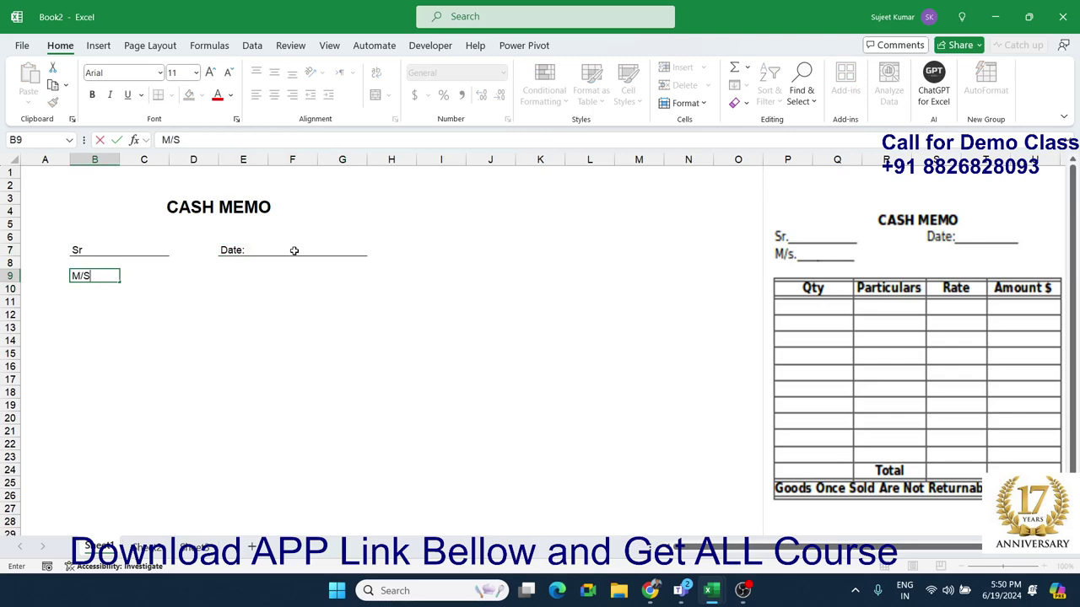
{"action": "key", "text": "Return"}
{"action": "key", "text": "Up"}
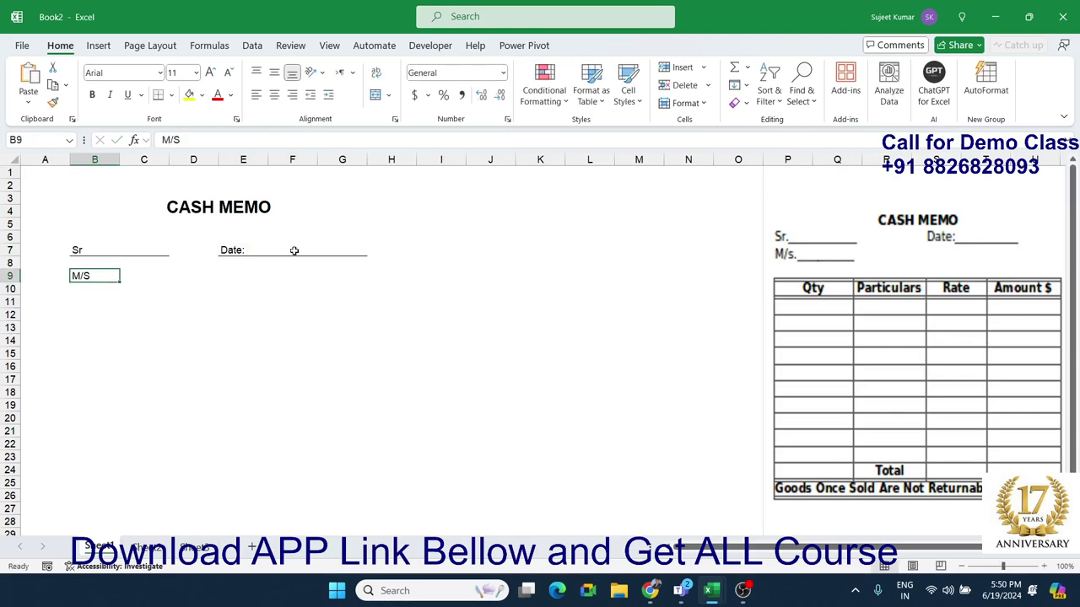
{"action": "key", "text": "shift+Right"}
{"action": "key", "text": "shift+Right"}
{"action": "key", "text": "shift+Right"}
{"action": "key", "text": "shift+Right"}
{"action": "key", "text": "shift+Right"}
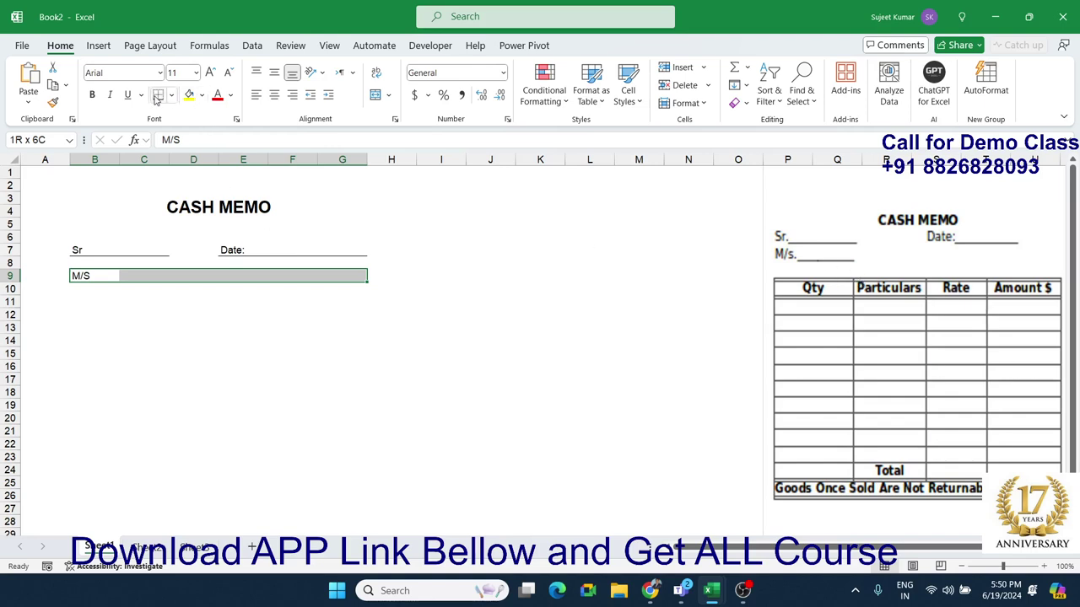
{"action": "left_click", "coordinate": [226, 342]}
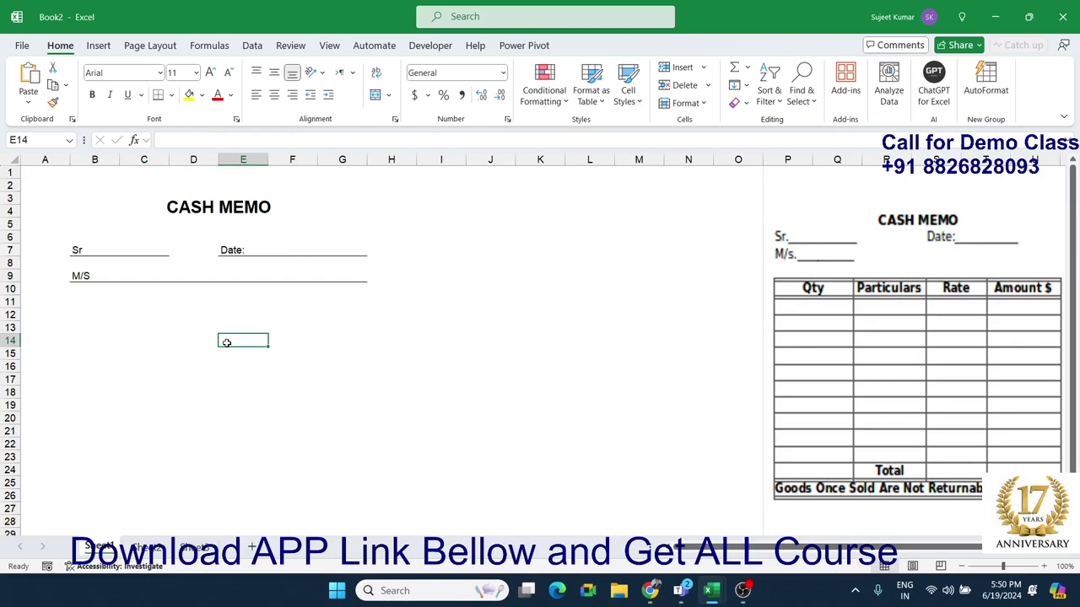
Type the Qty heading in B11.
{"action": "left_click", "coordinate": [74, 304]}
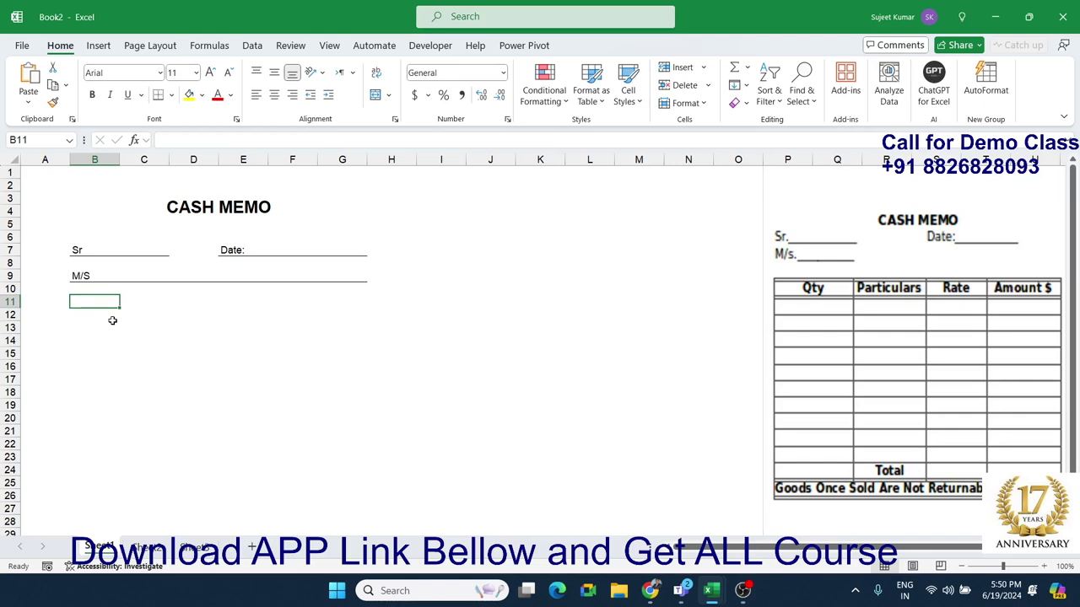
{"action": "type", "text": "Qty"}
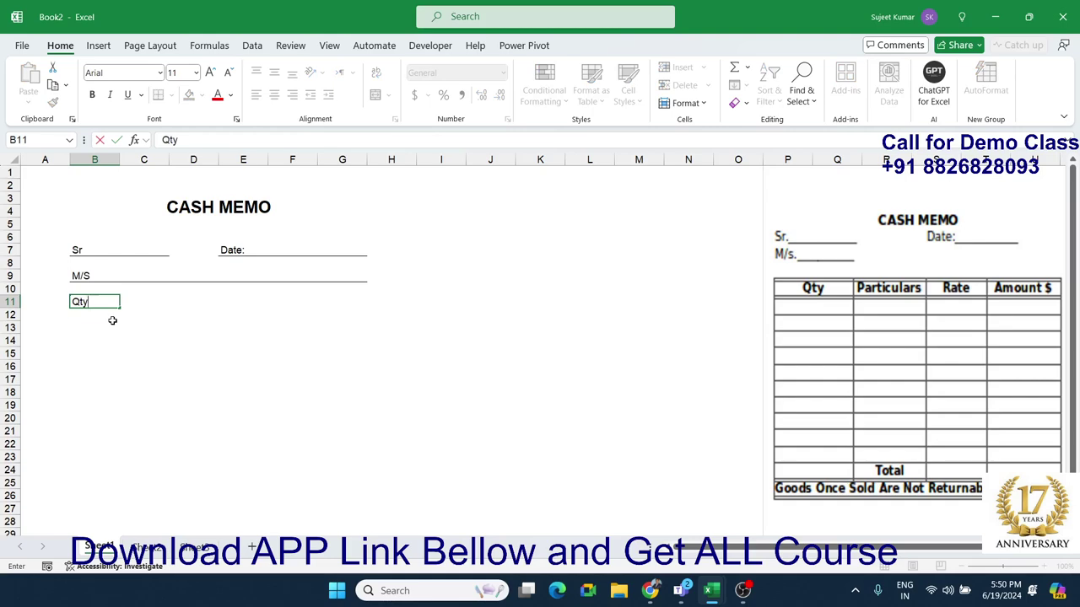
{"action": "key", "text": "Return"}
{"action": "key", "text": "Up"}
Merge and centre C11:E11 and enter the Particulars heading.
{"action": "key", "text": "Right"}
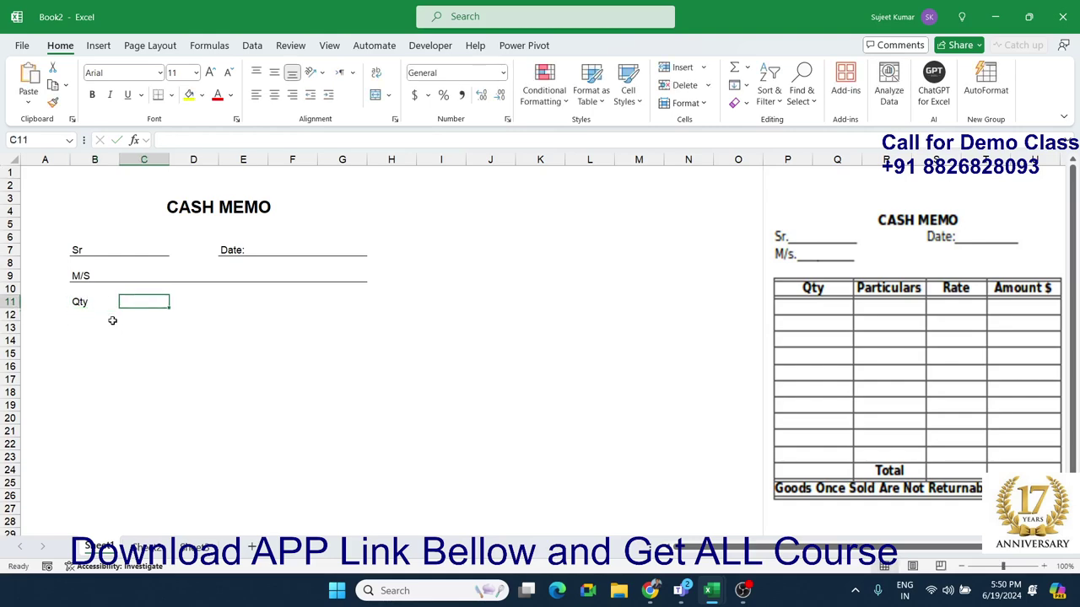
{"action": "key", "text": "shift+Right"}
{"action": "key", "text": "shift+Right"}
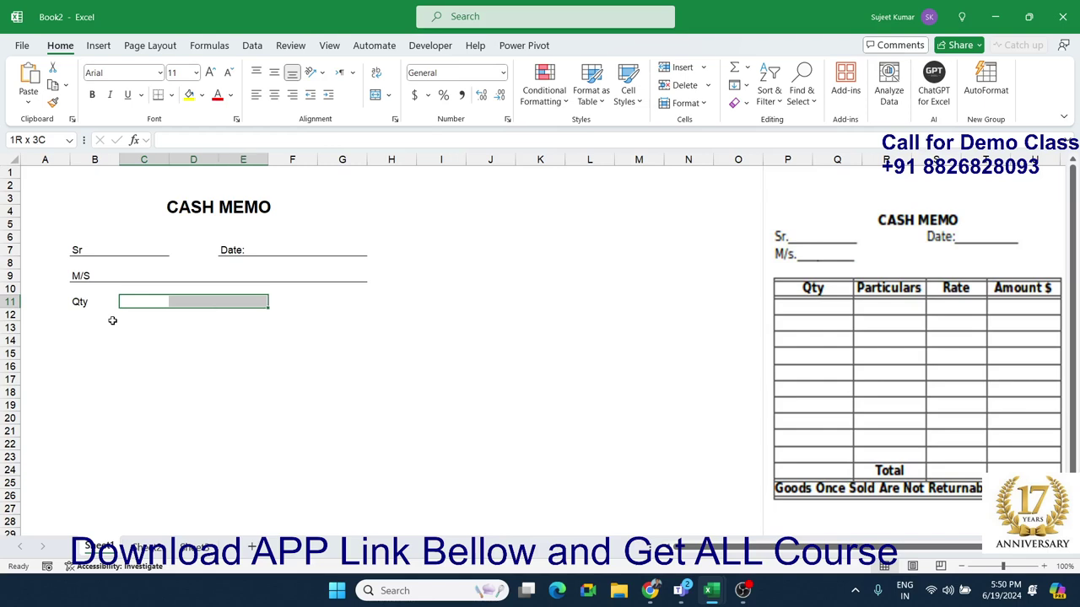
{"action": "left_click", "coordinate": [376, 96]}
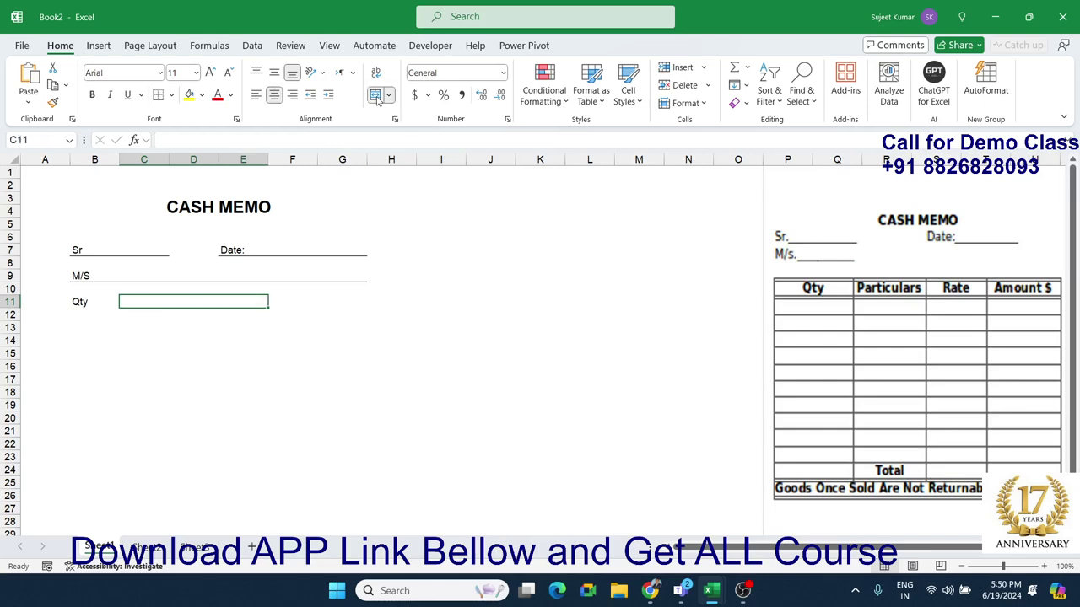
{"action": "type", "text": "Pa"}
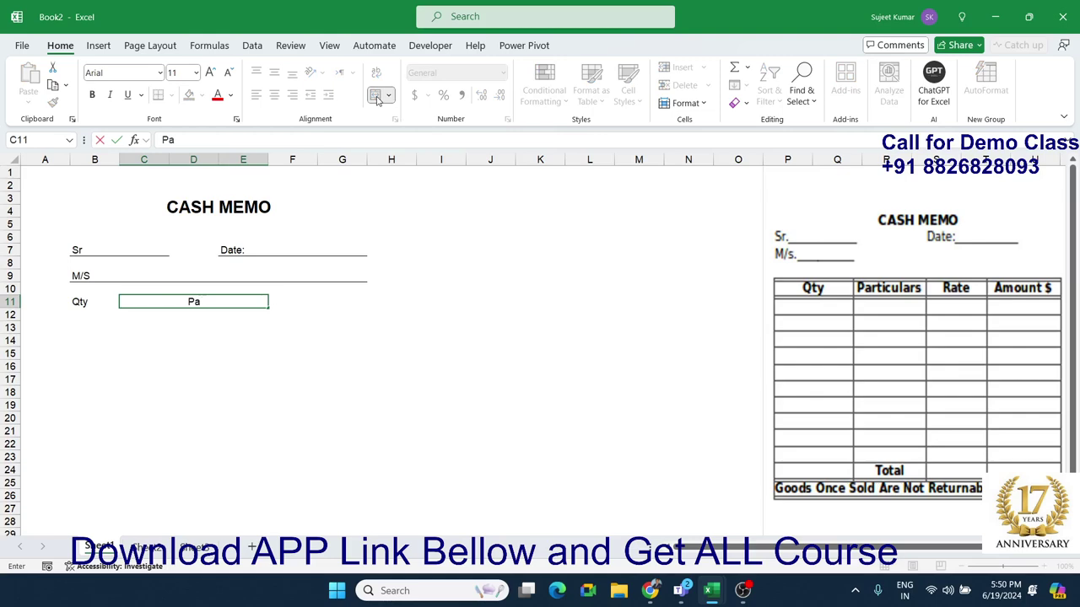
{"action": "type", "text": "rt"}
{"action": "type", "text": "ic"}
{"action": "type", "text": "ulars"}
{"action": "key", "text": "Return"}
{"action": "key", "text": "Up"}
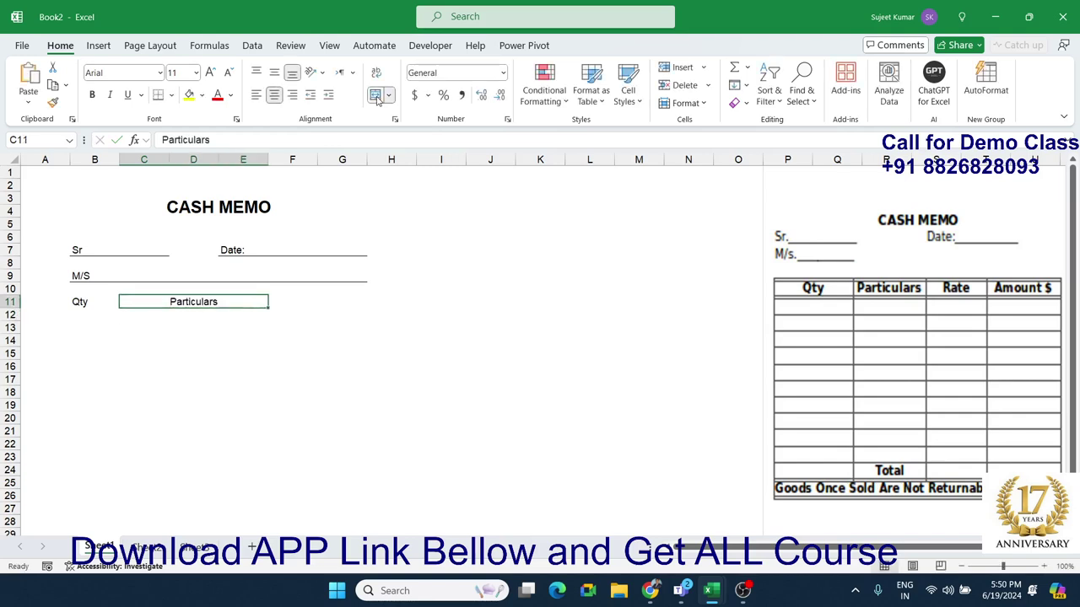
{"action": "key", "text": "Return"}
{"action": "key", "text": "Up"}
Enter Rate in F11 and Amt in G11.
{"action": "key", "text": "Right"}
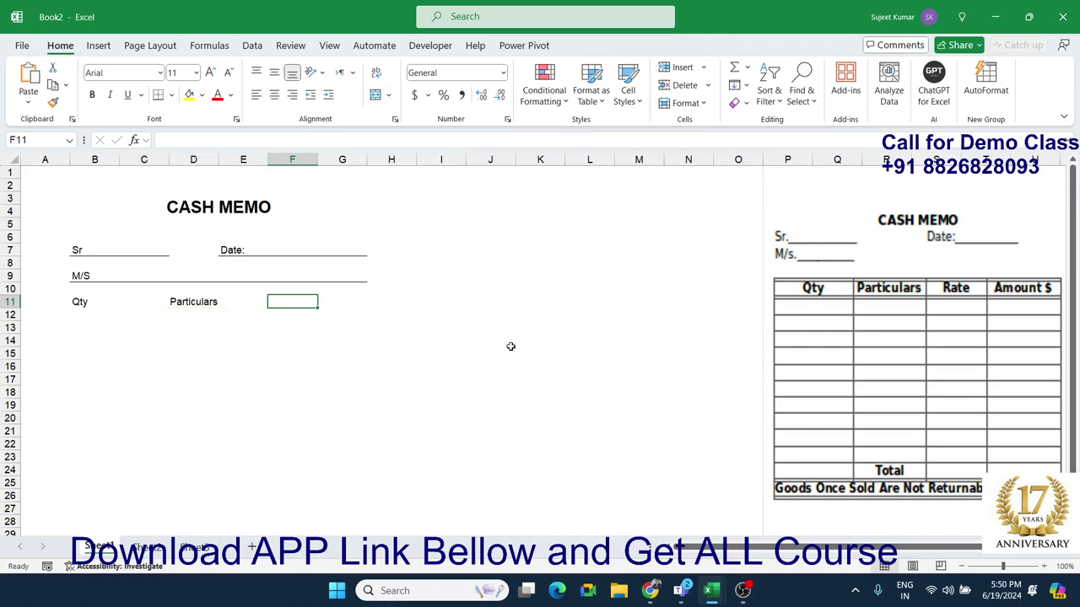
{"action": "type", "text": "Rate"}
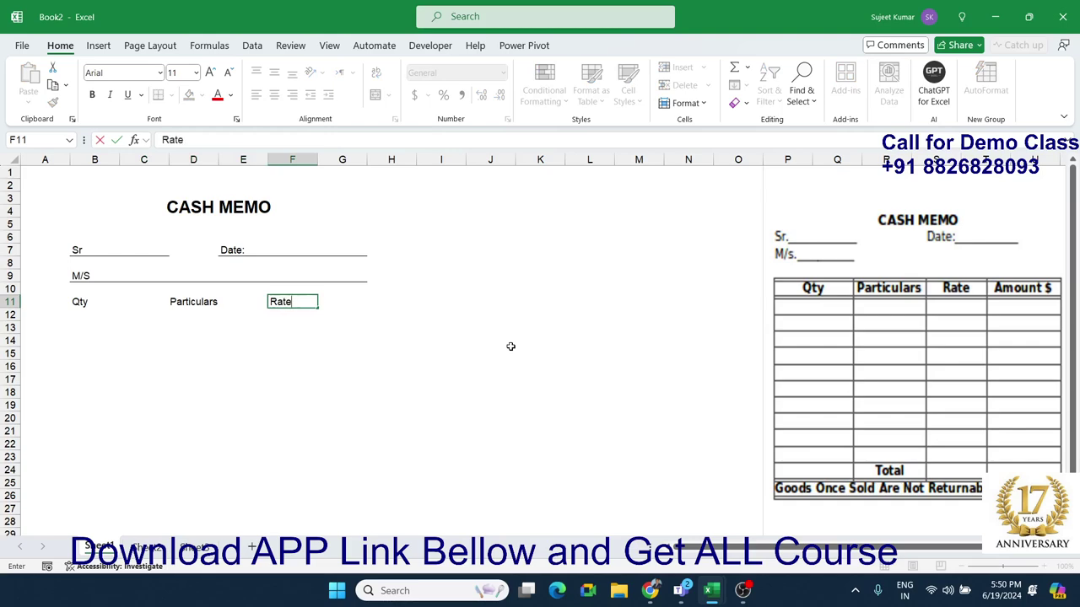
{"action": "key", "text": "Right"}
{"action": "type", "text": "A"}
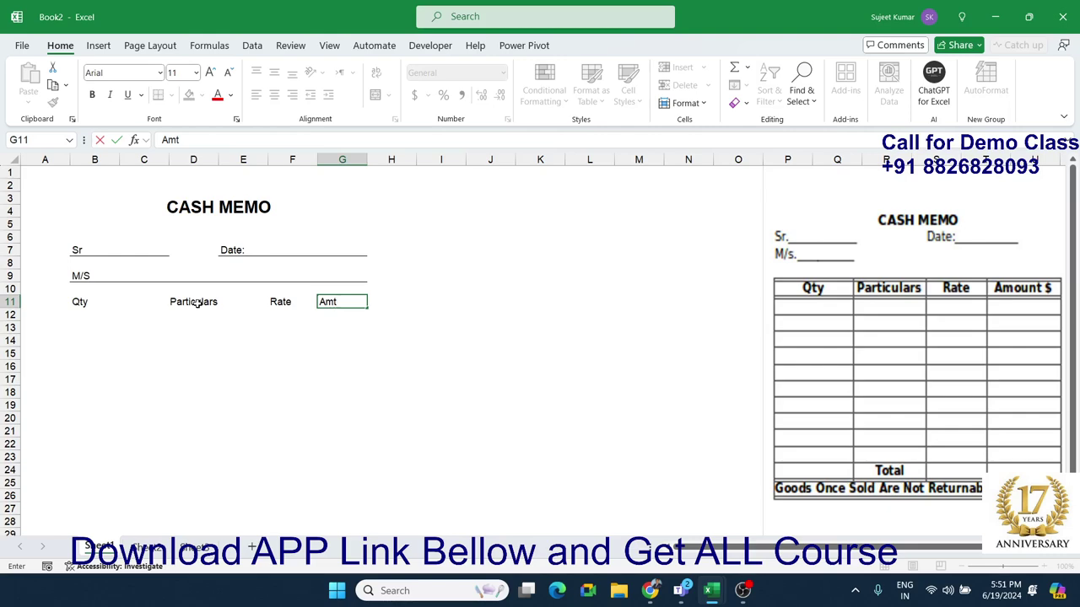
{"action": "key", "text": "ctrl+Return"}
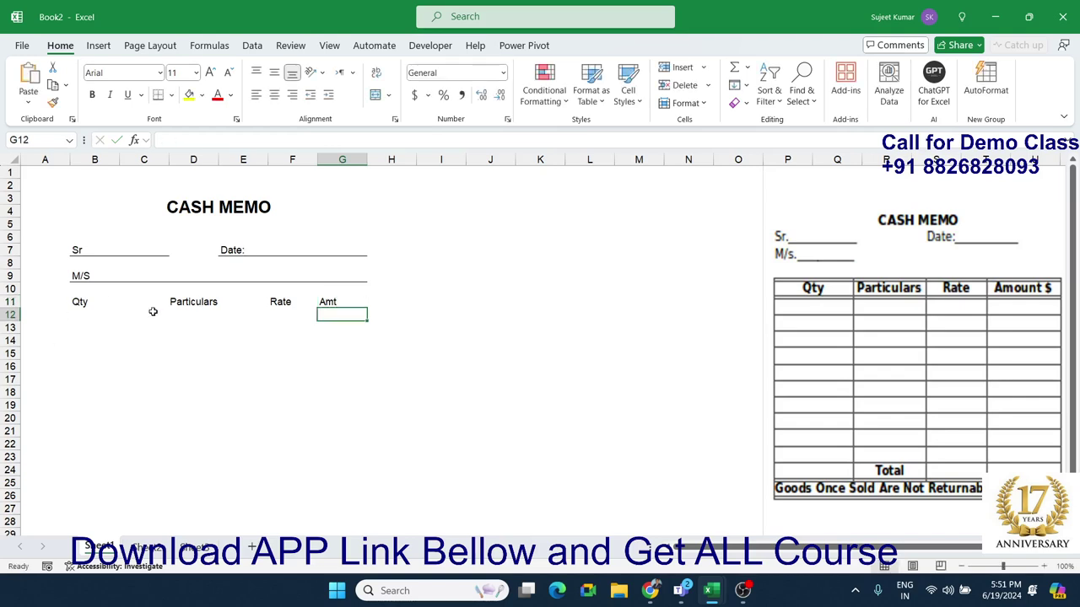
Review the Particulars heading, CASH MEMO title and Date cells.
{"action": "left_click", "coordinate": [158, 312]}
{"action": "left_click", "coordinate": [157, 302]}
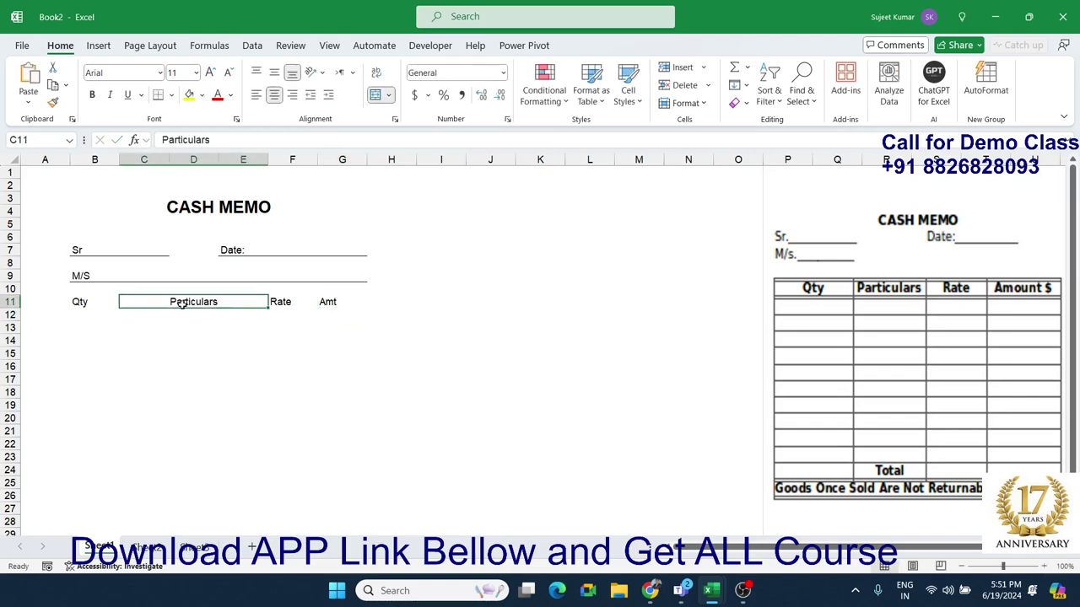
{"action": "left_click", "coordinate": [205, 209]}
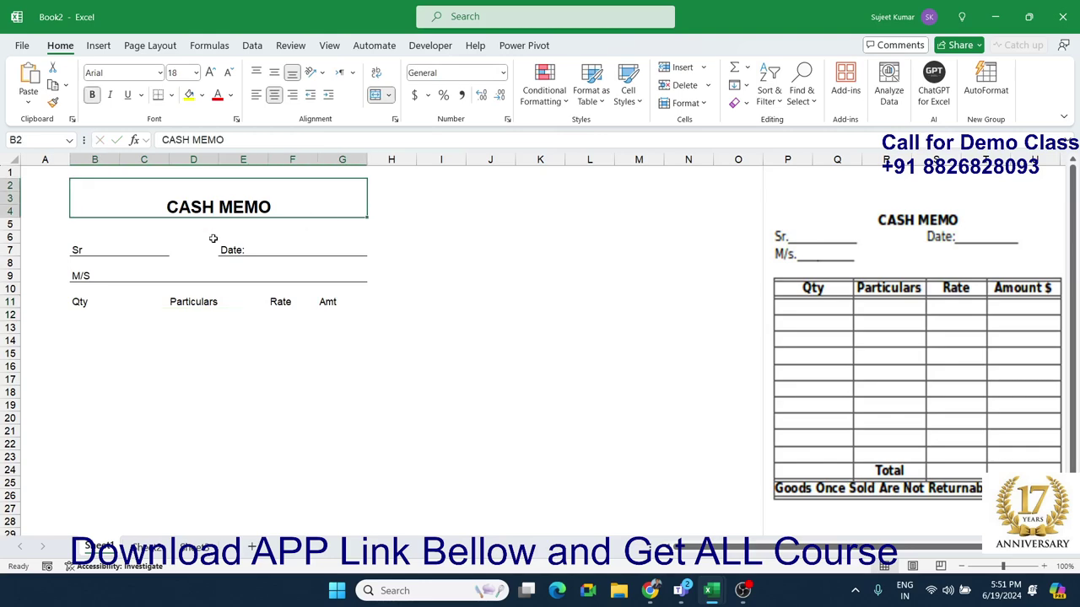
{"action": "left_click", "coordinate": [250, 248]}
{"action": "left_click", "coordinate": [200, 264]}
{"action": "left_click", "coordinate": [282, 276]}
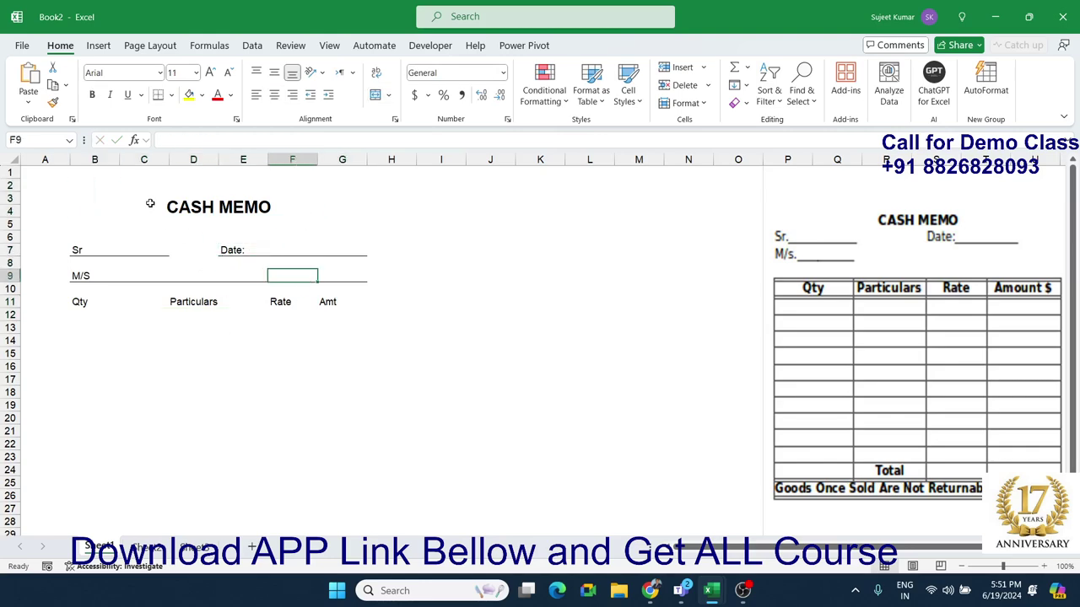
{"action": "left_click", "coordinate": [197, 210]}
{"action": "left_click_drag", "start_coordinate": [194, 211], "coordinate": [247, 344]}
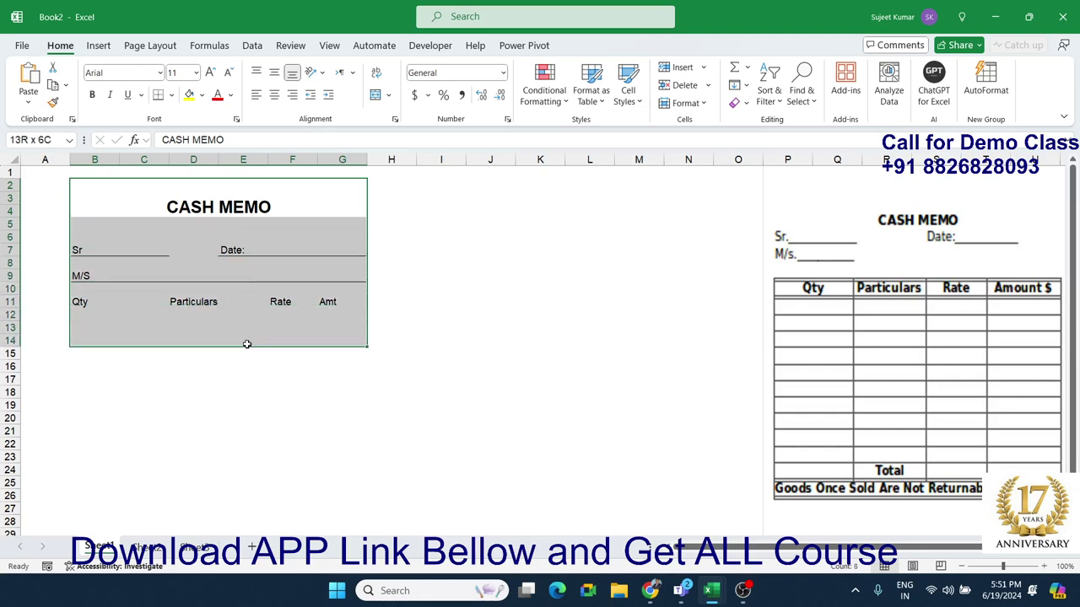
{"action": "left_click", "coordinate": [221, 416]}
{"action": "left_click", "coordinate": [149, 316]}
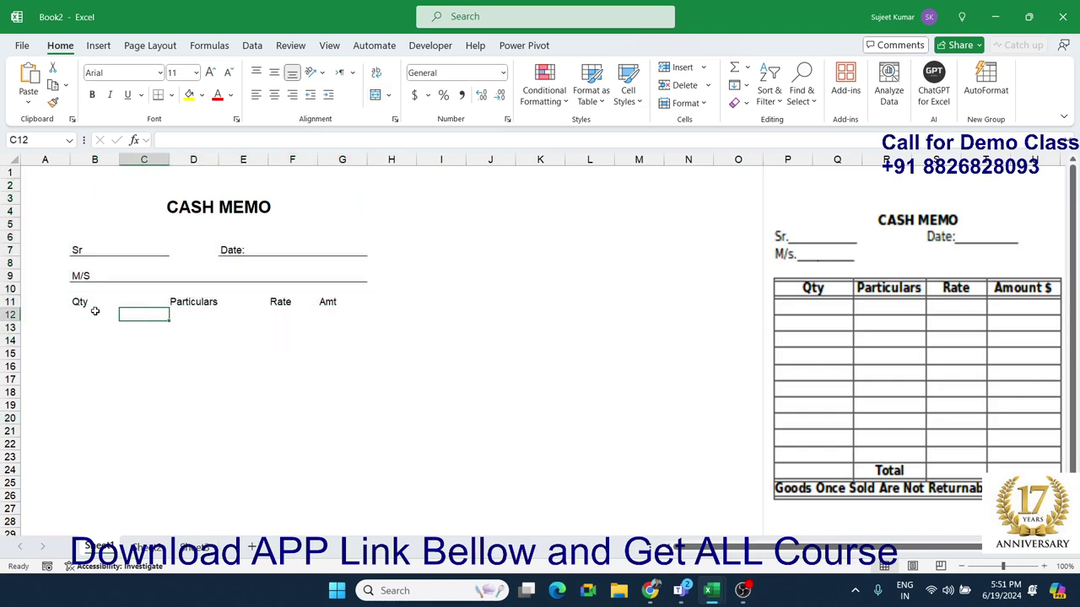
Apply All Borders to the item table B11:G27.
{"action": "left_click", "coordinate": [95, 311]}
{"action": "mouse_move", "coordinate": [108, 301]}
{"action": "left_mouse_down"}
{"action": "mouse_move", "coordinate": [266, 302]}
{"action": "mouse_move", "coordinate": [326, 471]}
{"action": "mouse_move", "coordinate": [327, 504]}
{"action": "left_mouse_up"}
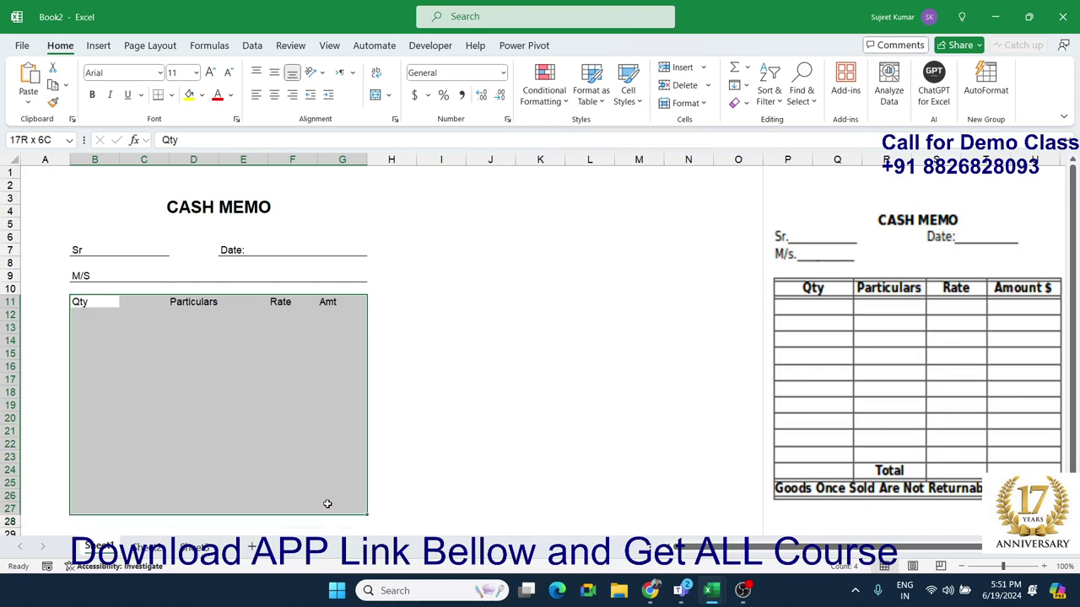
{"action": "left_click", "coordinate": [171, 95]}
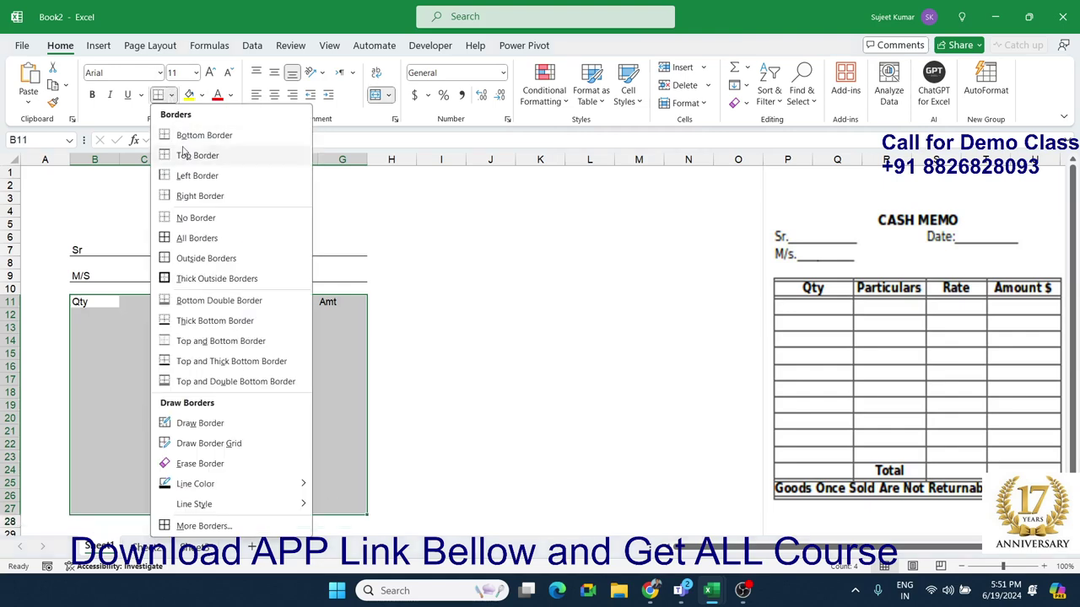
{"action": "left_click", "coordinate": [178, 239]}
{"action": "left_click", "coordinate": [185, 349]}
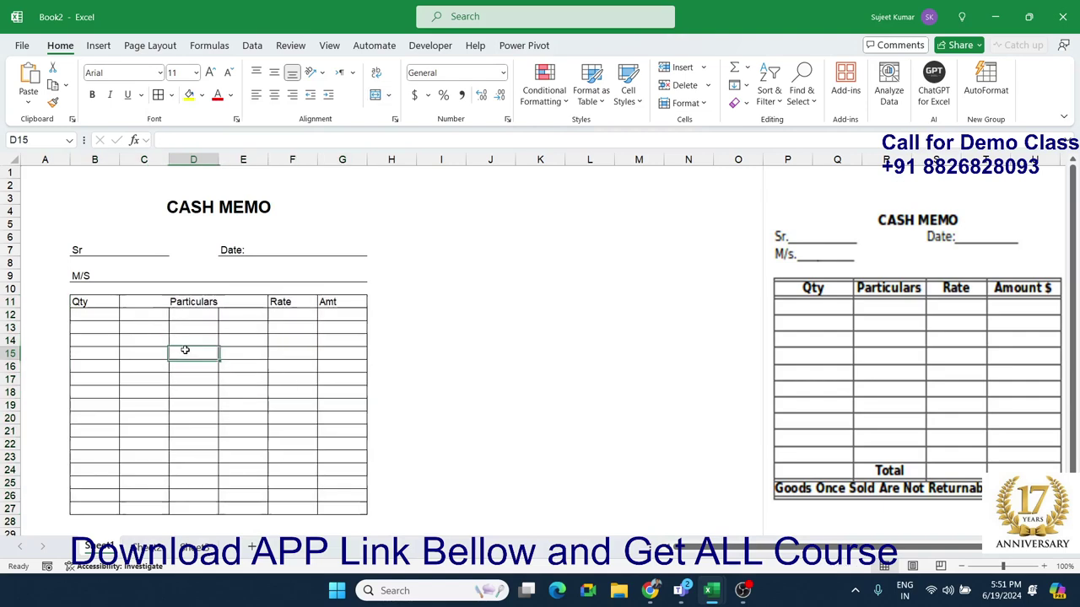
Apply Merge Across to C12:E26, after undoing a trial single-row merge.
{"action": "left_click", "coordinate": [154, 313]}
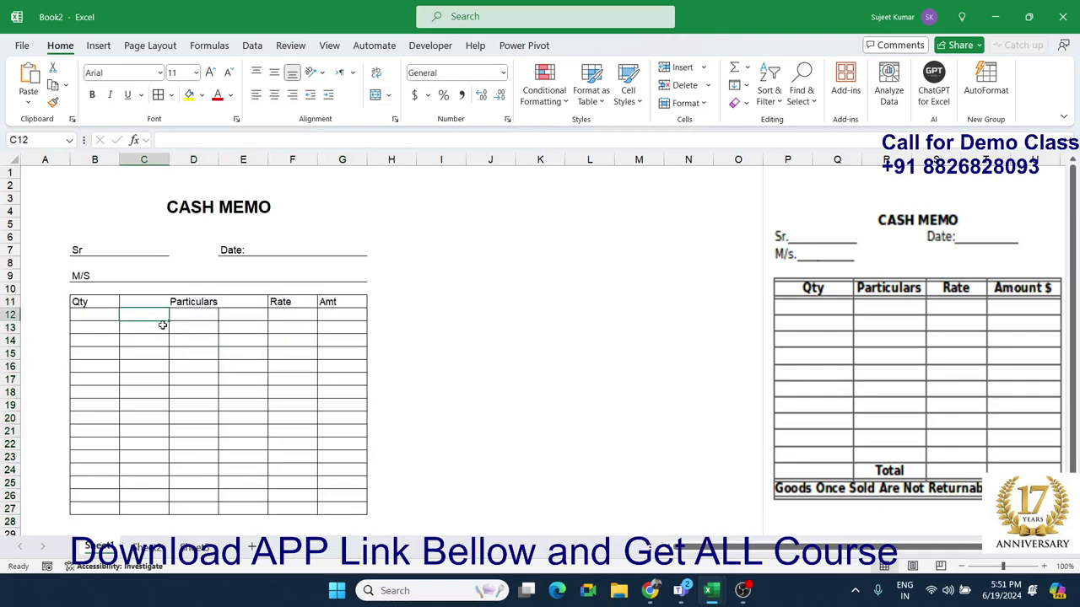
{"action": "left_click_drag", "start_coordinate": [154, 314], "coordinate": [224, 314]}
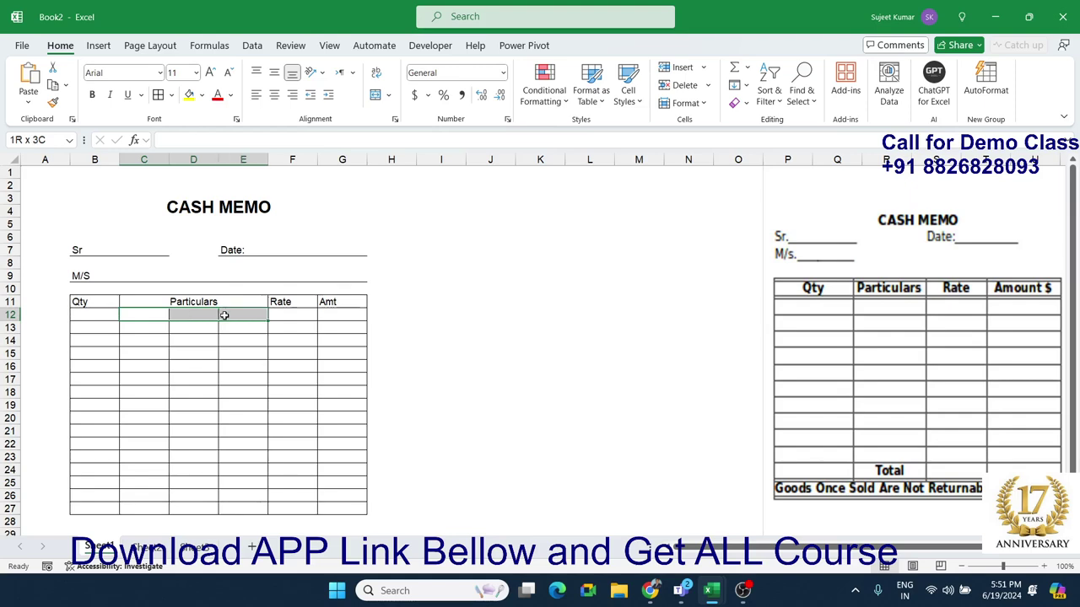
{"action": "left_click", "coordinate": [376, 94]}
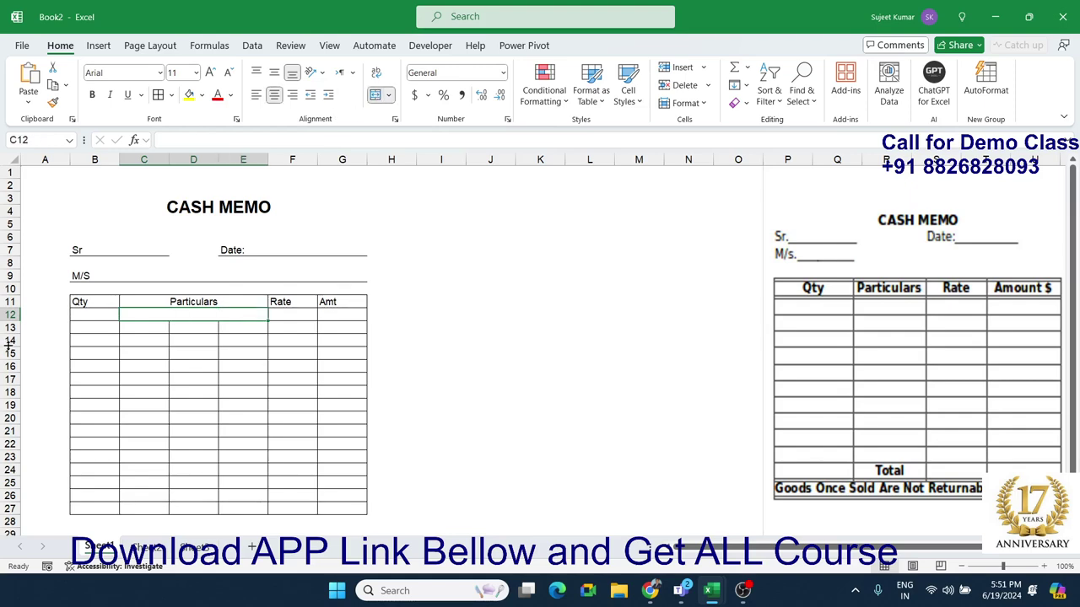
{"action": "key", "text": "ctrl+z"}
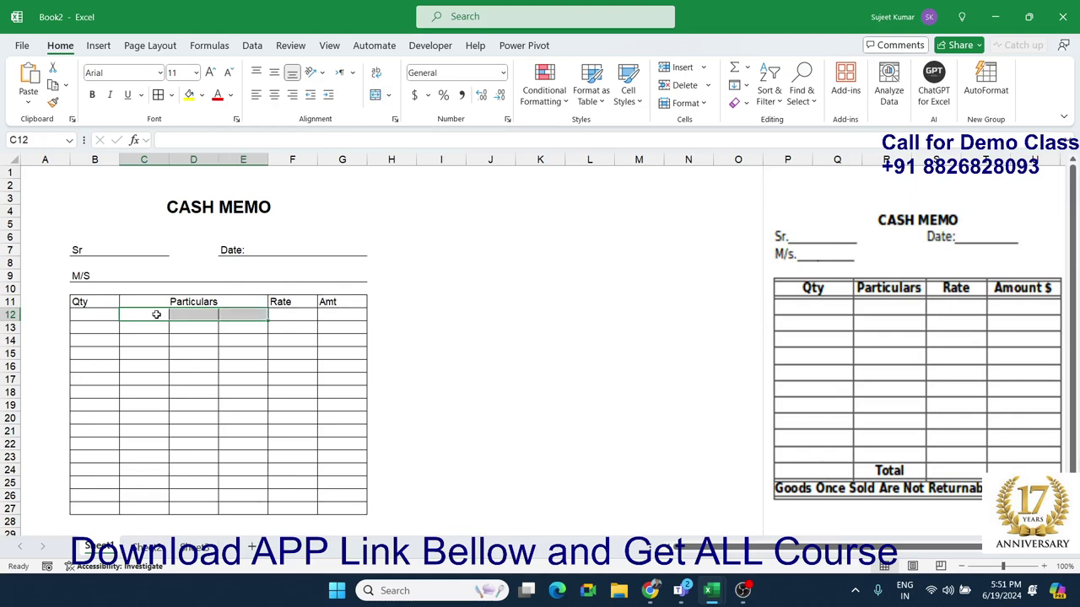
{"action": "left_click", "coordinate": [156, 313]}
{"action": "left_click_drag", "start_coordinate": [155, 314], "coordinate": [231, 501]}
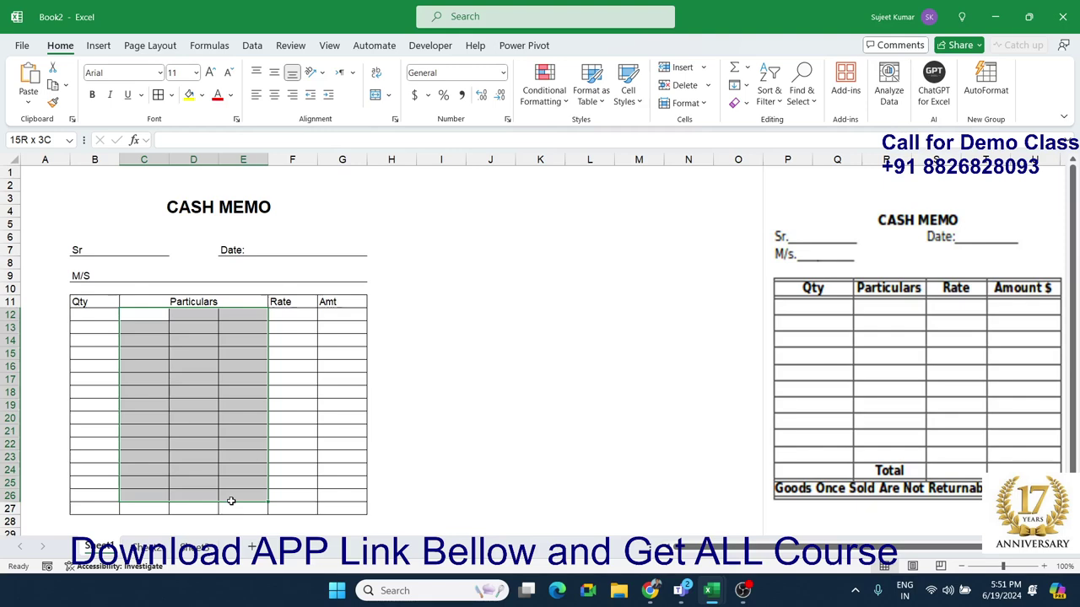
{"action": "left_click", "coordinate": [389, 95]}
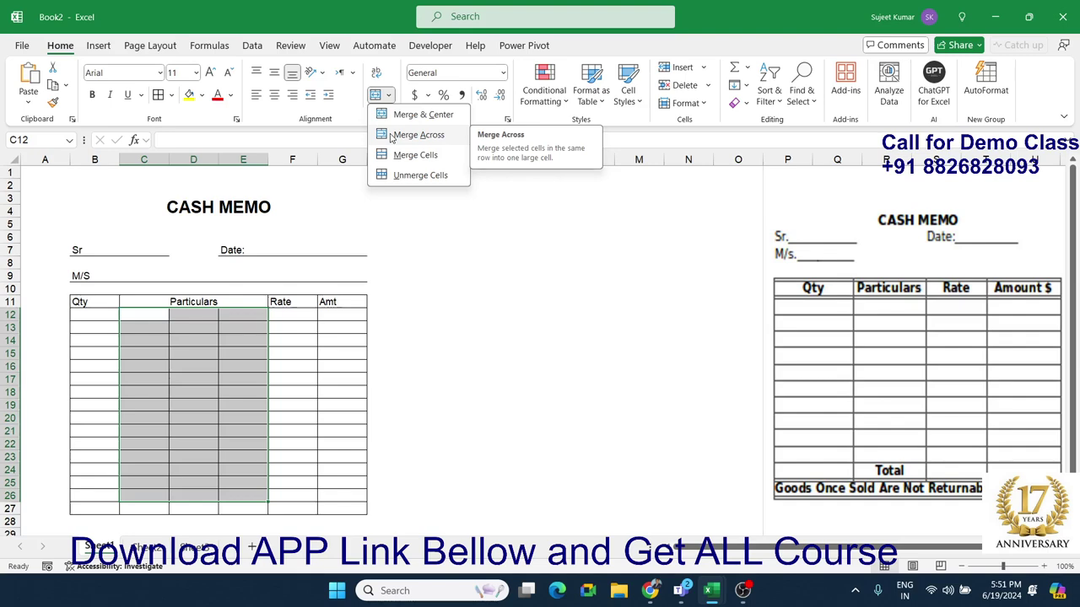
{"action": "left_click", "coordinate": [390, 136]}
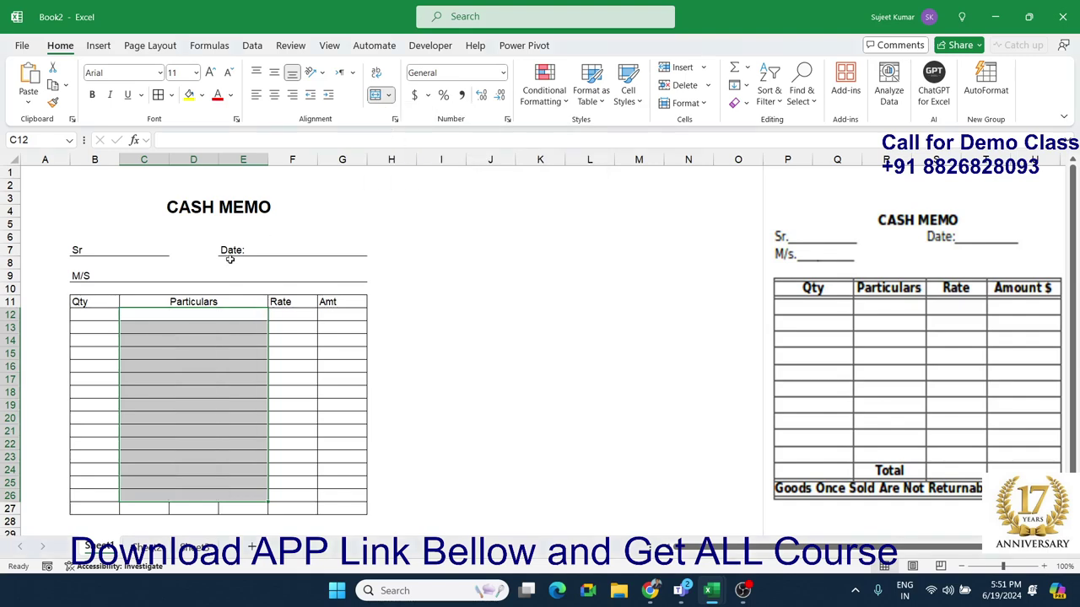
Click down the Particulars rows to confirm each is one merged cell.
{"action": "left_click", "coordinate": [197, 343]}
{"action": "left_click", "coordinate": [197, 355]}
{"action": "left_click", "coordinate": [195, 368]}
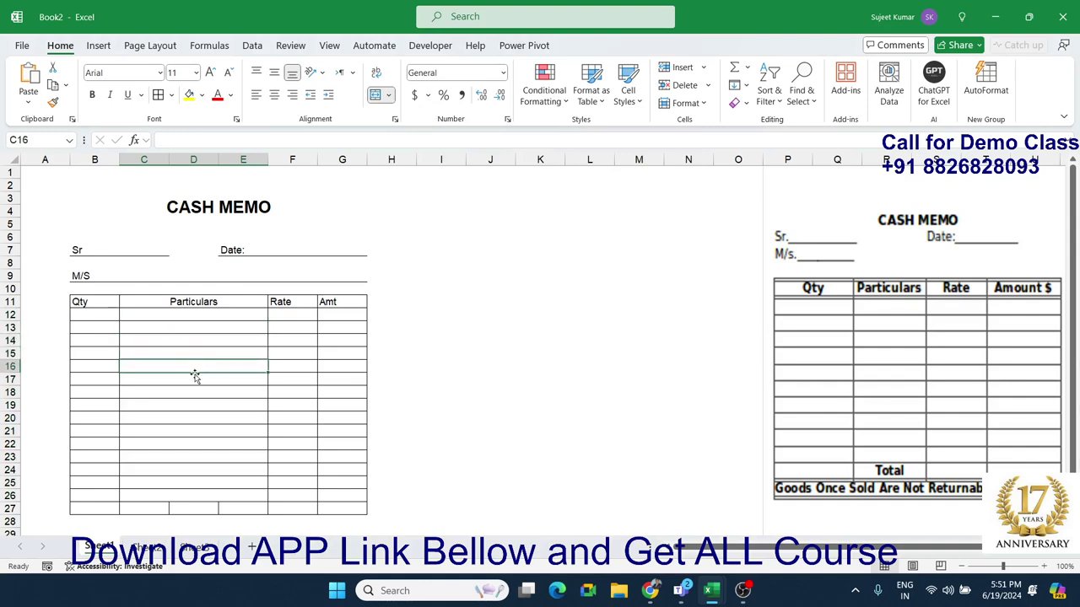
{"action": "left_click", "coordinate": [194, 378]}
{"action": "left_click", "coordinate": [169, 393]}
{"action": "left_click", "coordinate": [171, 406]}
{"action": "left_click", "coordinate": [173, 418]}
{"action": "left_click", "coordinate": [178, 432]}
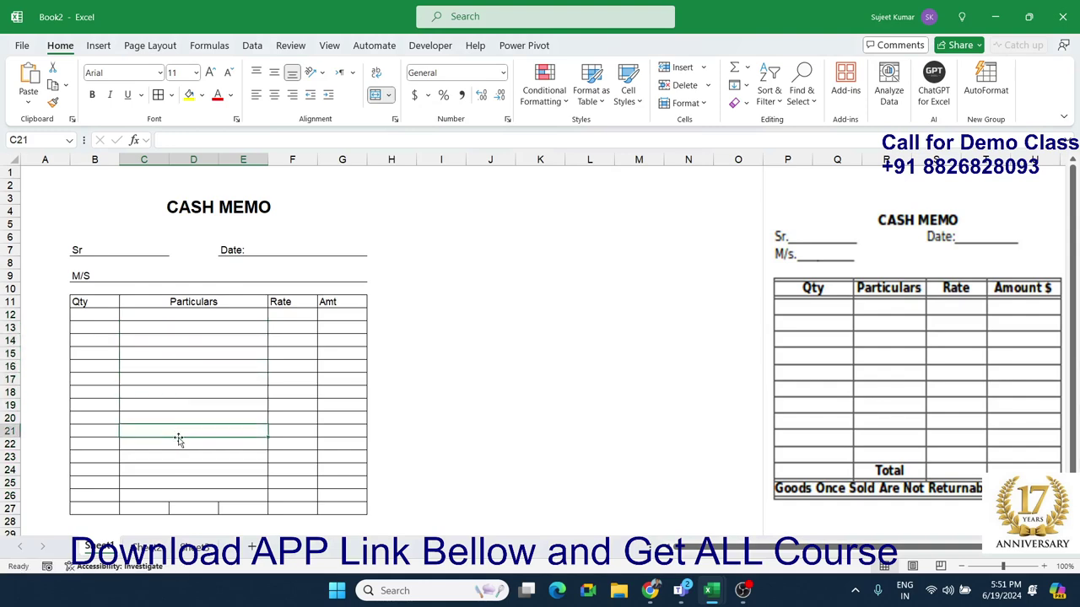
{"action": "left_click", "coordinate": [178, 456]}
{"action": "left_click", "coordinate": [178, 481]}
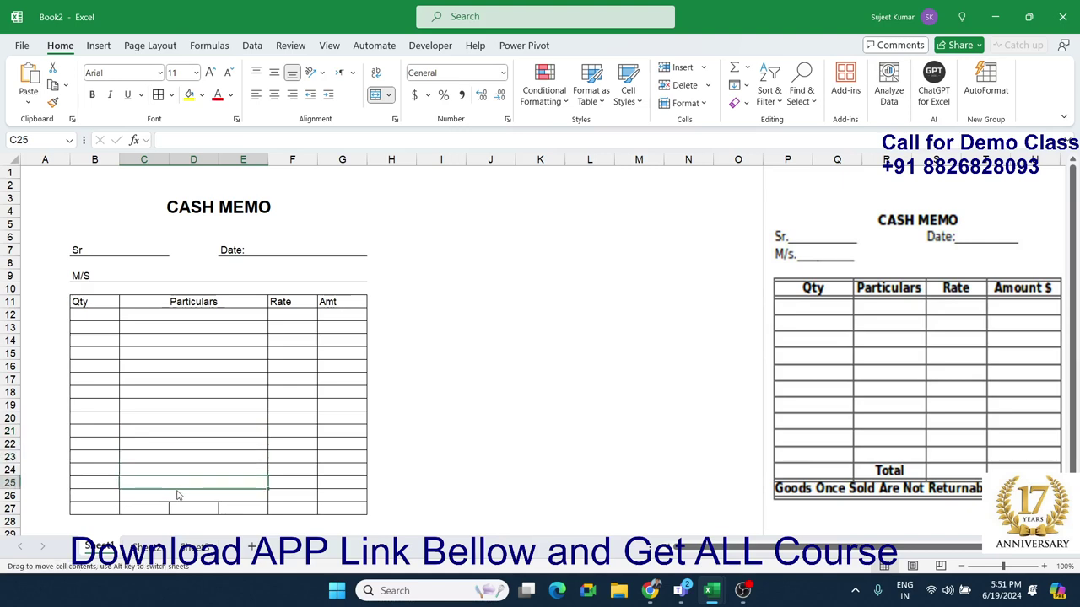
{"action": "left_click", "coordinate": [188, 474]}
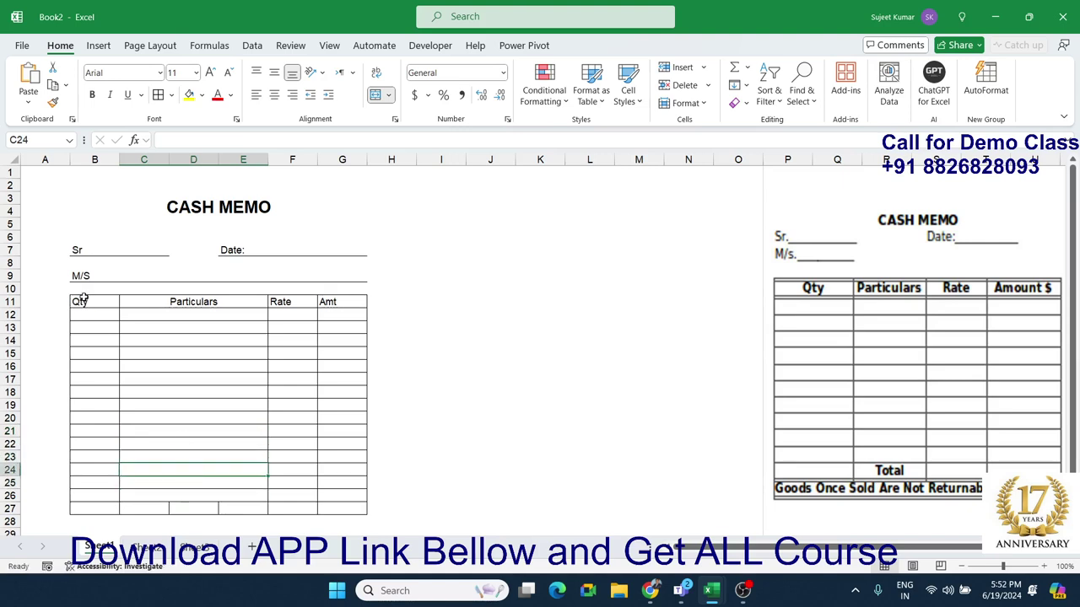
Bold the B11:G11 headings and give the header row double-line borders via Format Cells.
{"action": "left_click_drag", "start_coordinate": [84, 299], "coordinate": [339, 302]}
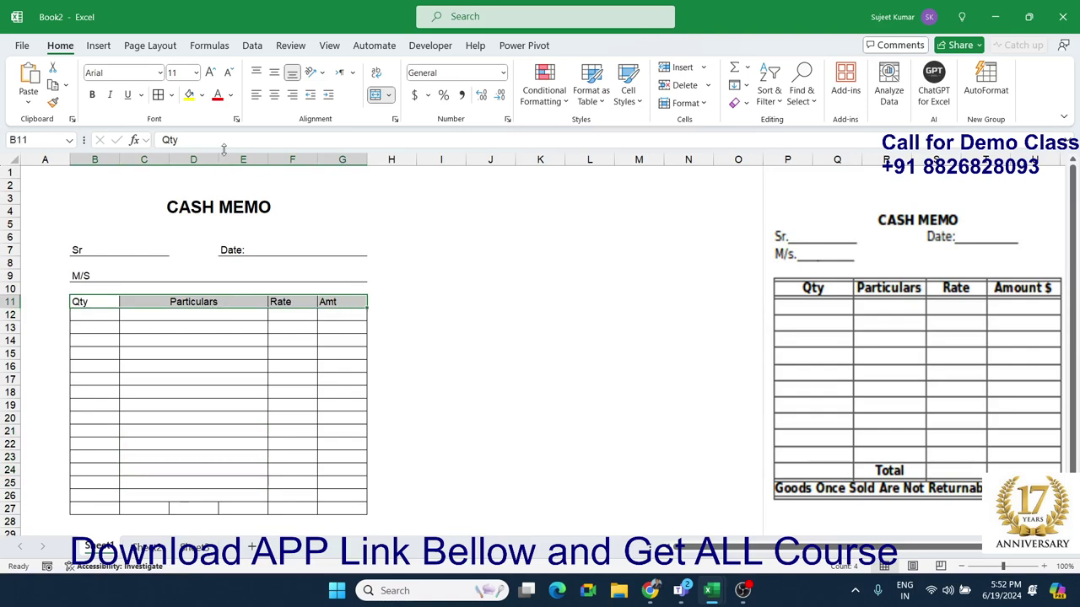
{"action": "left_click", "coordinate": [93, 94]}
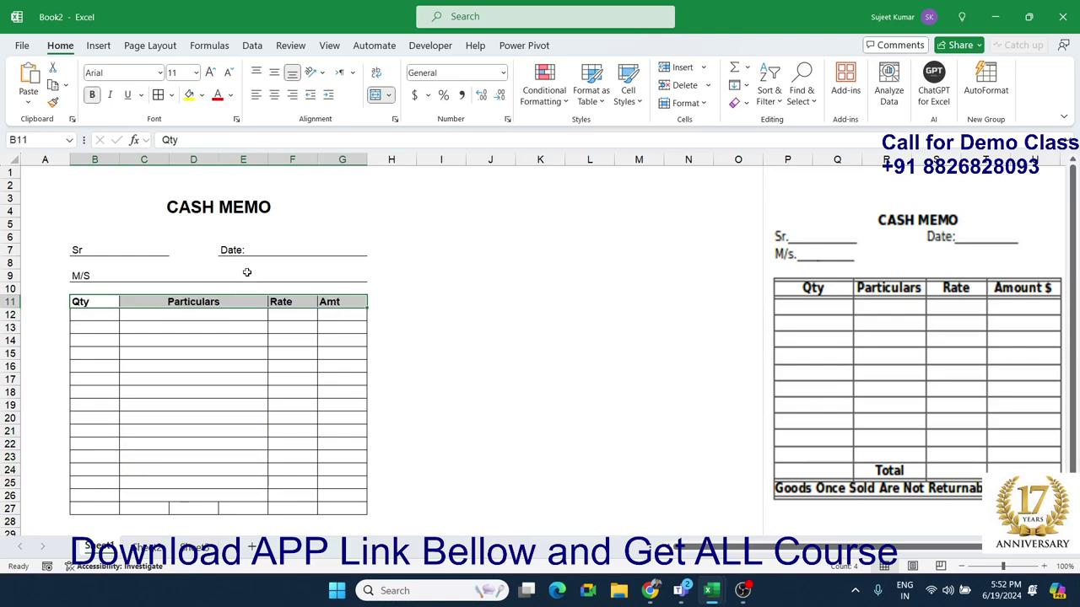
{"action": "right_click", "coordinate": [245, 302]}
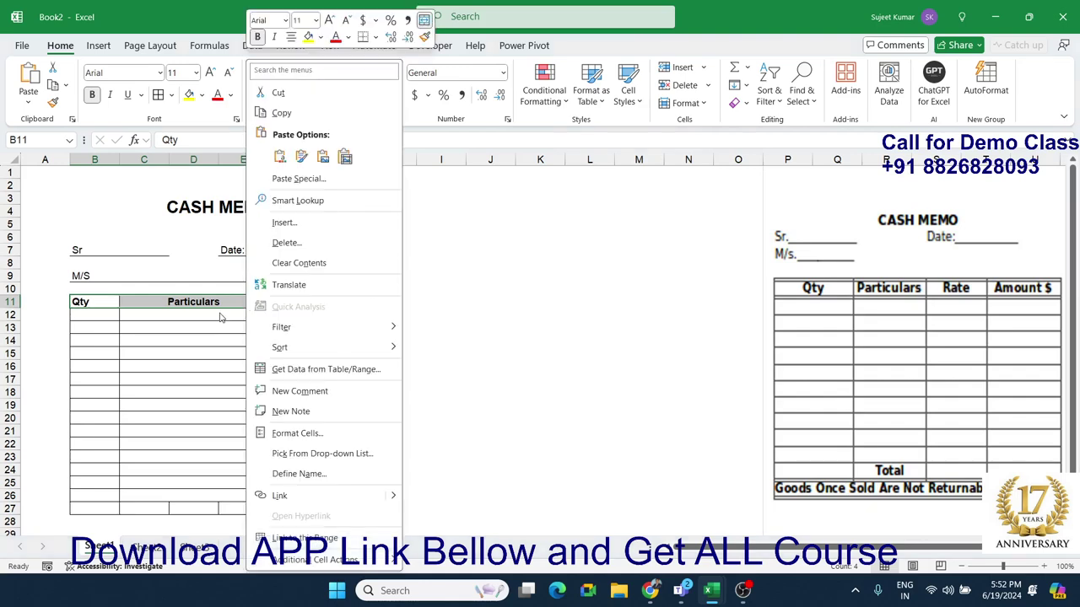
{"action": "left_click", "coordinate": [285, 433]}
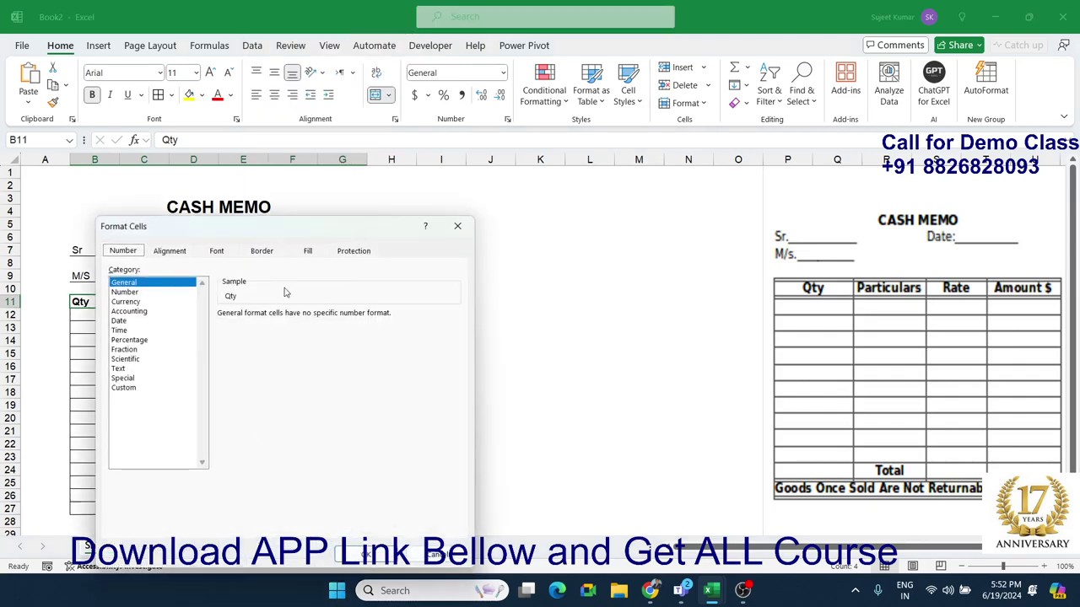
{"action": "left_click_drag", "start_coordinate": [280, 230], "coordinate": [634, 174]}
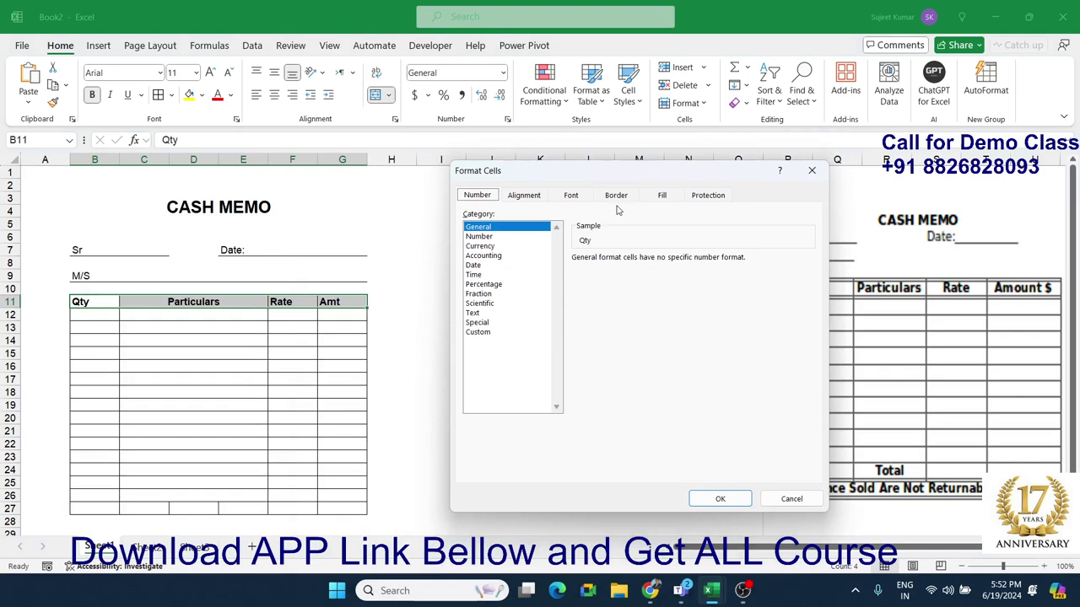
{"action": "left_click", "coordinate": [618, 197]}
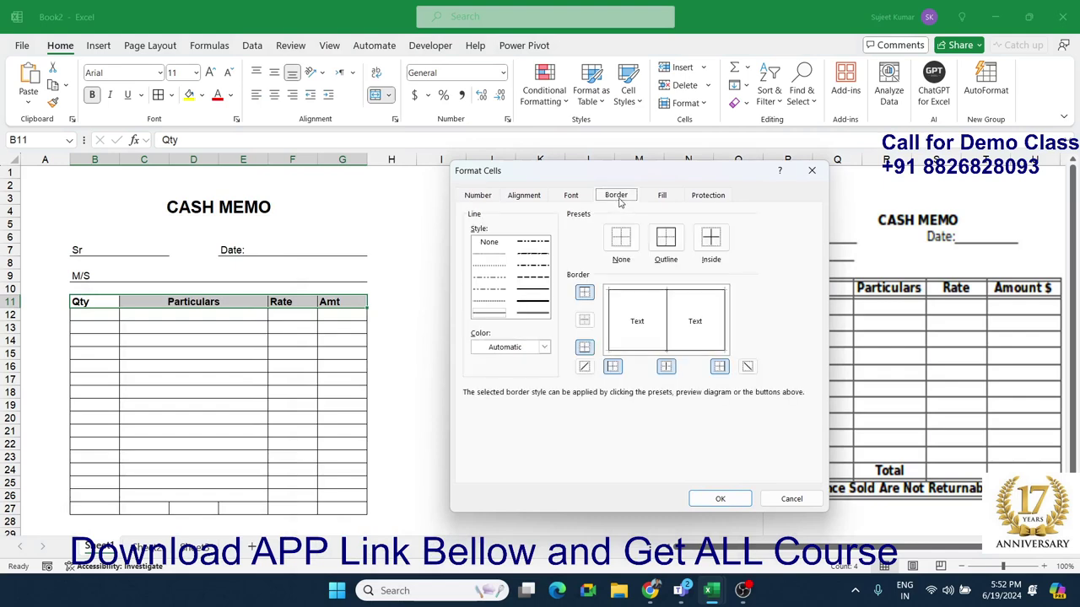
{"action": "left_click", "coordinate": [540, 315]}
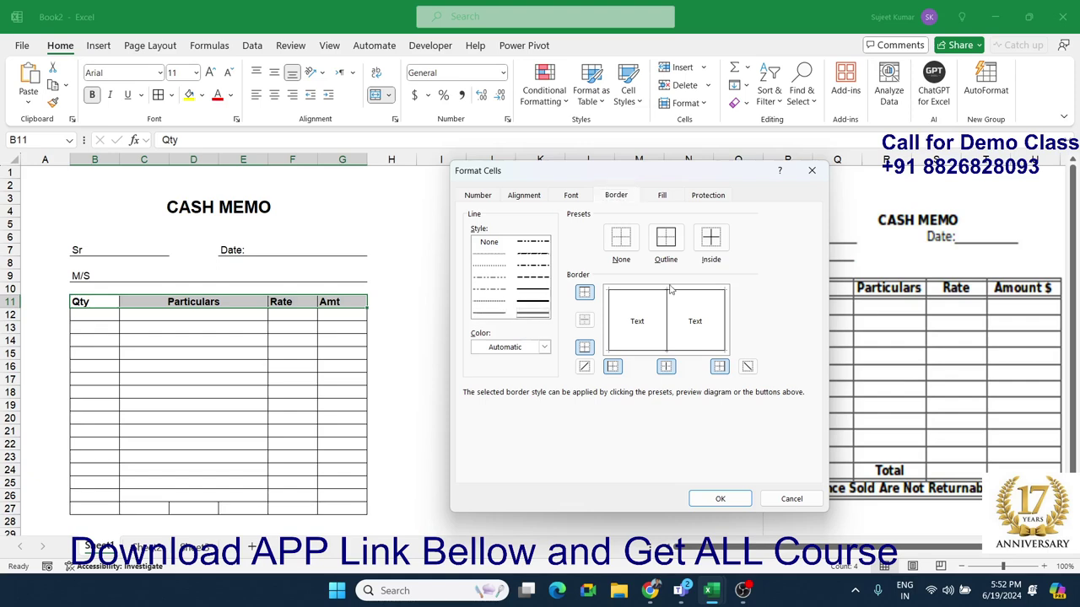
{"action": "left_click", "coordinate": [661, 302]}
{"action": "left_click", "coordinate": [528, 317]}
{"action": "left_click", "coordinate": [641, 355]}
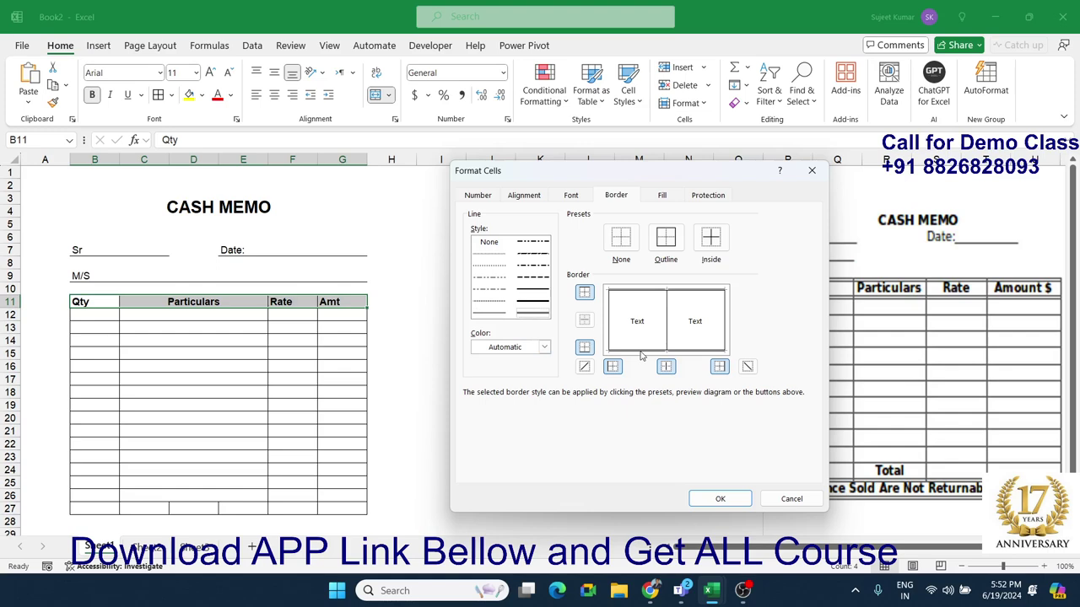
{"action": "left_click", "coordinate": [719, 498]}
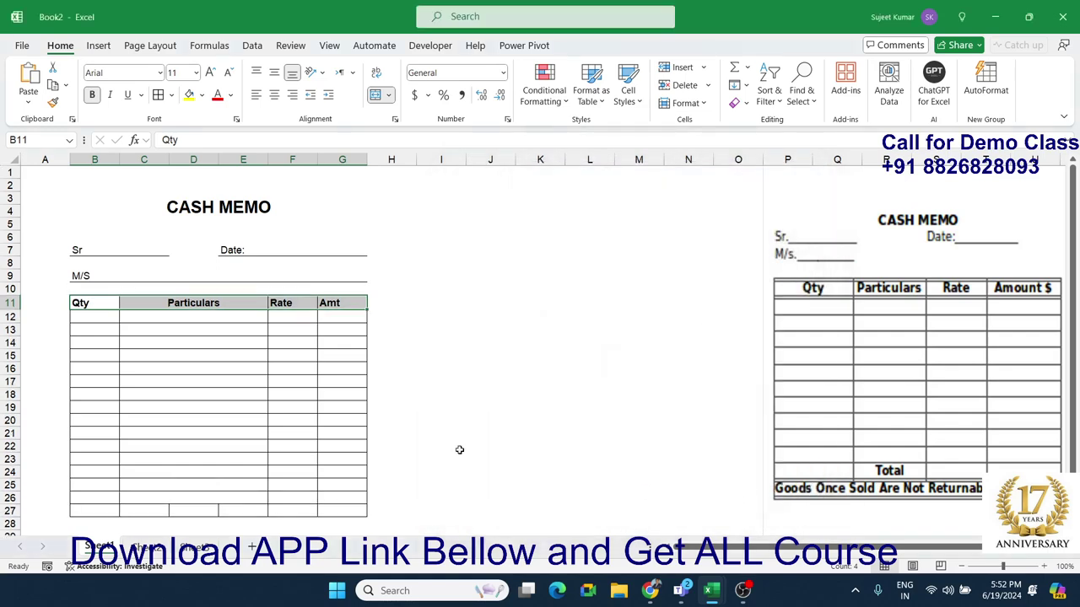
{"action": "left_click", "coordinate": [343, 405]}
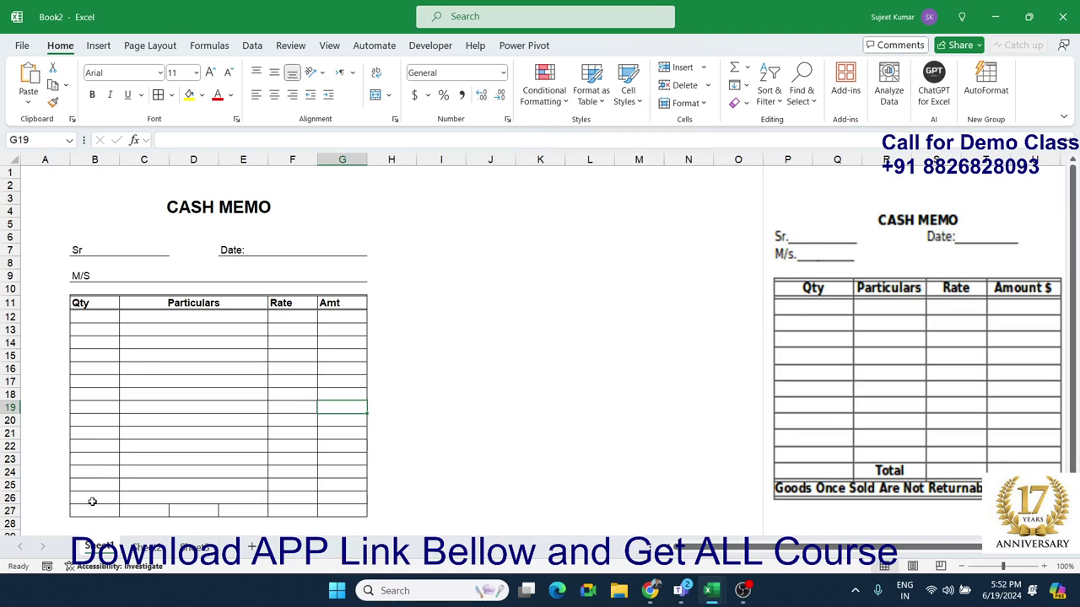
Add double-line top and bottom borders to B27:G27 through Format Cells.
{"action": "left_click_drag", "start_coordinate": [91, 510], "coordinate": [348, 511]}
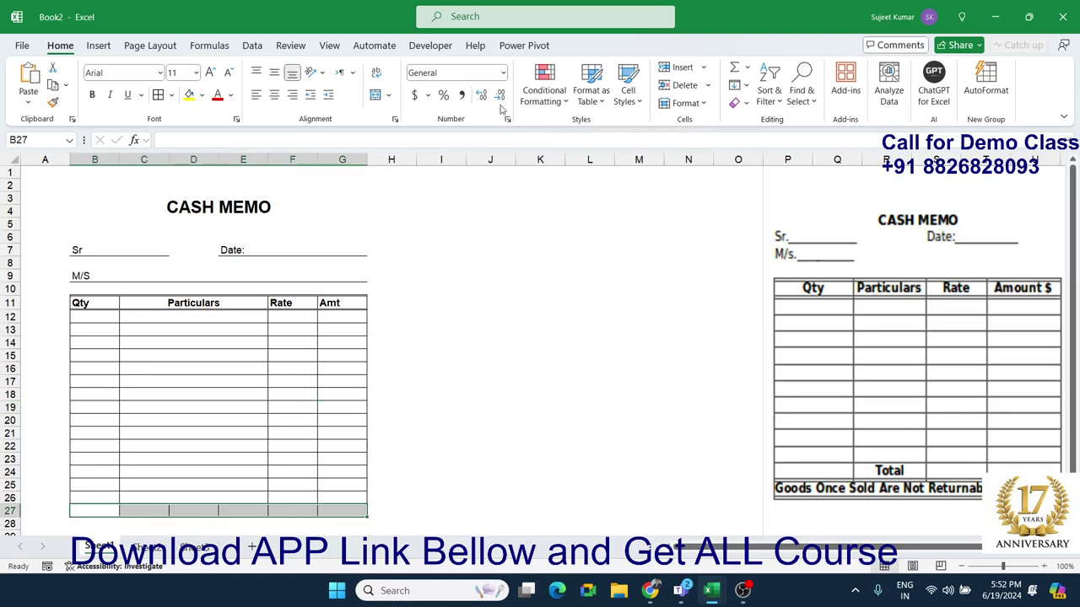
{"action": "right_click", "coordinate": [291, 511]}
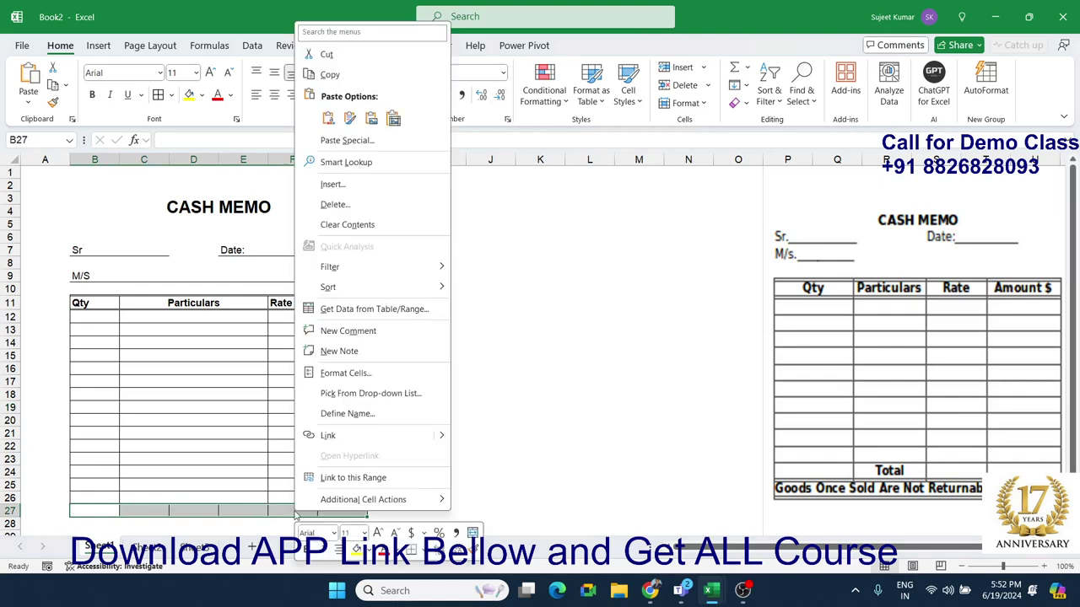
{"action": "left_click", "coordinate": [344, 375]}
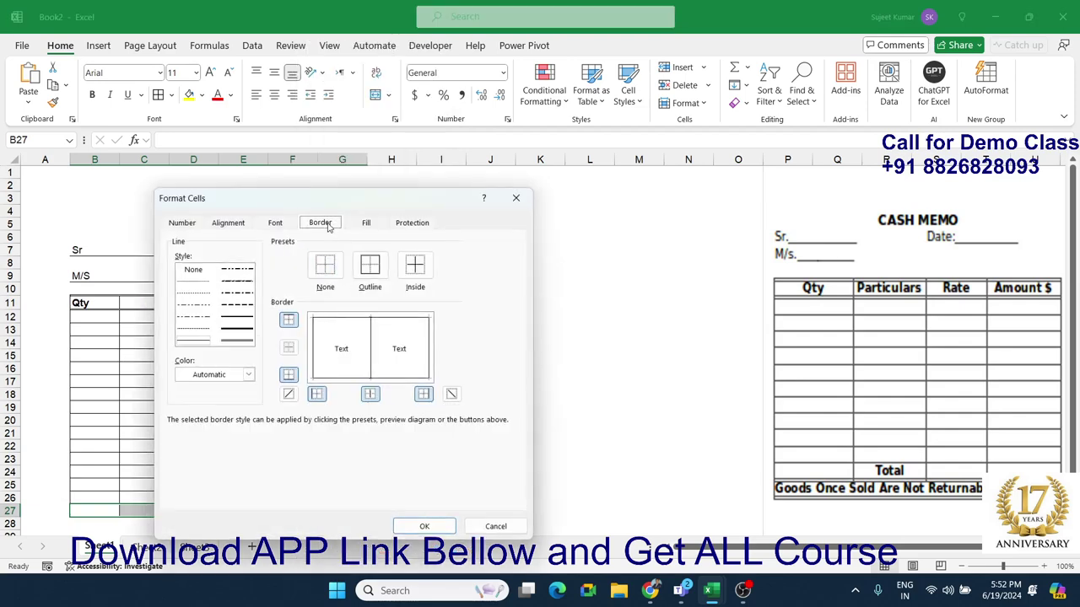
{"action": "left_click", "coordinate": [237, 343]}
{"action": "left_click", "coordinate": [363, 322]}
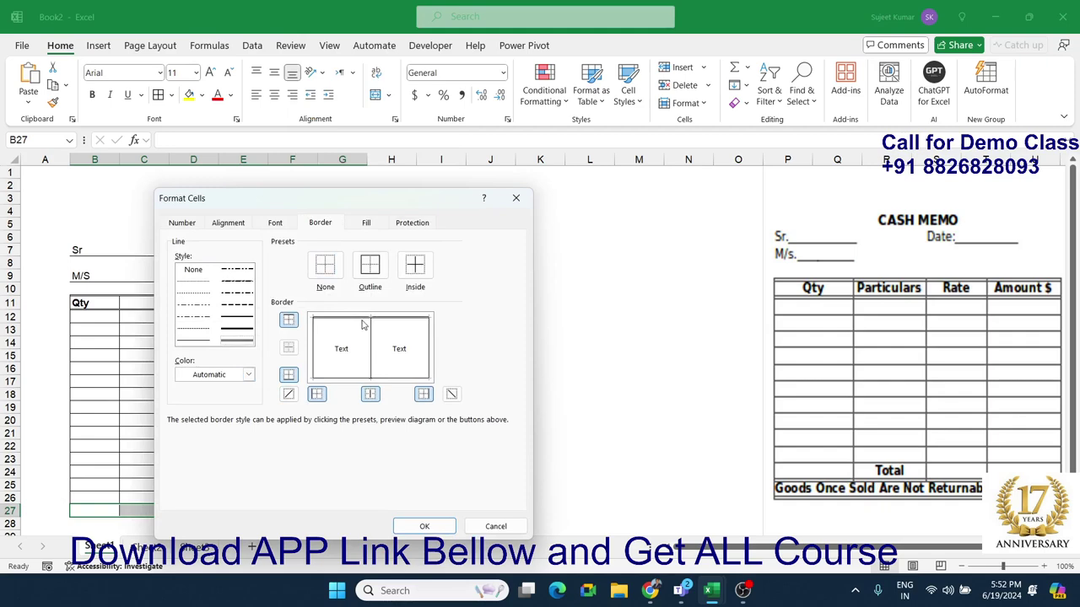
{"action": "left_click", "coordinate": [369, 379]}
{"action": "left_click", "coordinate": [420, 525]}
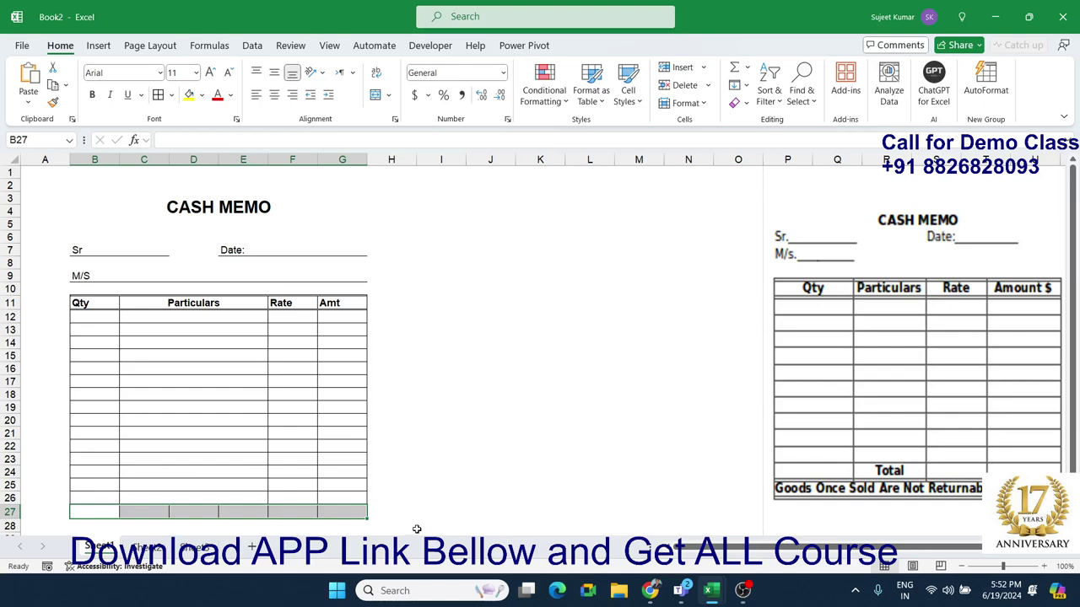
Center the header labels from Qty to Amt.
{"action": "left_click", "coordinate": [123, 368]}
{"action": "left_click_drag", "start_coordinate": [93, 304], "coordinate": [333, 303]}
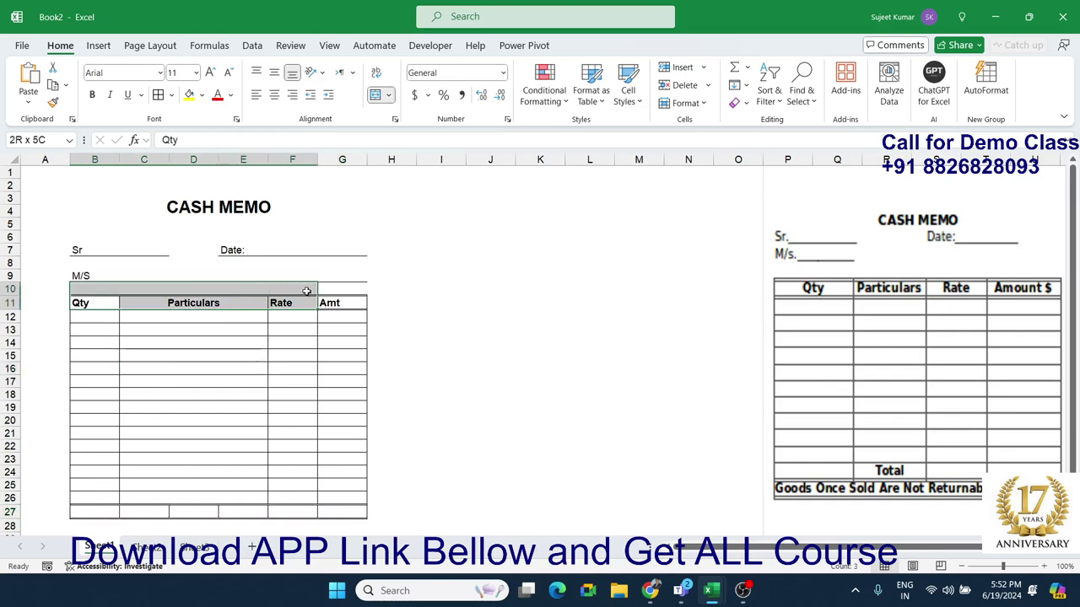
{"action": "left_click", "coordinate": [274, 94]}
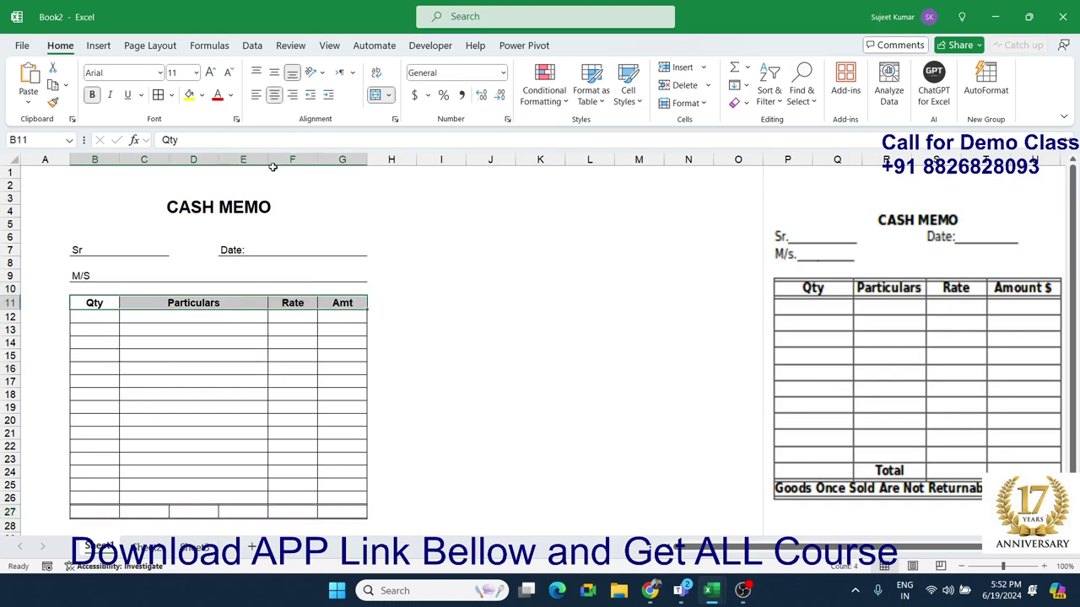
{"action": "left_click", "coordinate": [306, 355]}
Widen the Amt column G, and widen the Rate column F to 8.70.
{"action": "left_click_drag", "start_coordinate": [367, 161], "coordinate": [381, 160]}
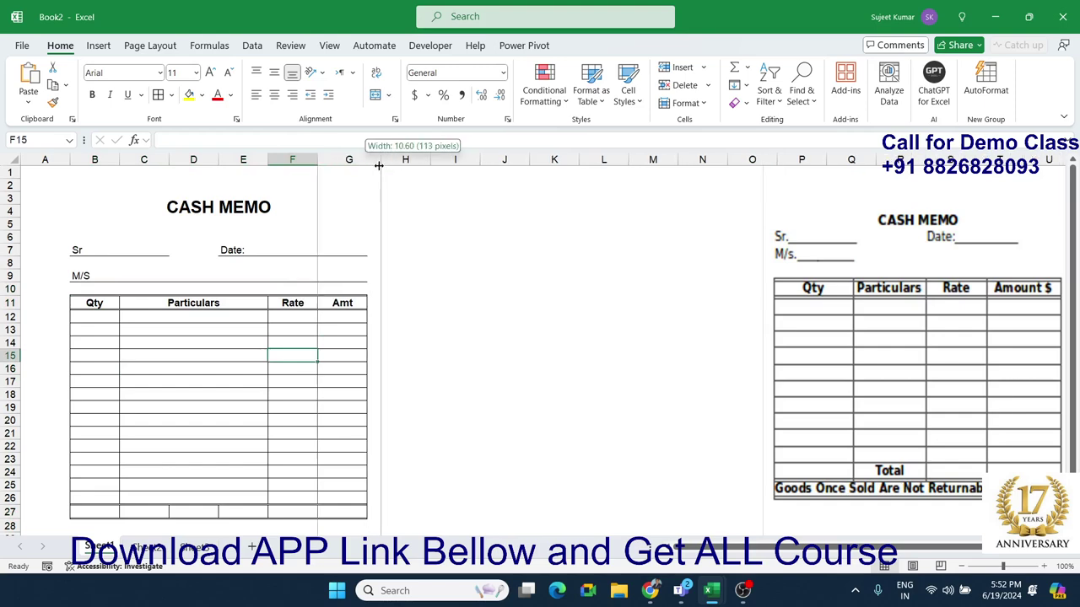
{"action": "left_click", "coordinate": [293, 275]}
{"action": "left_click", "coordinate": [293, 250]}
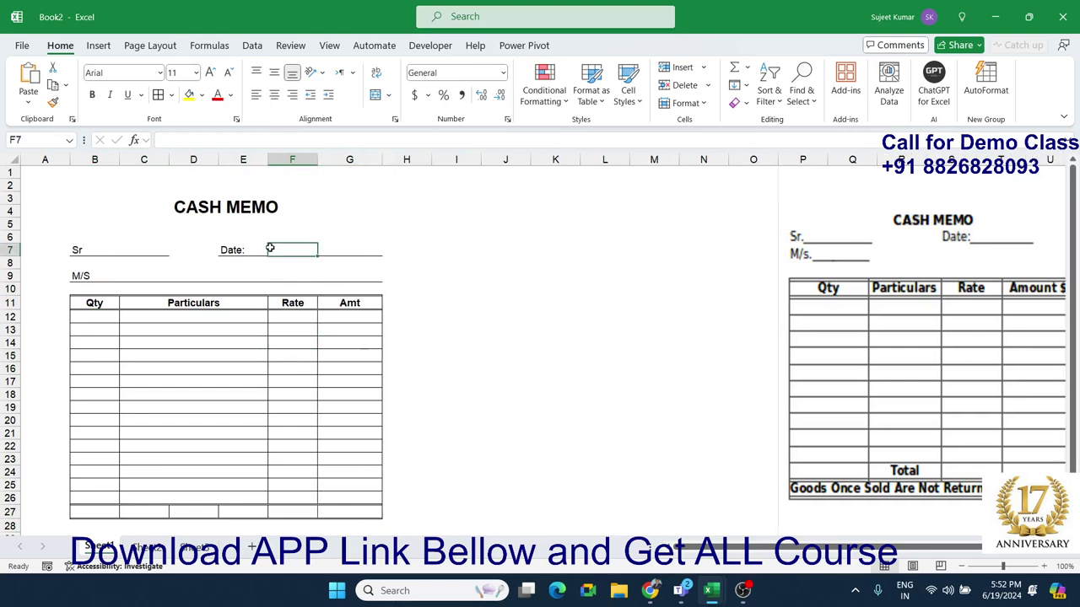
{"action": "left_click", "coordinate": [338, 258]}
{"action": "left_click", "coordinate": [341, 250]}
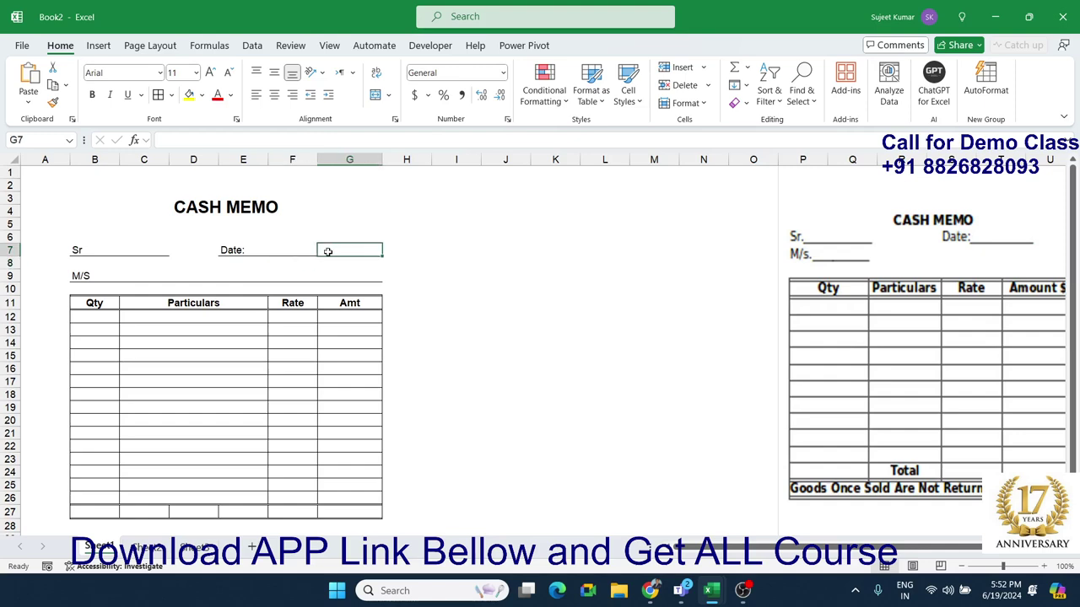
{"action": "left_click_drag", "start_coordinate": [265, 250], "coordinate": [313, 250]}
{"action": "left_click", "coordinate": [276, 279]}
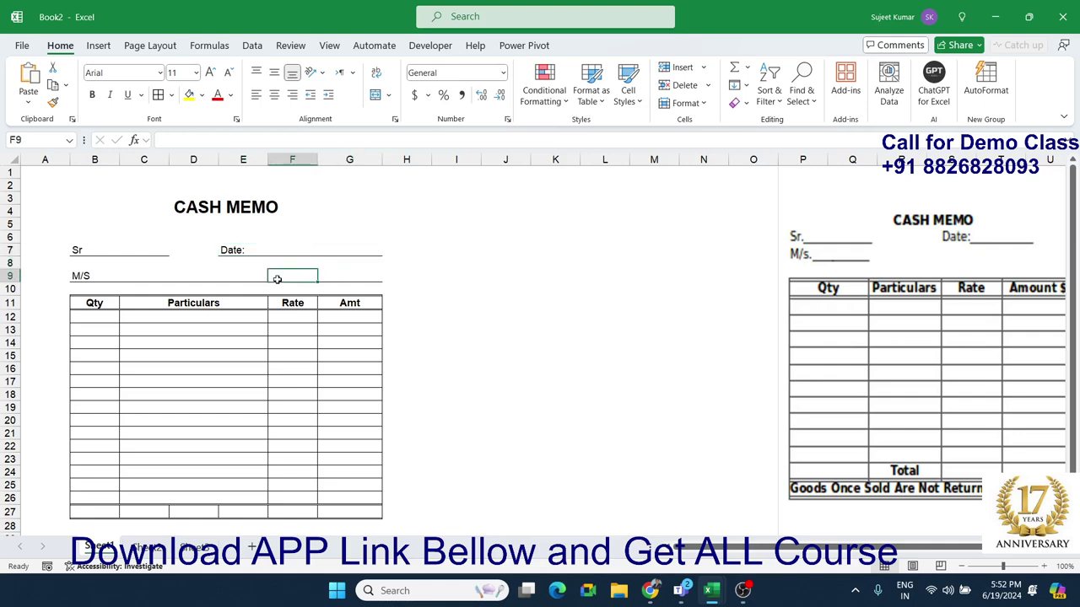
{"action": "left_click", "coordinate": [292, 318]}
{"action": "left_click_drag", "start_coordinate": [318, 159], "coordinate": [334, 160]}
Clear G7's Date underline by filling G6 down to G8, then narrow column E.
{"action": "left_click", "coordinate": [304, 252]}
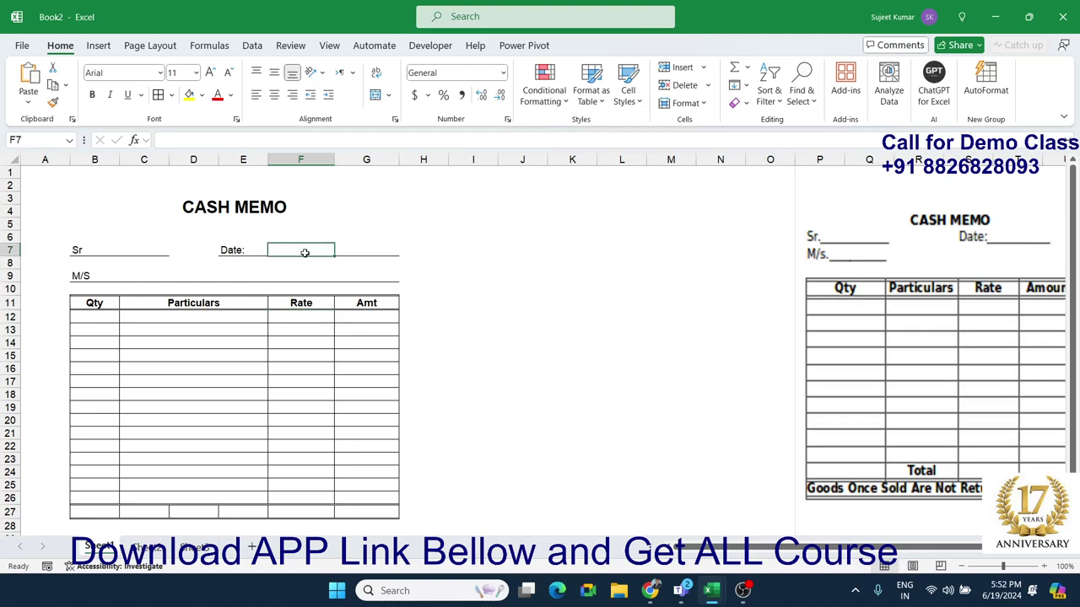
{"action": "left_click", "coordinate": [340, 240]}
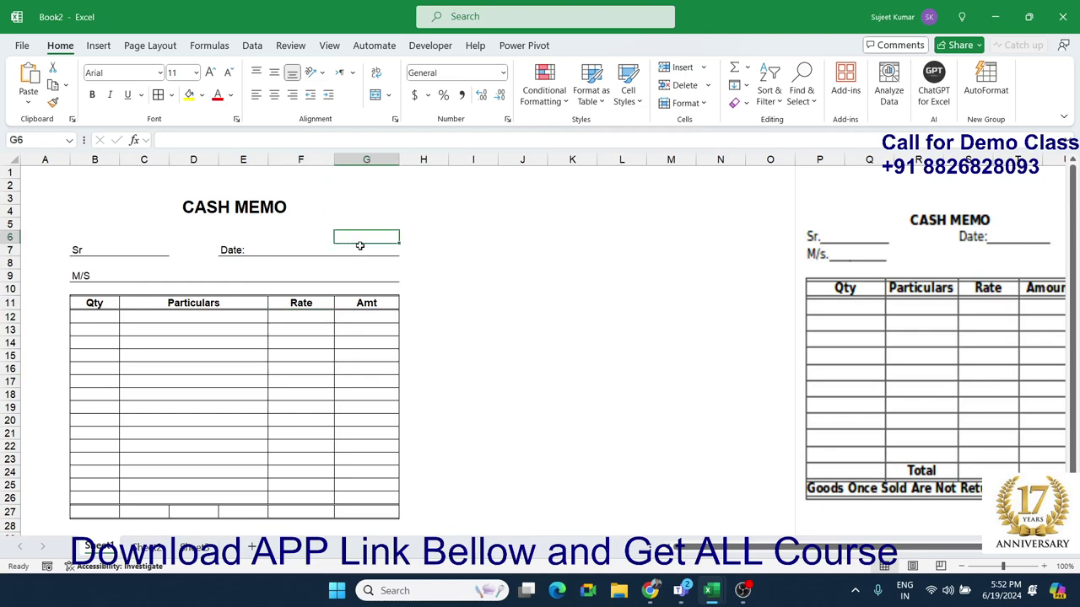
{"action": "left_click", "coordinate": [359, 259]}
{"action": "left_click", "coordinate": [363, 236]}
{"action": "left_click_drag", "start_coordinate": [402, 245], "coordinate": [401, 268]}
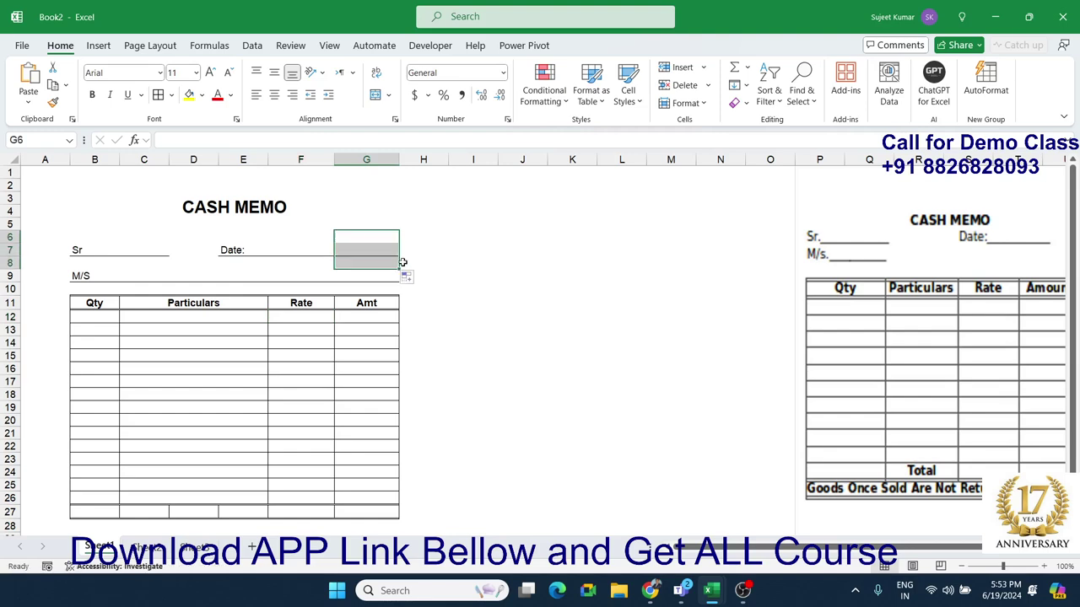
{"action": "left_click", "coordinate": [426, 251]}
{"action": "left_click", "coordinate": [459, 339]}
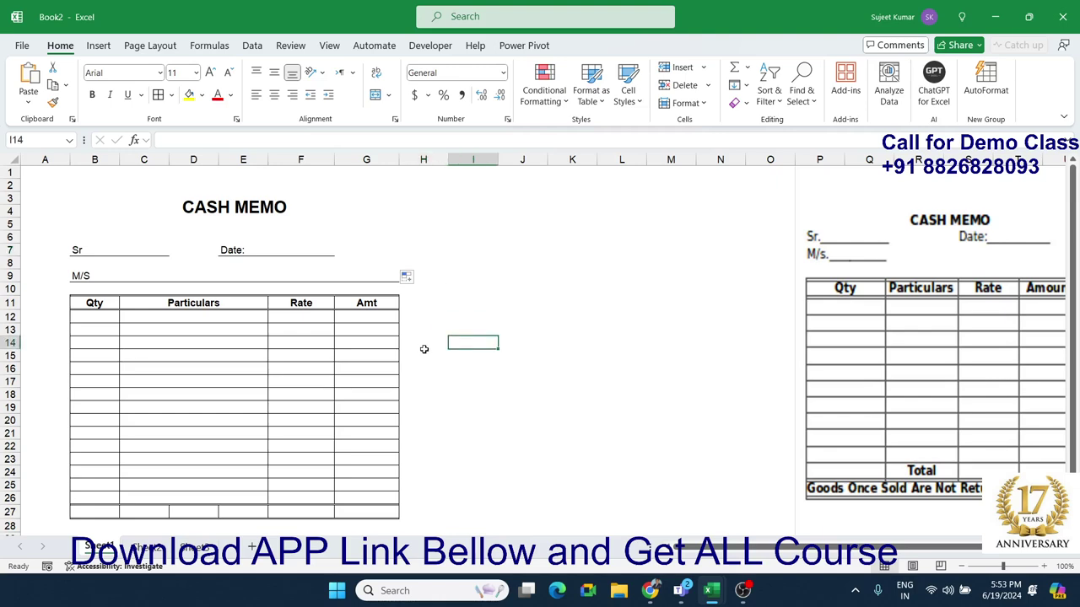
{"action": "left_click", "coordinate": [270, 304]}
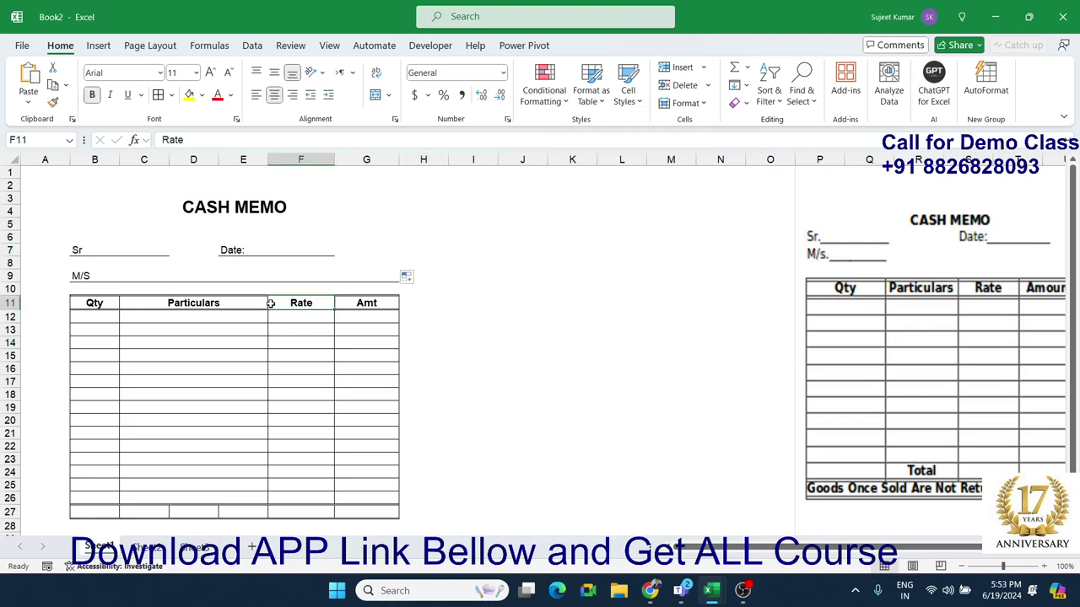
{"action": "left_click_drag", "start_coordinate": [268, 158], "coordinate": [165, 161]}
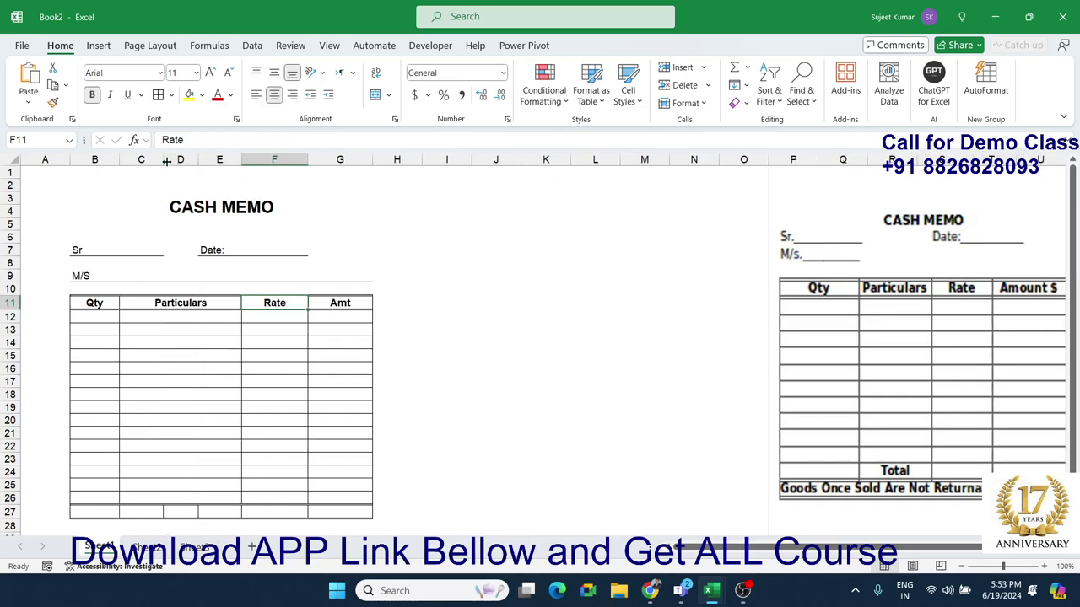
Enter 'Total' in the Particulars cell C26.
{"action": "left_click", "coordinate": [196, 330]}
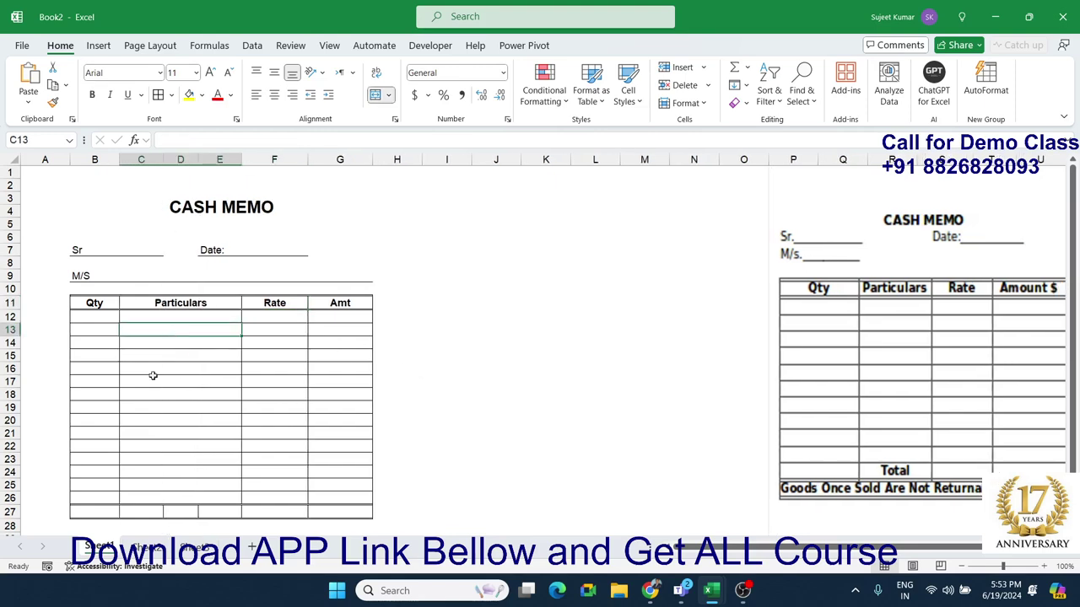
{"action": "left_click", "coordinate": [151, 369]}
{"action": "left_click", "coordinate": [102, 340]}
{"action": "scroll", "coordinate": [225, 429], "scroll_direction": "down", "scroll_amount": 3}
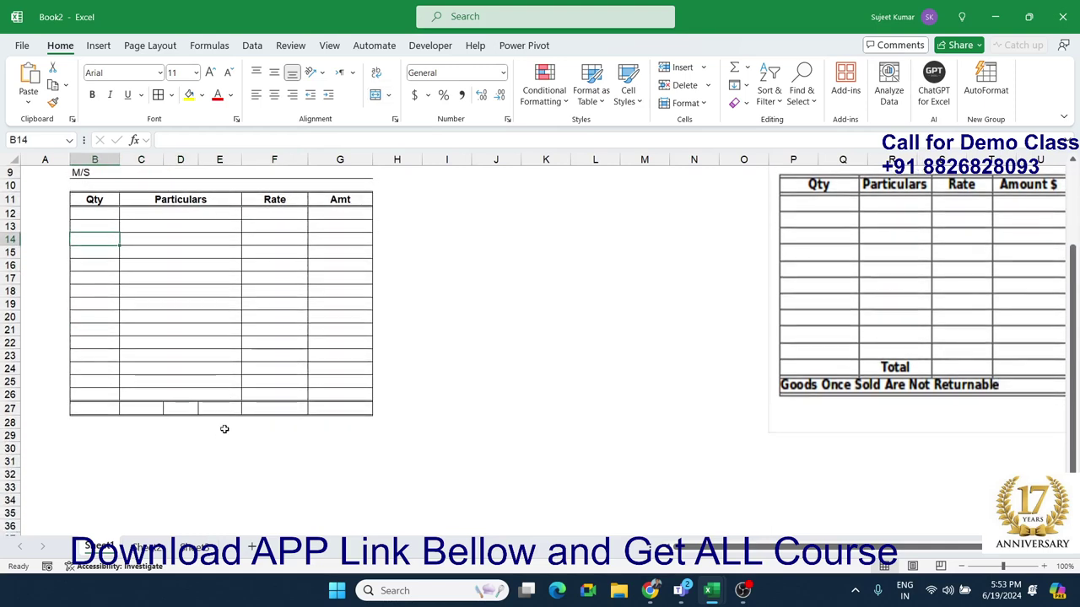
{"action": "type", "text": "Total"}
{"action": "key", "text": "Return"}
Make the Total label right-aligned, bold and 14-point.
{"action": "left_click", "coordinate": [153, 389]}
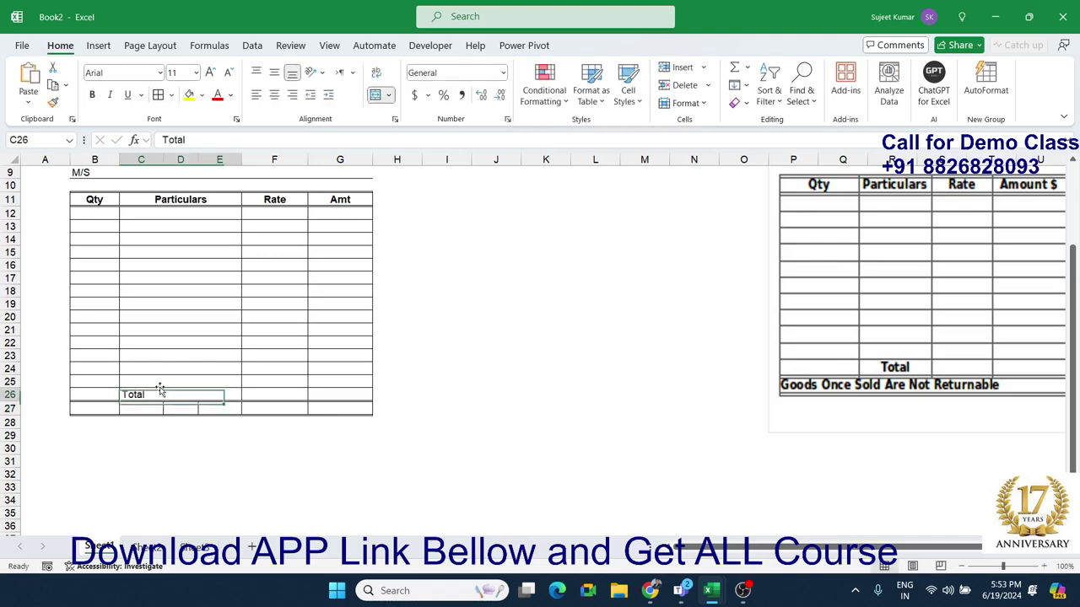
{"action": "left_click", "coordinate": [293, 95]}
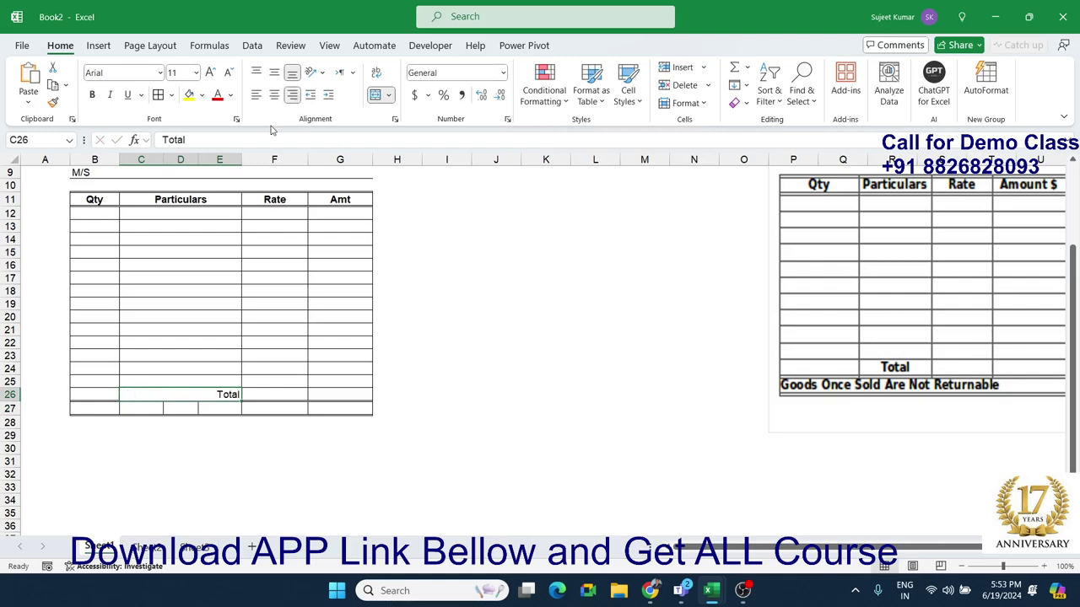
{"action": "left_click", "coordinate": [210, 72]}
{"action": "left_click", "coordinate": [210, 72]}
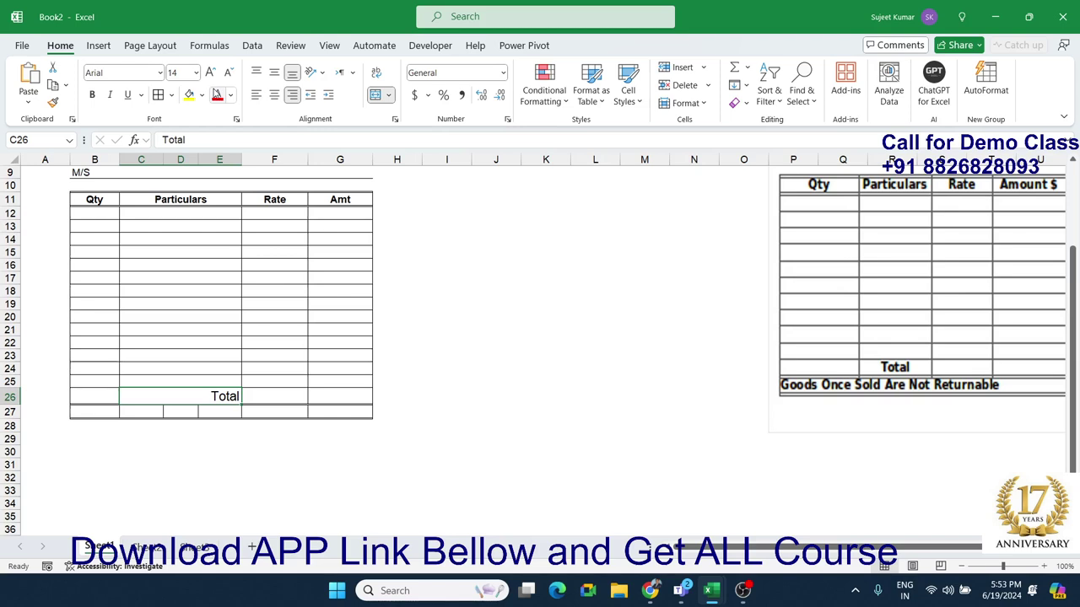
{"action": "left_click", "coordinate": [92, 95]}
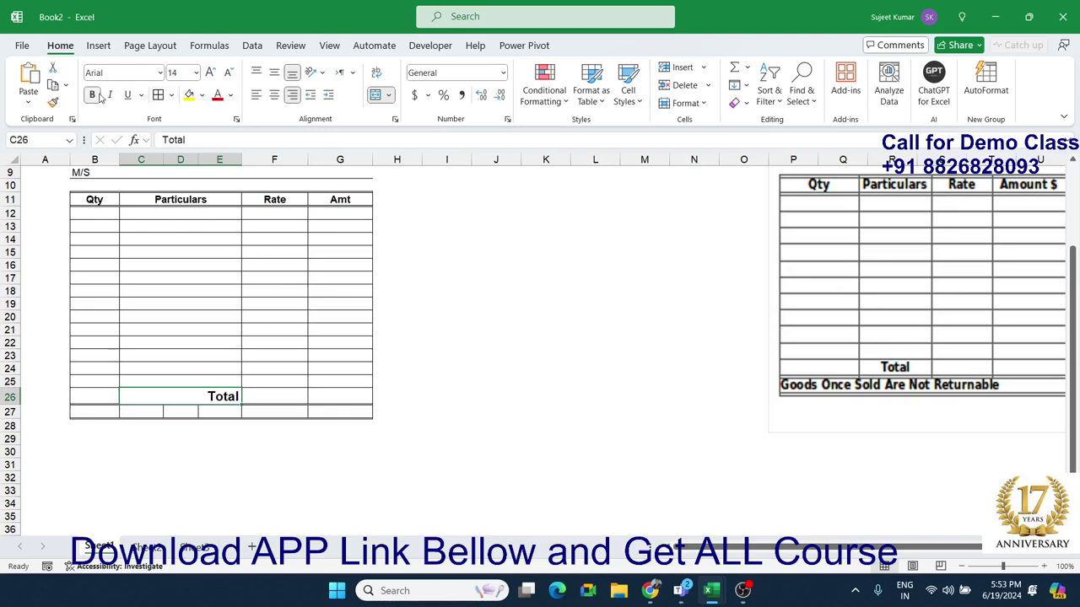
{"action": "left_click_drag", "start_coordinate": [103, 411], "coordinate": [330, 410]}
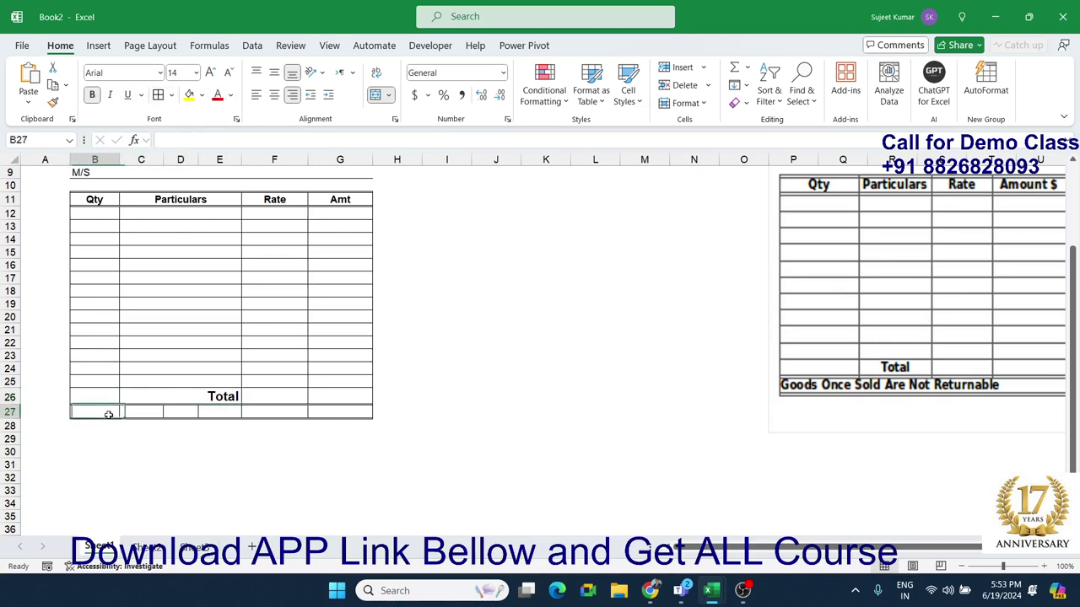
Merge B27:G27 and enter 'Goods once Sold are not Returnable' in bold, enlarged, left-aligned text.
{"action": "left_click", "coordinate": [375, 95]}
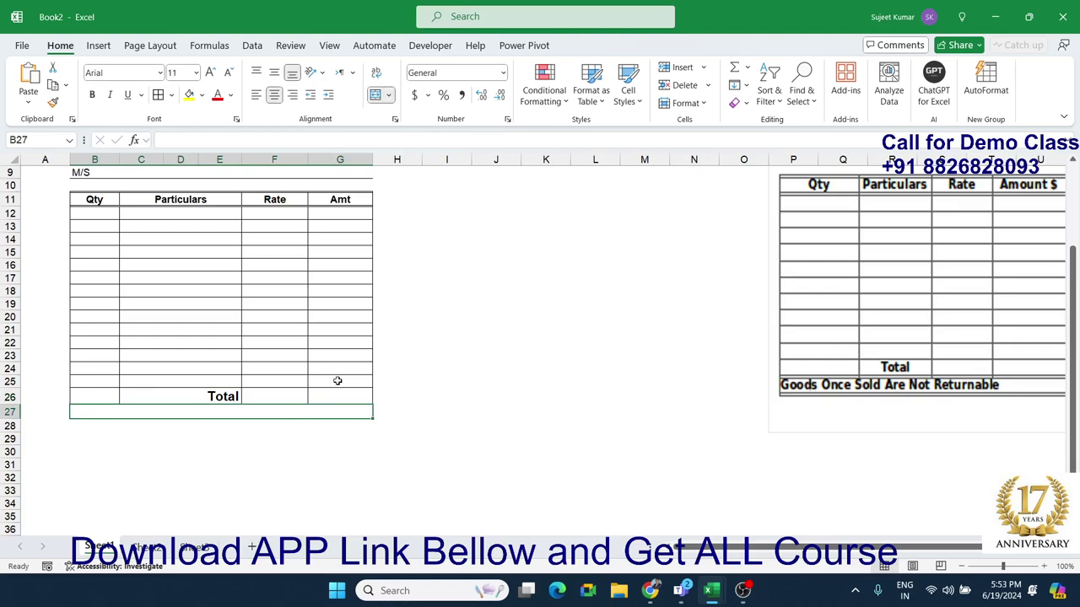
{"action": "type", "text": "Goo"}
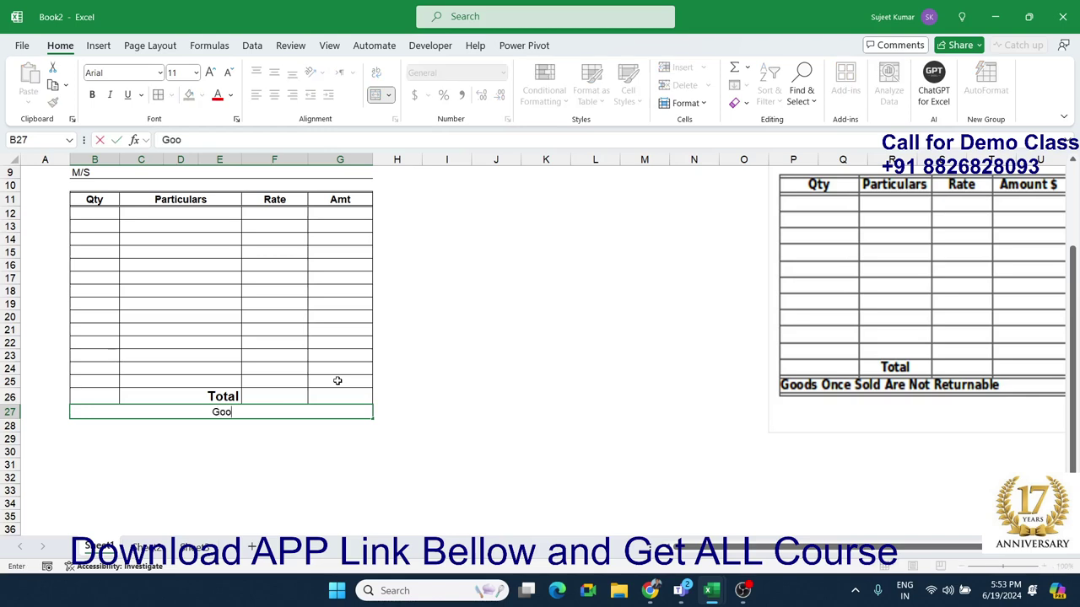
{"action": "type", "text": "ds"}
{"action": "type", "text": " once"}
{"action": "type", "text": " Sold "}
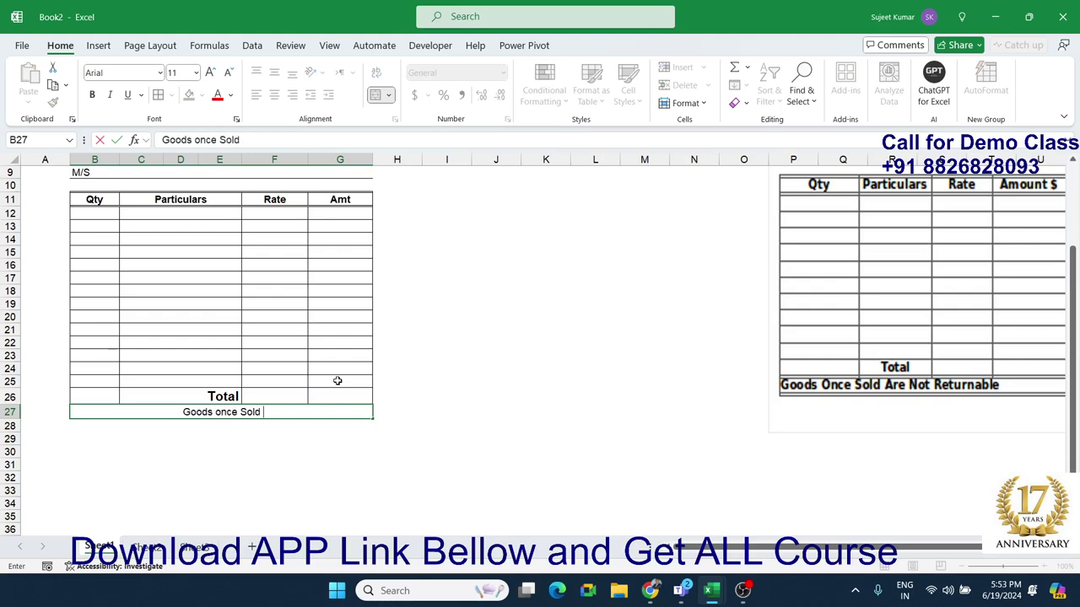
{"action": "type", "text": "are no"}
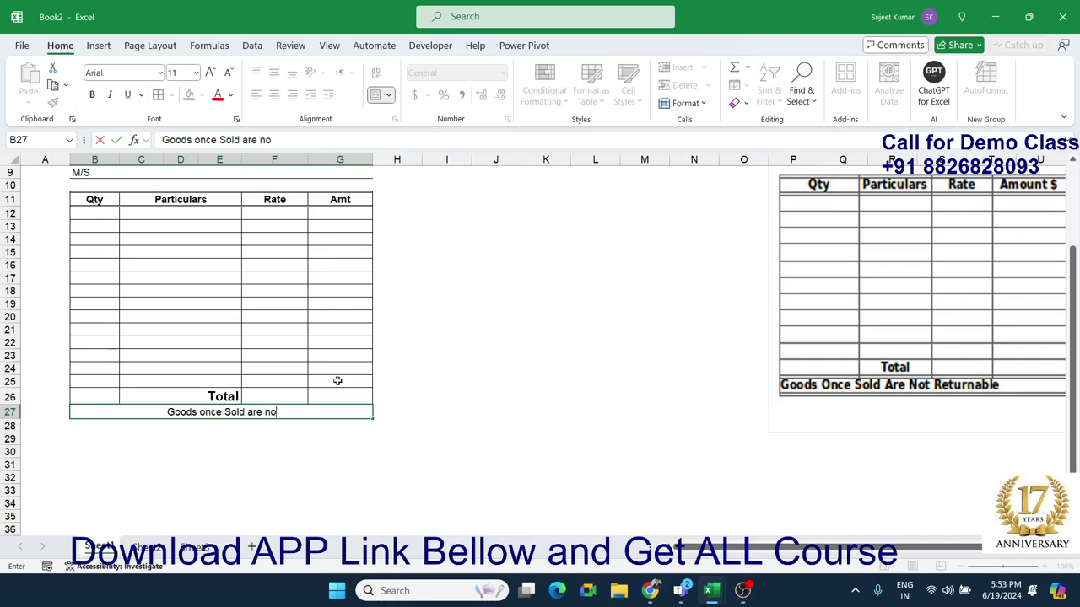
{"action": "type", "text": "t re"}
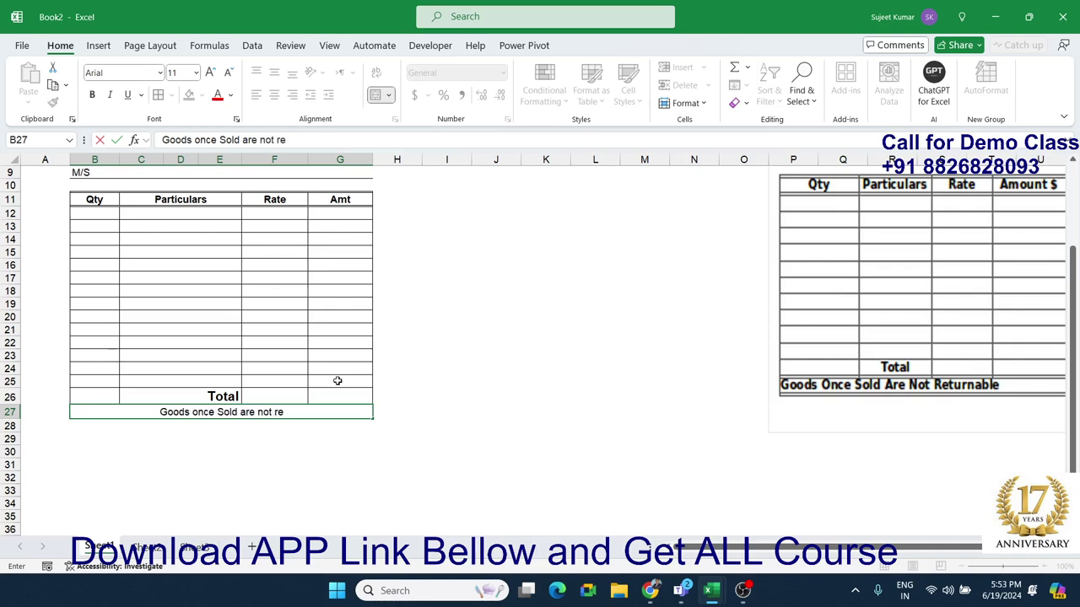
{"action": "key", "text": "BackSpace"}
{"action": "key", "text": "BackSpace"}
{"action": "type", "text": "Re"}
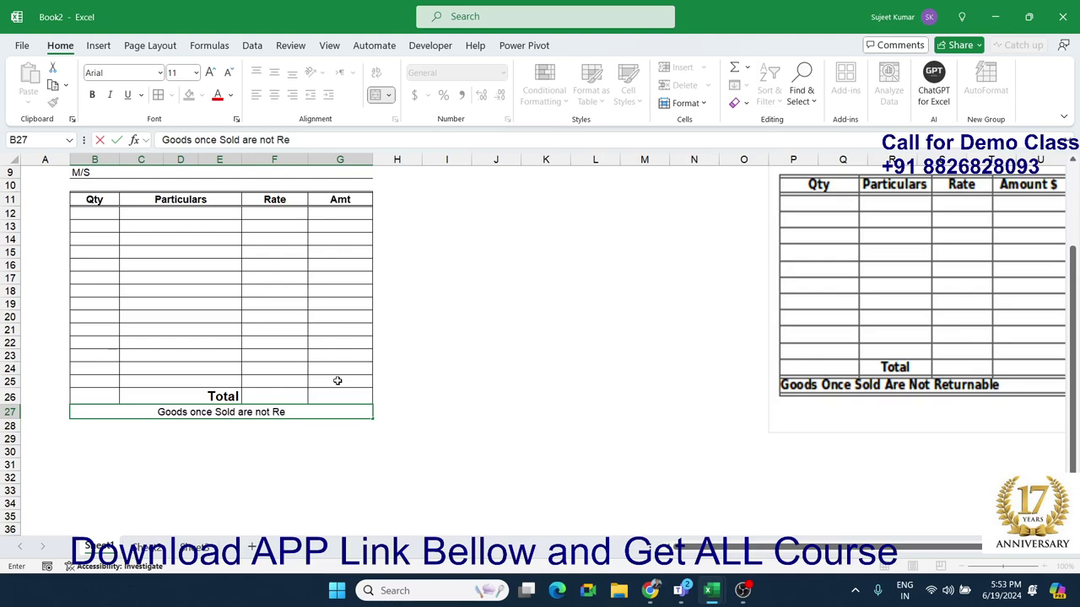
{"action": "type", "text": "tu"}
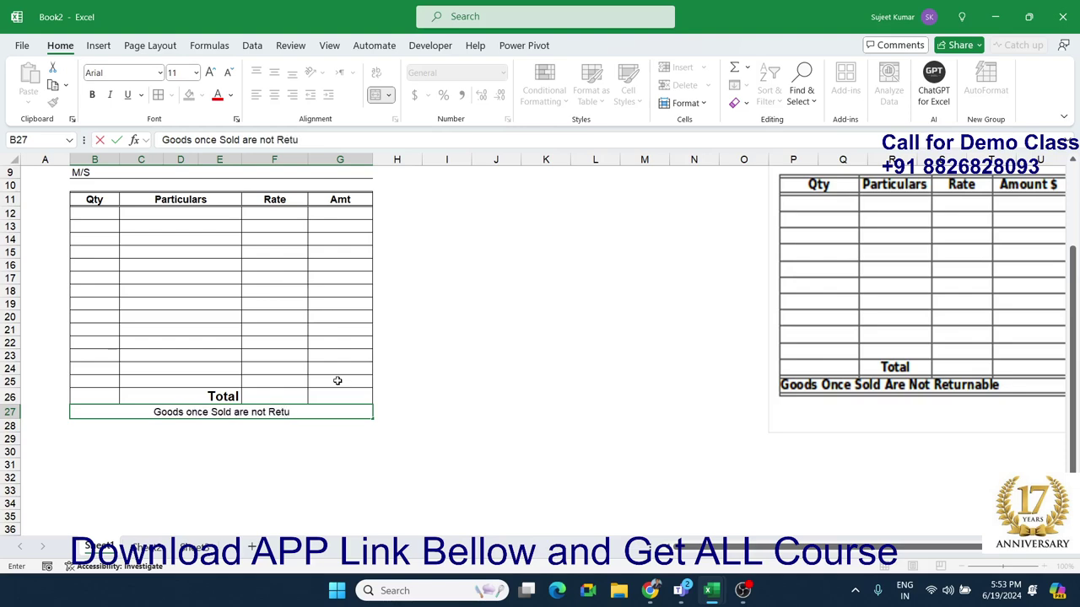
{"action": "type", "text": "rna"}
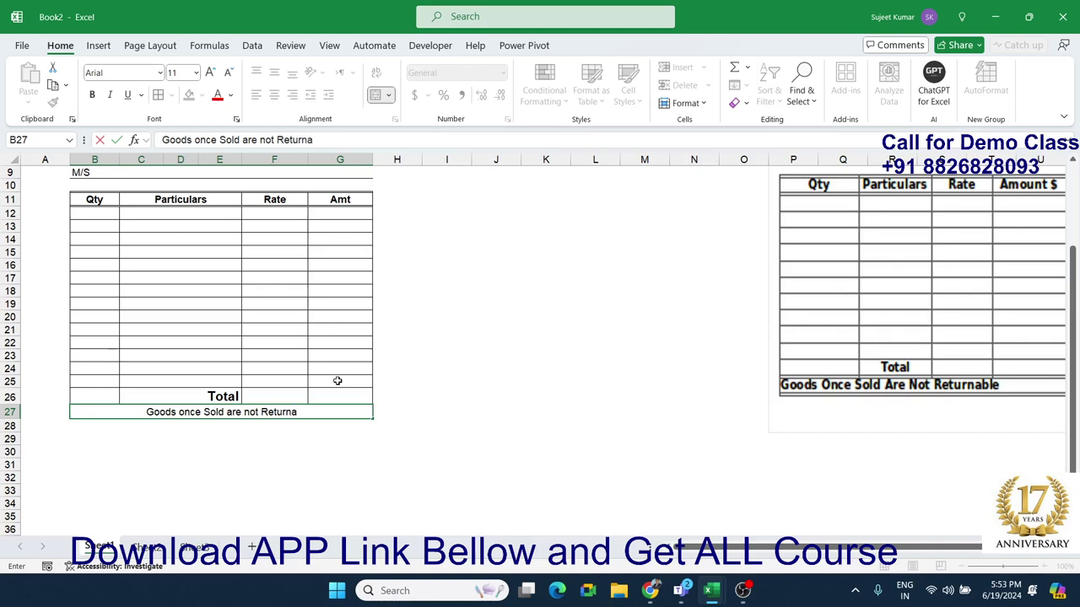
{"action": "type", "text": "ble"}
{"action": "key", "text": "Return"}
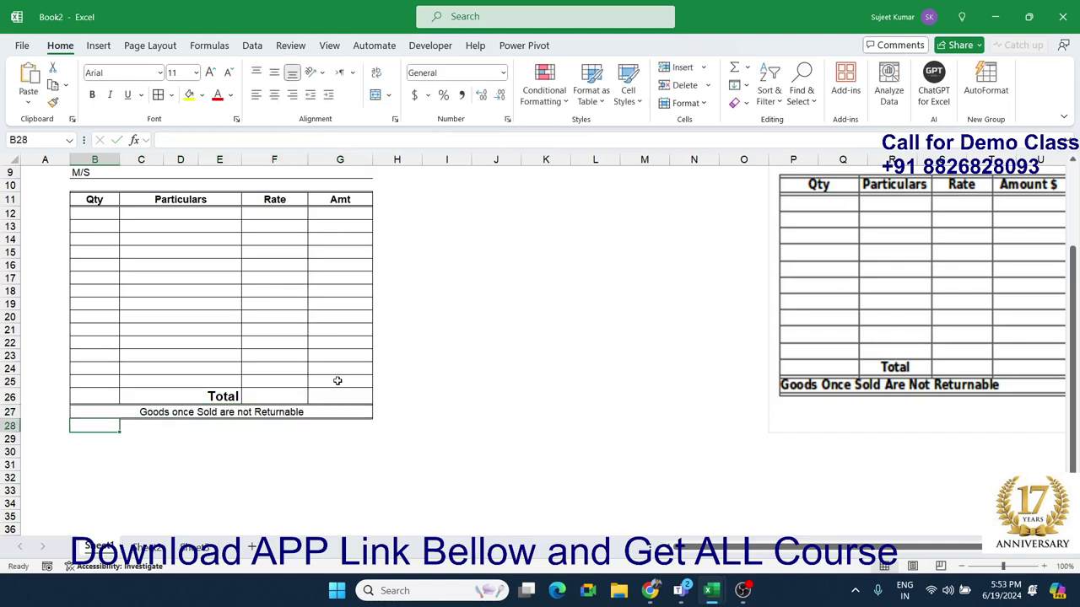
{"action": "key", "text": "Up"}
{"action": "key", "text": "ctrl+b"}
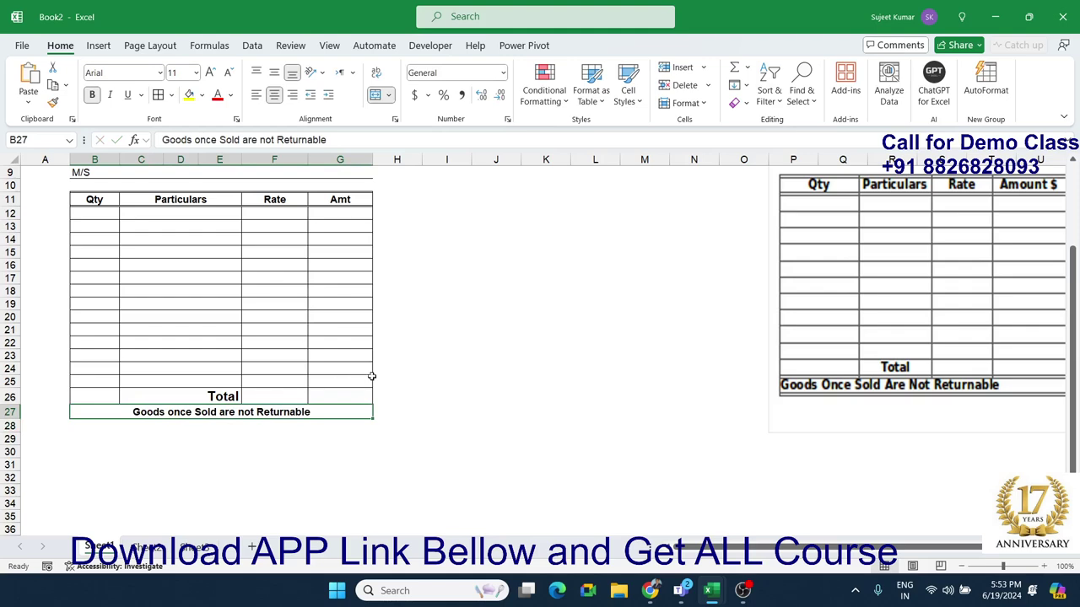
{"action": "left_click", "coordinate": [211, 71]}
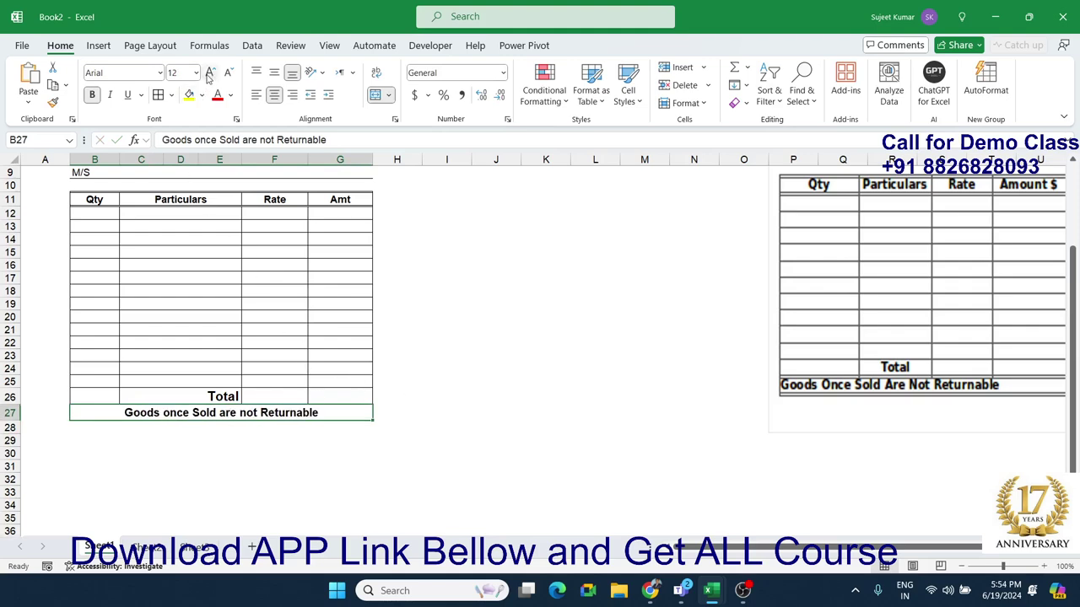
{"action": "left_click", "coordinate": [210, 72]}
{"action": "left_click", "coordinate": [255, 94]}
{"action": "left_click", "coordinate": [270, 507]}
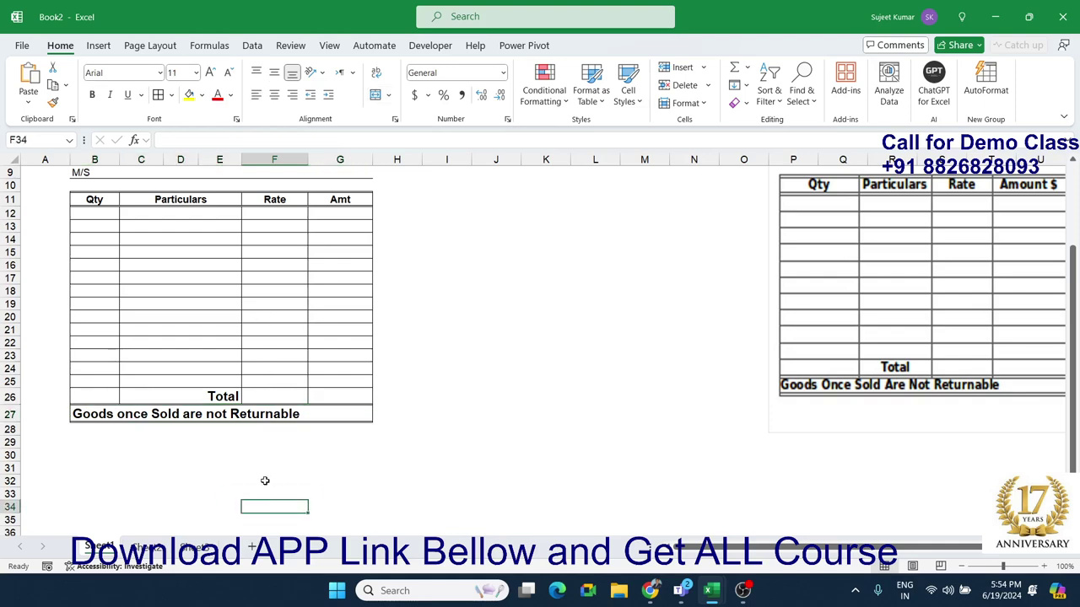
{"action": "left_click", "coordinate": [274, 466]}
{"action": "scroll", "coordinate": [271, 440], "scroll_direction": "up", "scroll_amount": 3}
{"action": "scroll", "coordinate": [271, 439], "scroll_direction": "down", "scroll_amount": 1}
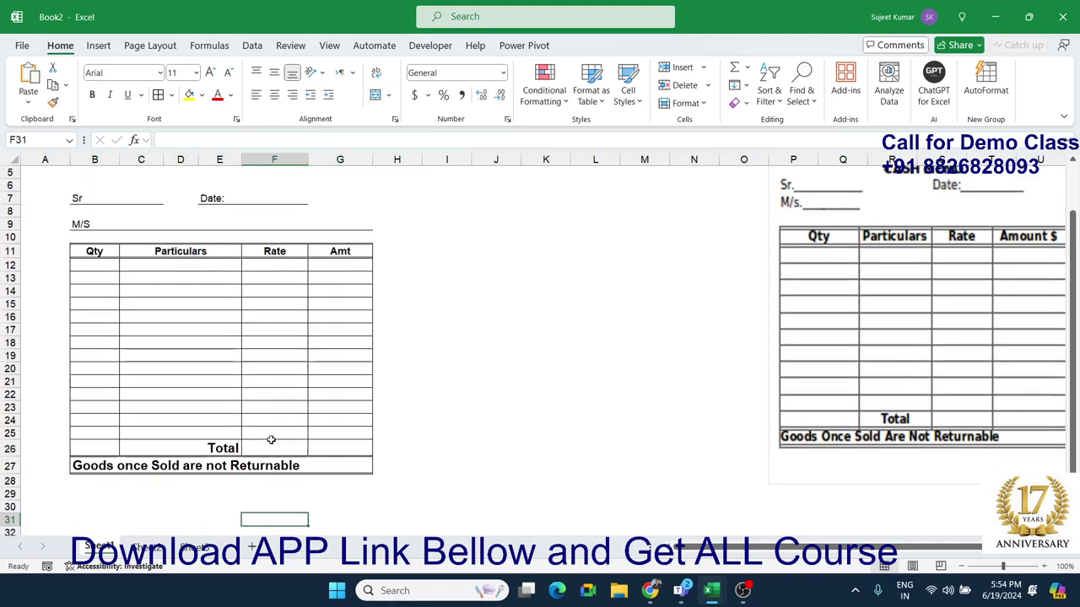
{"action": "scroll", "coordinate": [271, 439], "scroll_direction": "up", "scroll_amount": 1}
{"action": "scroll", "coordinate": [271, 440], "scroll_direction": "down", "scroll_amount": 1}
{"action": "scroll", "coordinate": [270, 436], "scroll_direction": "up", "scroll_amount": 1}
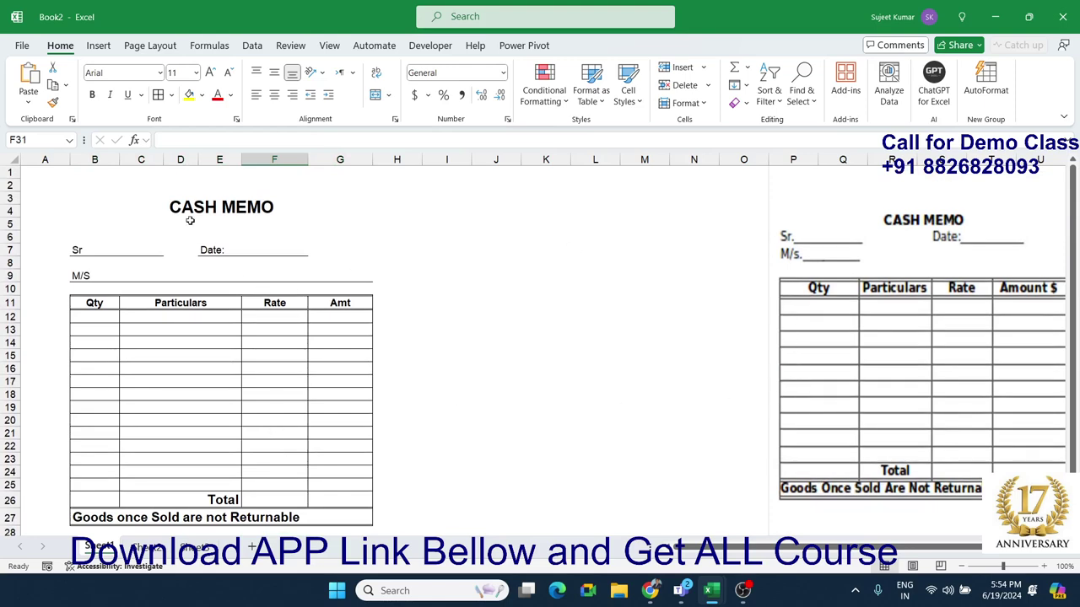
{"action": "left_click_drag", "start_coordinate": [93, 180], "coordinate": [84, 380]}
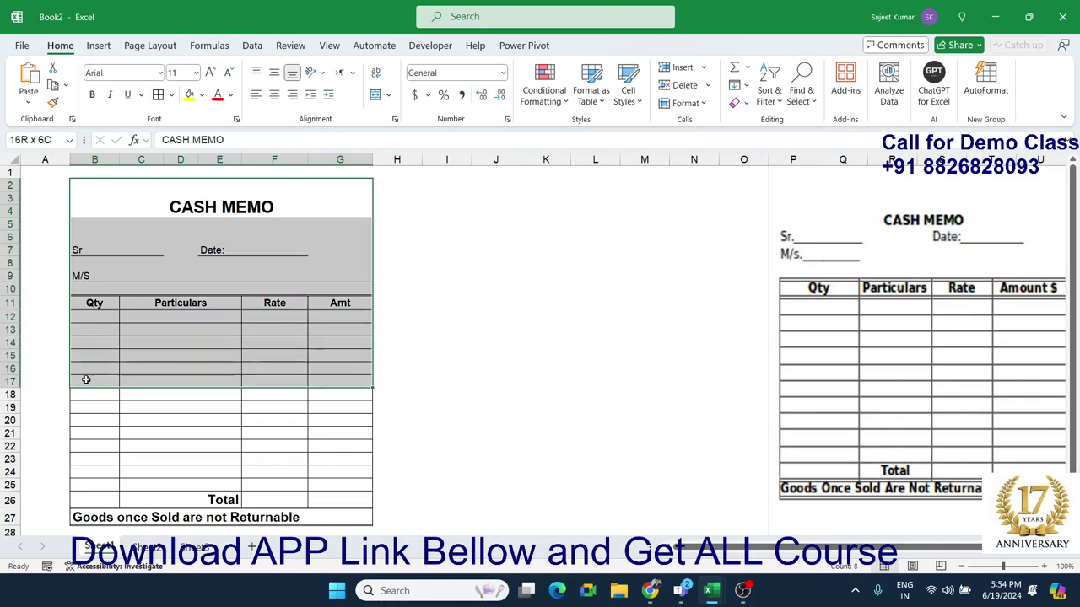
{"action": "left_click", "coordinate": [44, 182]}
{"action": "left_click_drag", "start_coordinate": [91, 183], "coordinate": [97, 519]}
{"action": "left_click", "coordinate": [448, 399]}
{"action": "scroll", "coordinate": [450, 369], "scroll_direction": "up", "scroll_amount": 1}
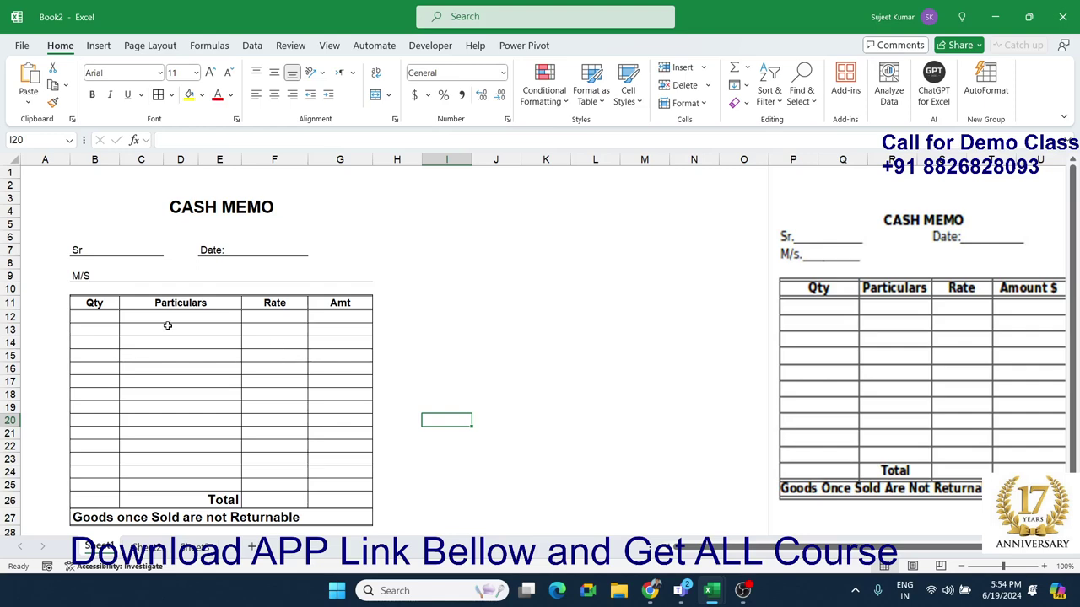
Enter Qty 1 in B12 and Rate 500 in F12 on the first memo line.
{"action": "left_click", "coordinate": [95, 317]}
{"action": "type", "text": "1"}
{"action": "key", "text": "Tab"}
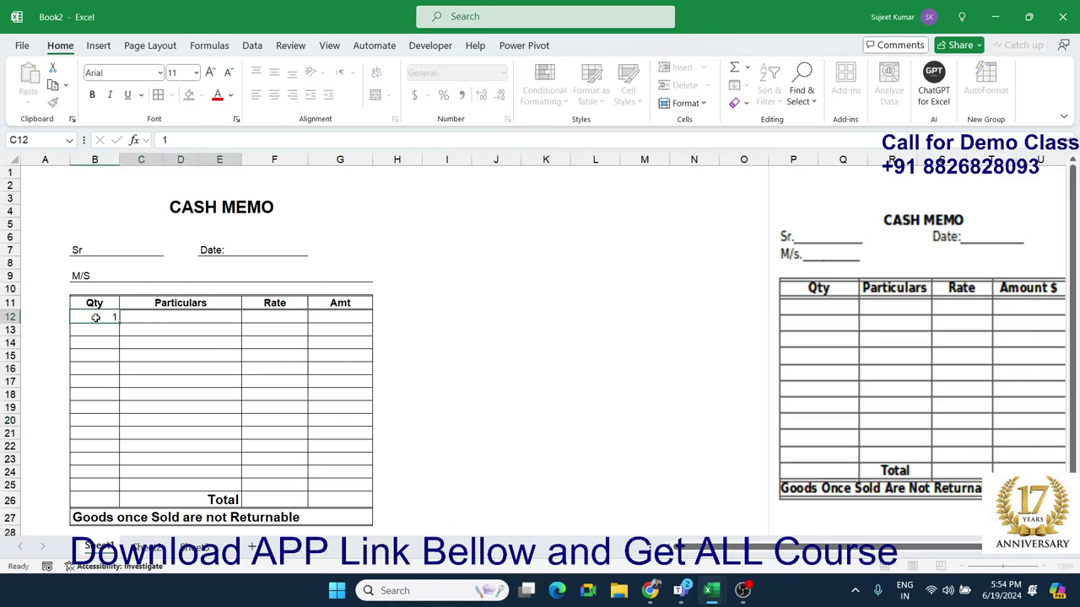
{"action": "key", "text": "Tab"}
{"action": "key", "text": "Tab"}
{"action": "key", "text": "Left"}
{"action": "type", "text": "5"}
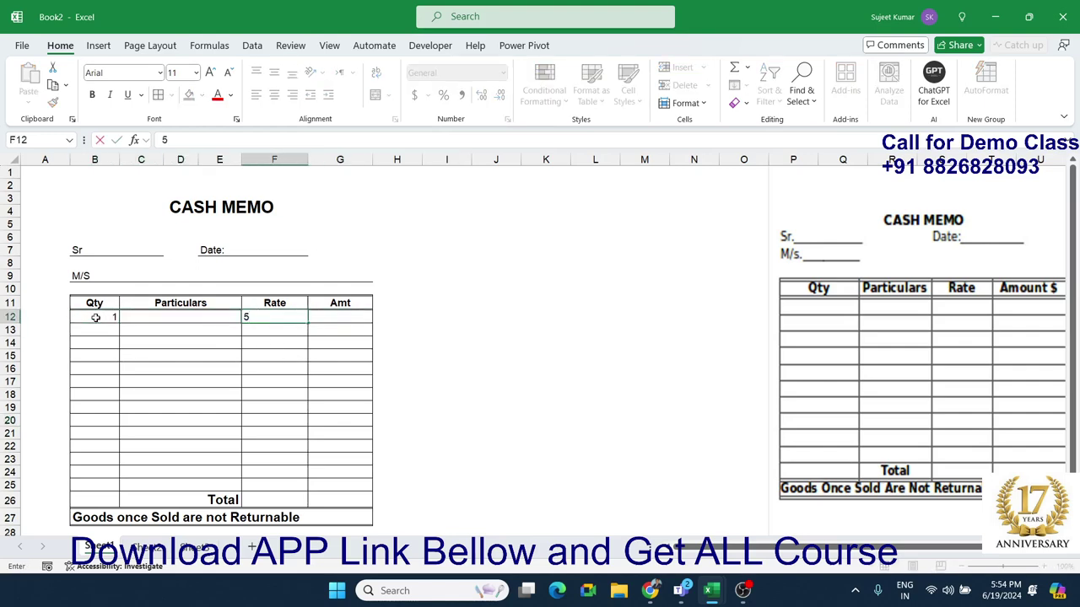
{"action": "type", "text": "00"}
{"action": "key", "text": "Tab"}
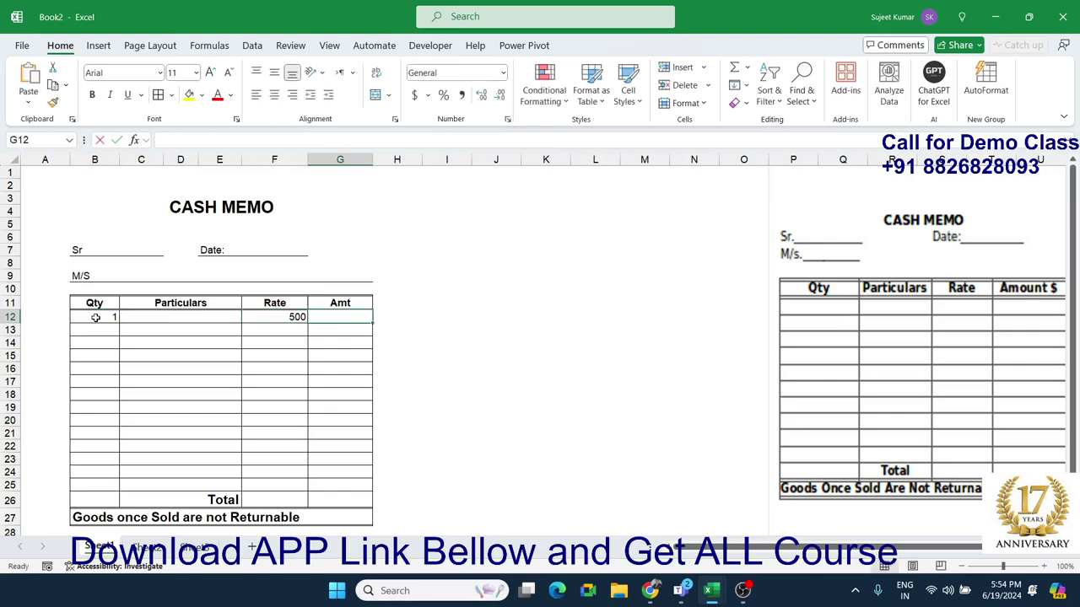
Compute the Amt in G12 with the formula =B12*F12.
{"action": "type", "text": "="}
{"action": "left_click", "coordinate": [91, 321]}
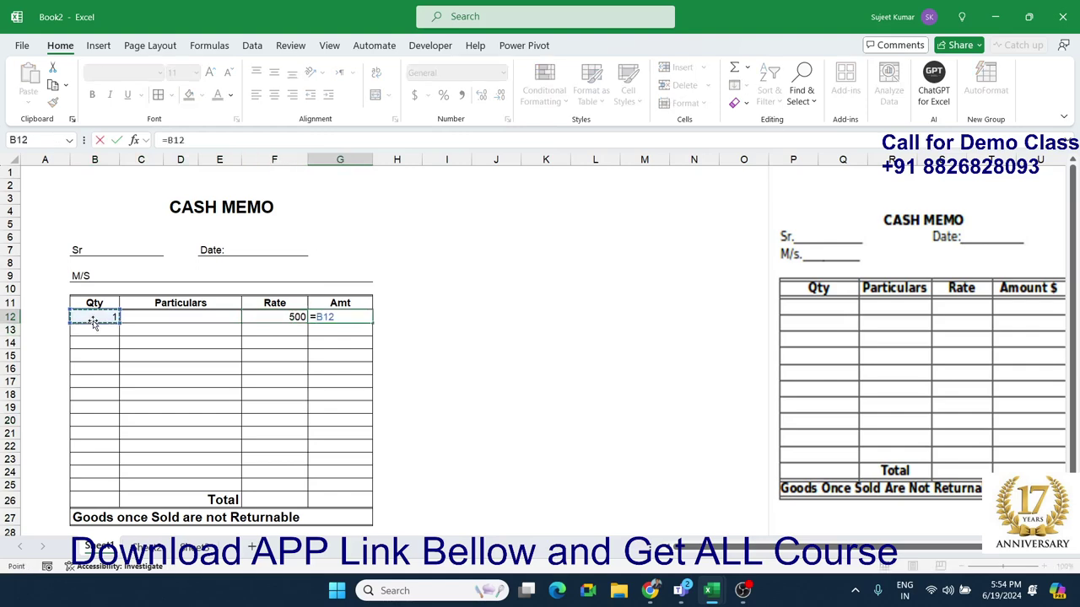
{"action": "type", "text": "*"}
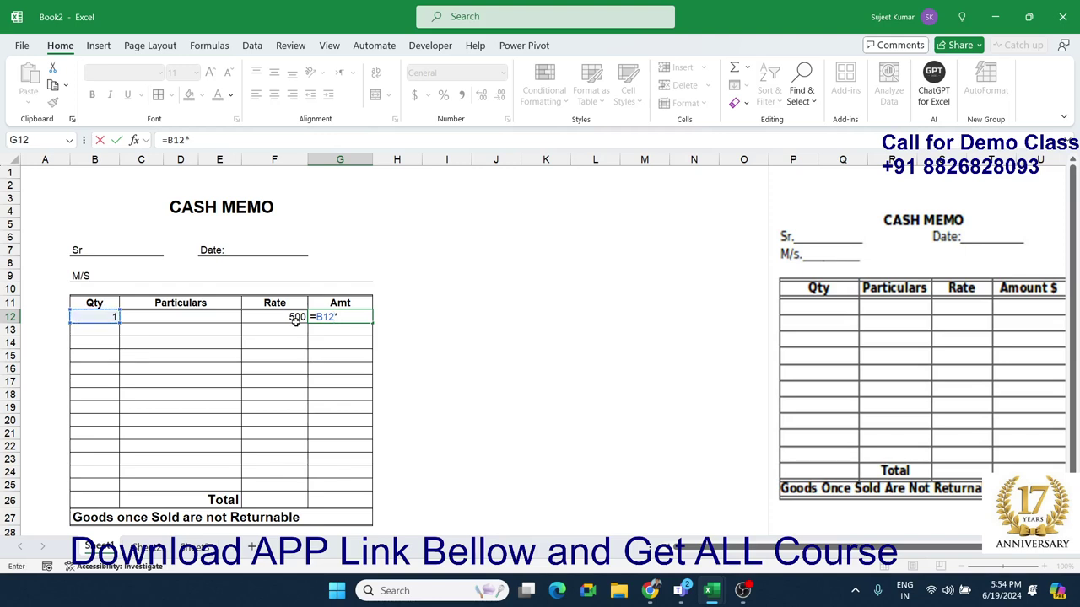
{"action": "left_click", "coordinate": [295, 318]}
{"action": "key", "text": "Return"}
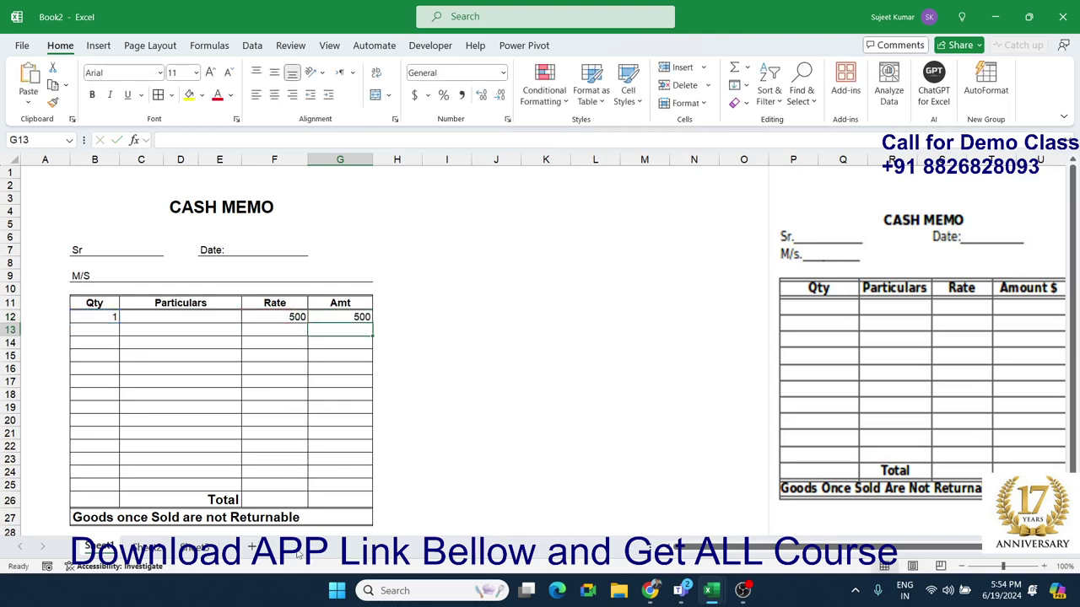
Total the Amt column in G26 with a SUM formula.
{"action": "left_click", "coordinate": [331, 494]}
{"action": "type", "text": "="}
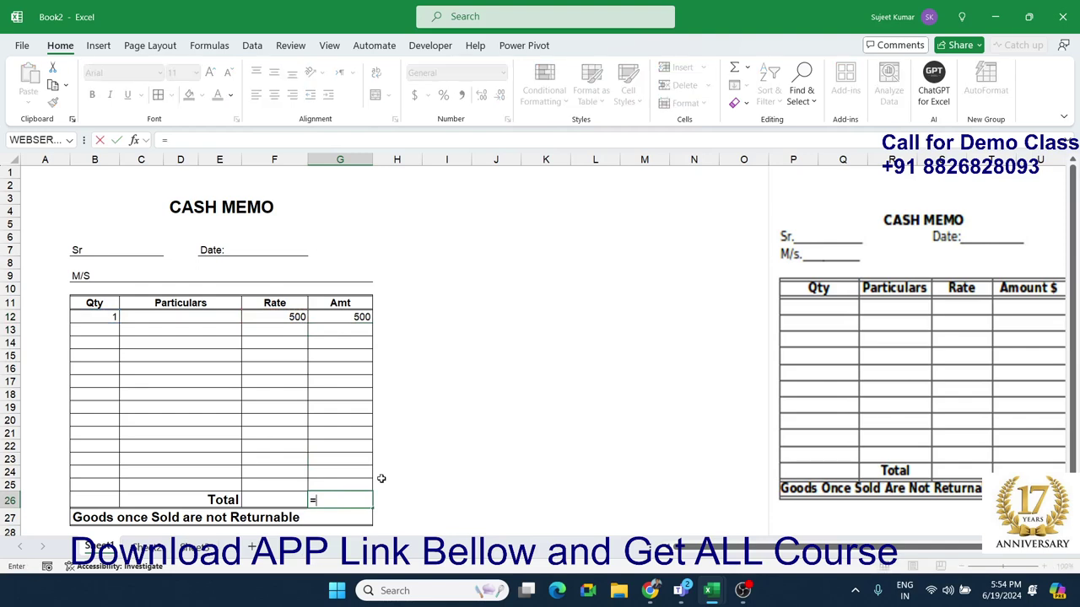
{"action": "type", "text": "su"}
{"action": "double_click", "coordinate": [381, 484]}
{"action": "key", "text": "Up"}
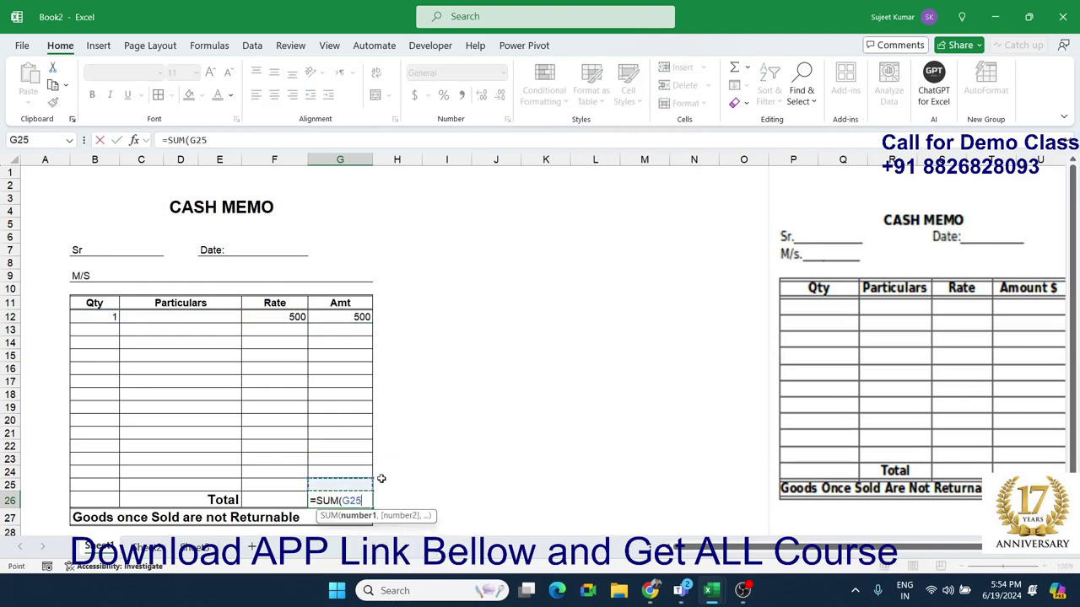
{"action": "key", "text": "shift+Up"}
{"action": "key", "text": "shift+Up"}
{"action": "key", "text": "shift+Up"}
{"action": "key", "text": "shift+Up"}
{"action": "key", "text": "shift+Up"}
{"action": "key", "text": "shift+Up"}
{"action": "key", "text": "shift+Up"}
{"action": "key", "text": "shift+Up"}
{"action": "key", "text": "shift+Up"}
{"action": "key", "text": "shift+Up"}
{"action": "key", "text": "shift+Up"}
{"action": "key", "text": "shift+Up"}
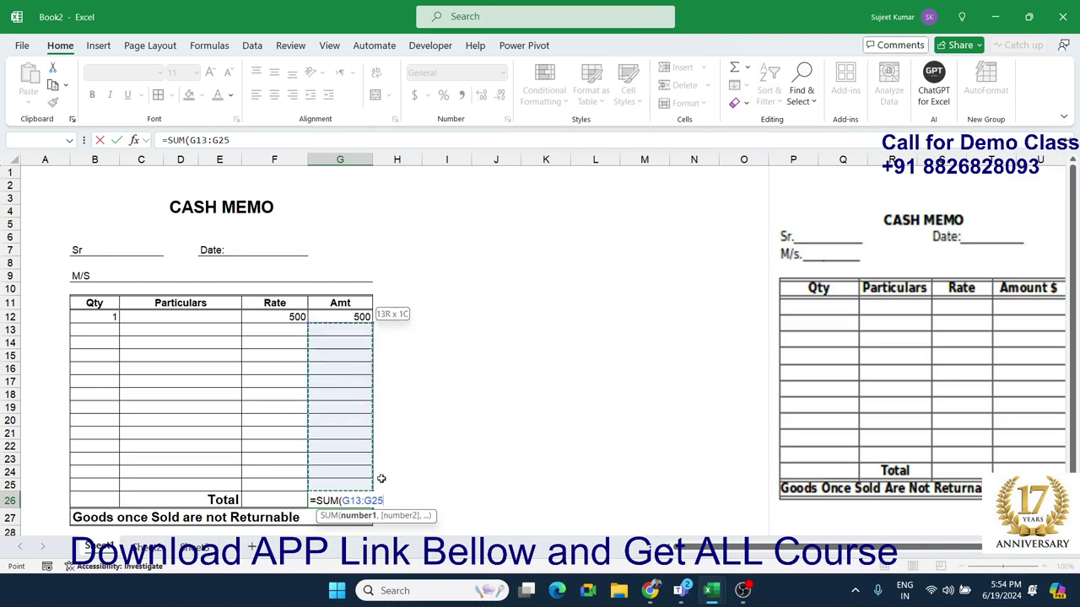
{"action": "key", "text": "Return"}
{"action": "key", "text": "Up"}
{"action": "key", "text": "Right"}
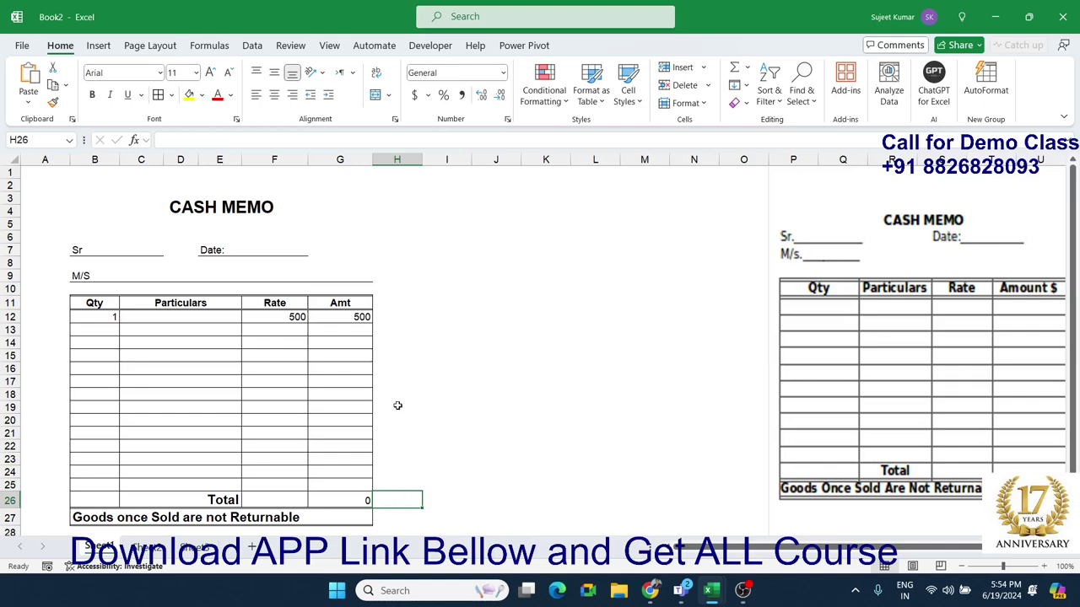
{"action": "left_click", "coordinate": [337, 381]}
Pick Medical office startup expenses from the File > New gallery and create the workbook.
{"action": "left_click", "coordinate": [22, 48]}
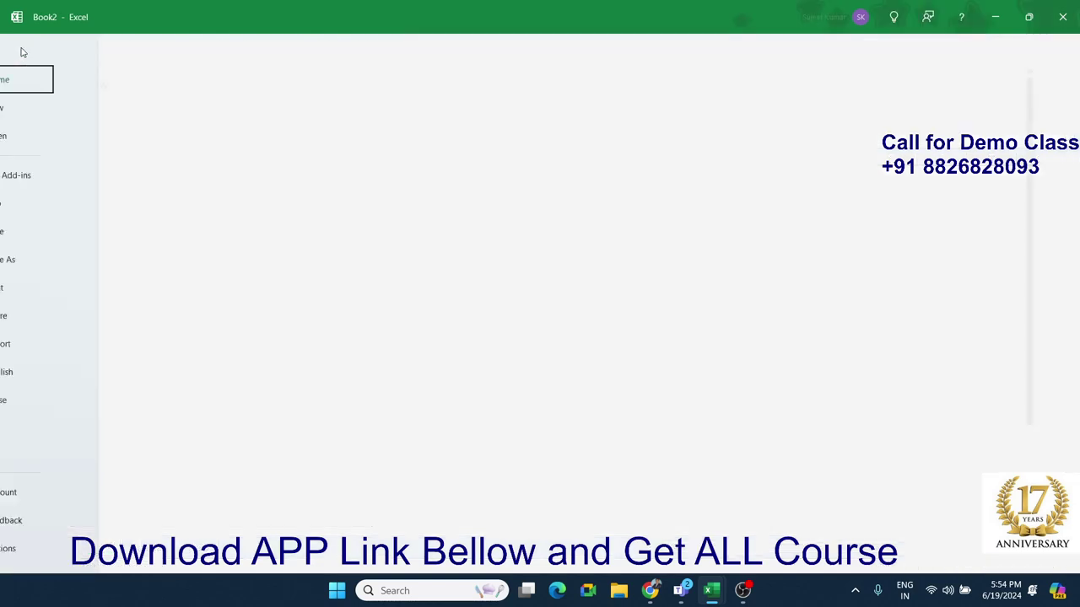
{"action": "left_click", "coordinate": [51, 108]}
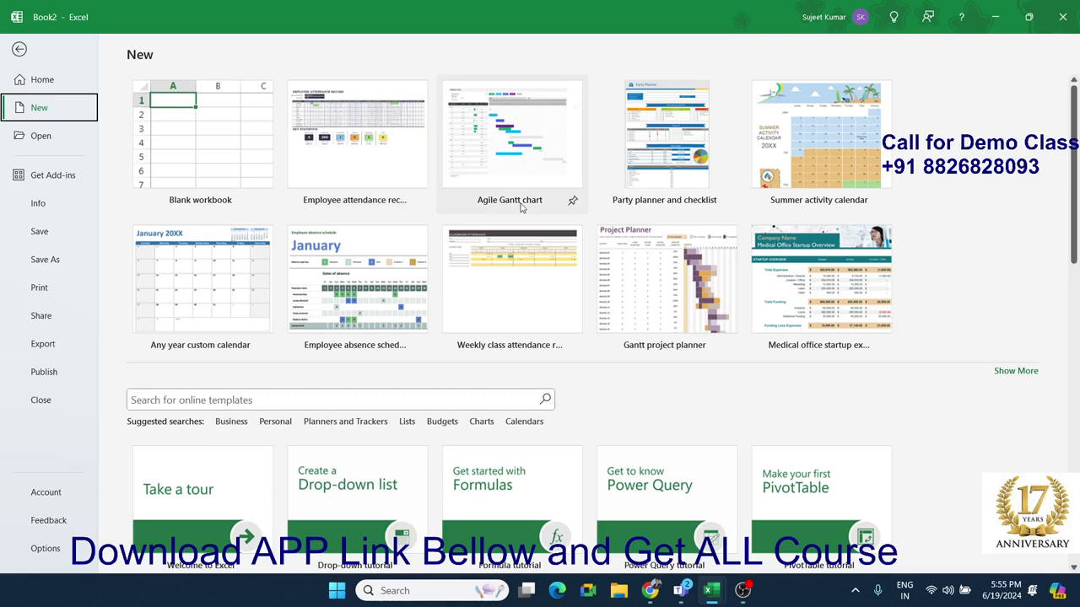
{"action": "scroll", "coordinate": [878, 395], "scroll_direction": "down", "scroll_amount": 2}
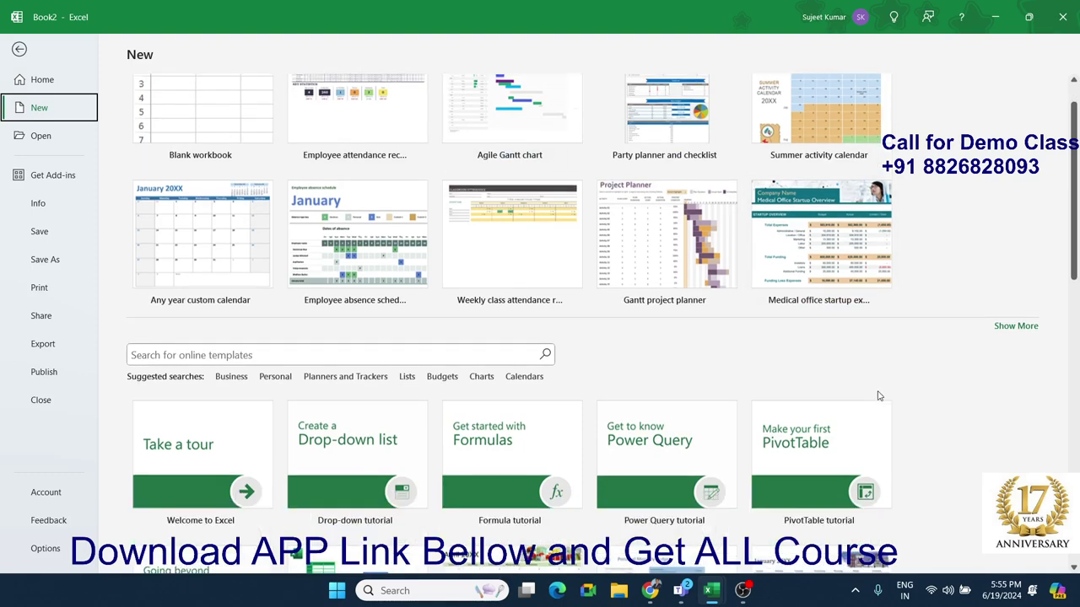
{"action": "scroll", "coordinate": [877, 395], "scroll_direction": "down", "scroll_amount": 2}
{"action": "left_click", "coordinate": [827, 220]}
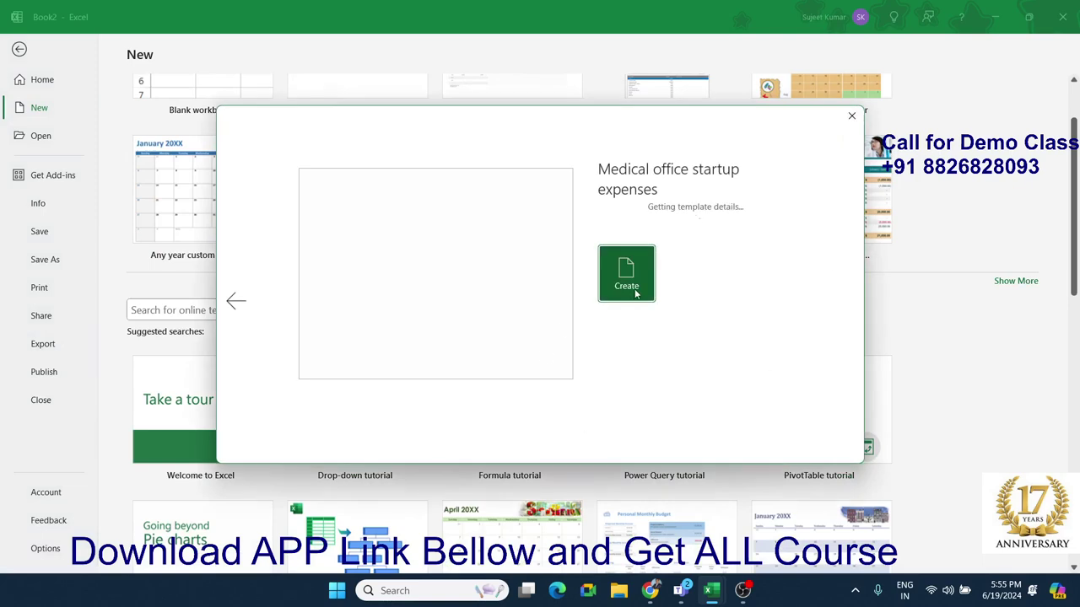
{"action": "left_click", "coordinate": [627, 360]}
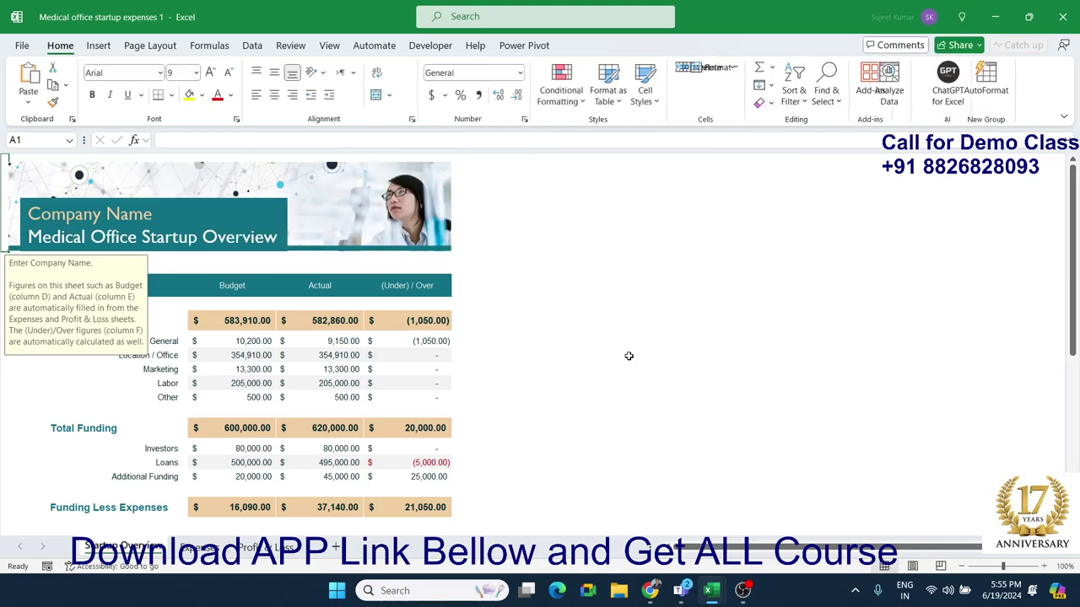
Close the medical office startup workbook, discarding changes with Don't Save.
{"action": "left_click", "coordinate": [241, 398]}
{"action": "left_click", "coordinate": [694, 342]}
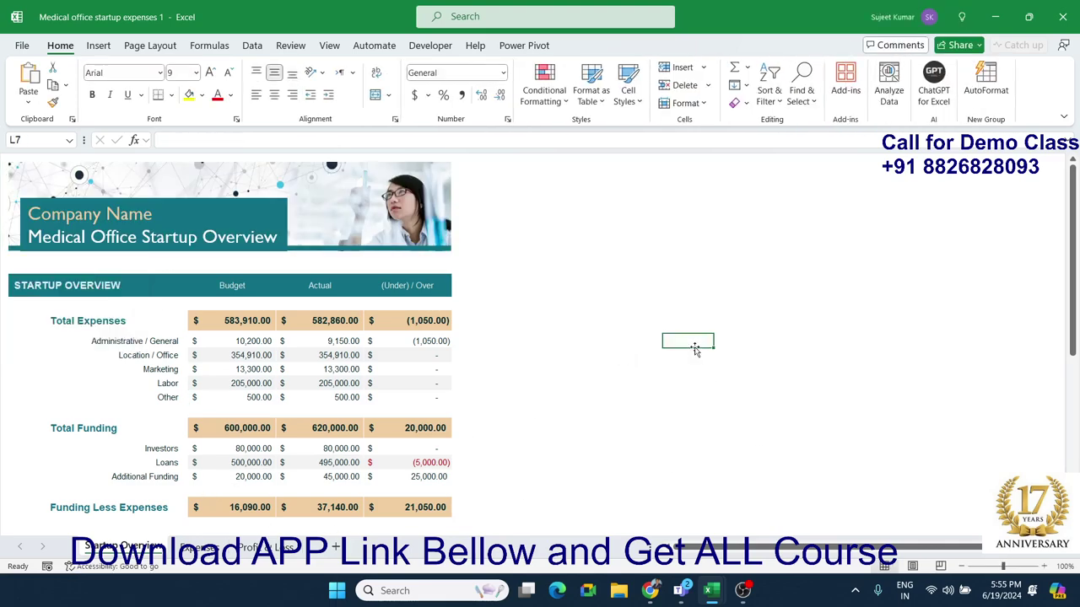
{"action": "scroll", "coordinate": [562, 353], "scroll_direction": "down", "scroll_amount": 8}
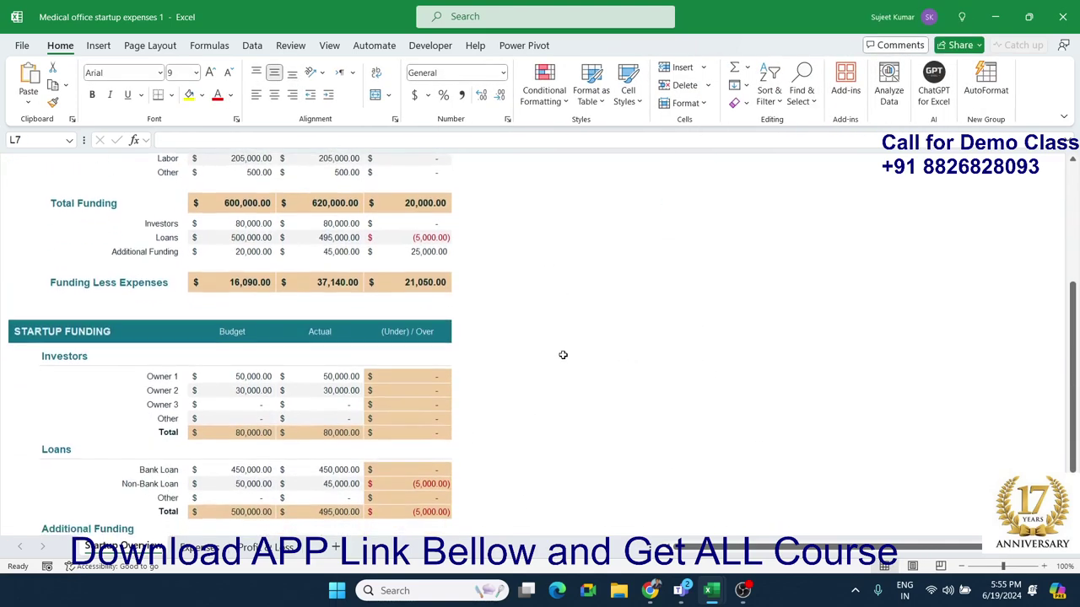
{"action": "scroll", "coordinate": [562, 351], "scroll_direction": "down", "scroll_amount": 4}
{"action": "scroll", "coordinate": [582, 333], "scroll_direction": "up", "scroll_amount": 7}
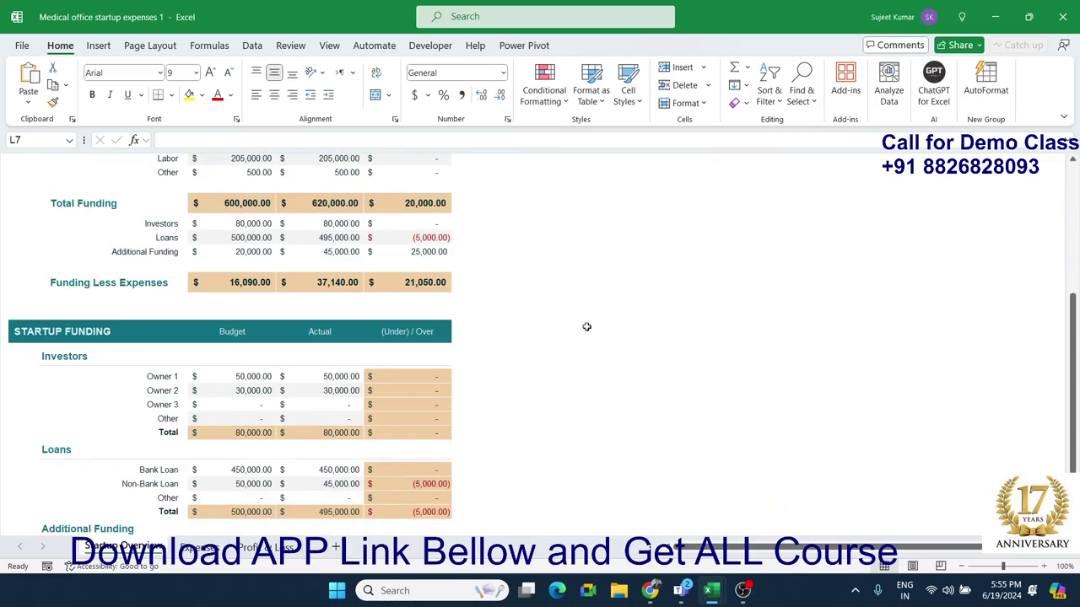
{"action": "left_click", "coordinate": [1065, 22]}
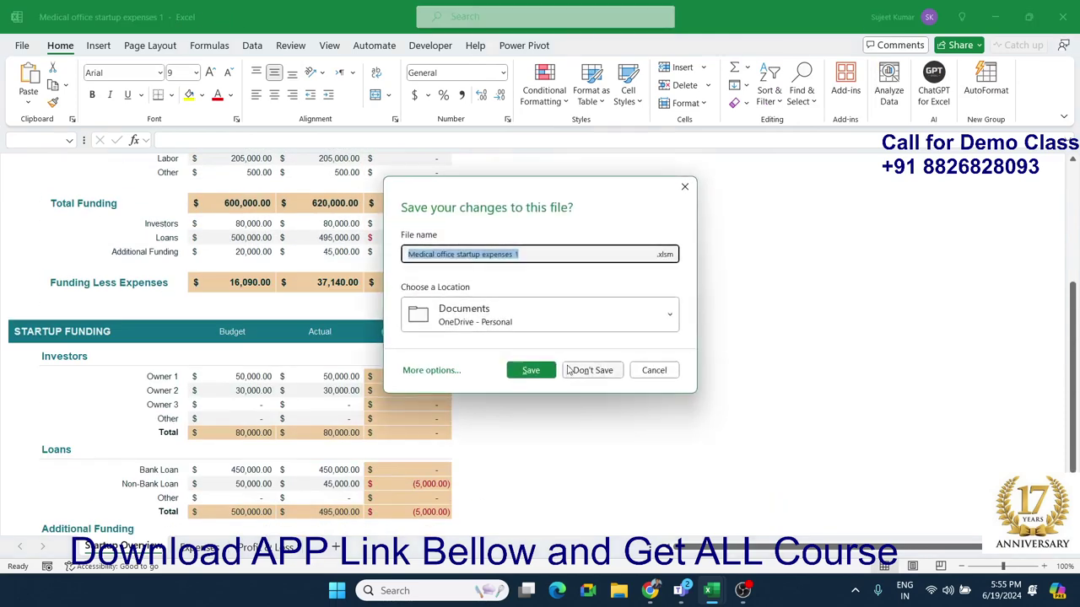
{"action": "left_click", "coordinate": [590, 368]}
Create a new workbook from the Employee attendance record template.
{"action": "left_click", "coordinate": [23, 47]}
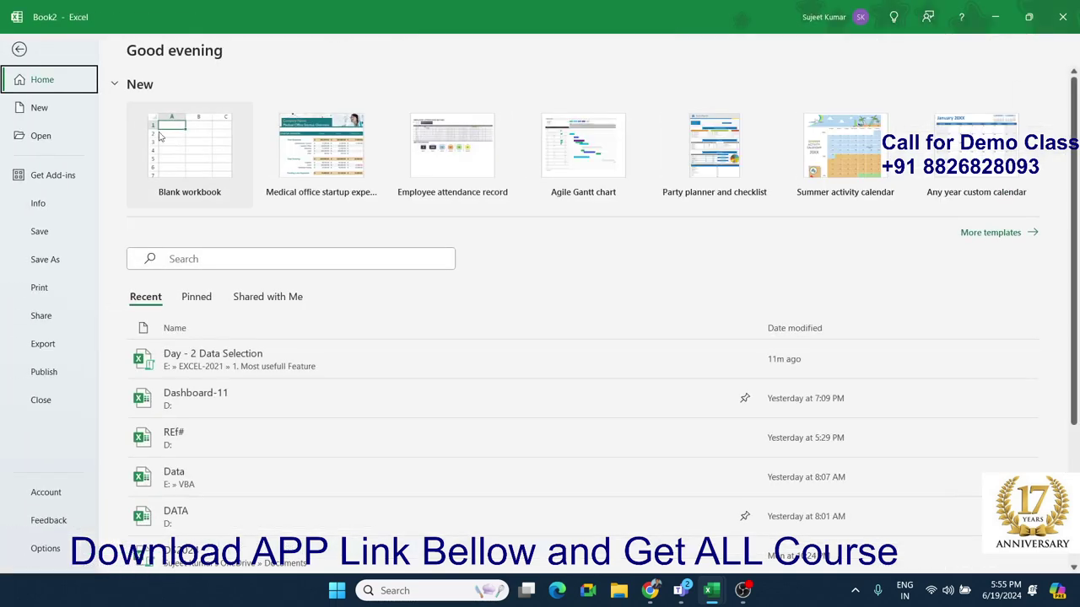
{"action": "left_click", "coordinate": [461, 176]}
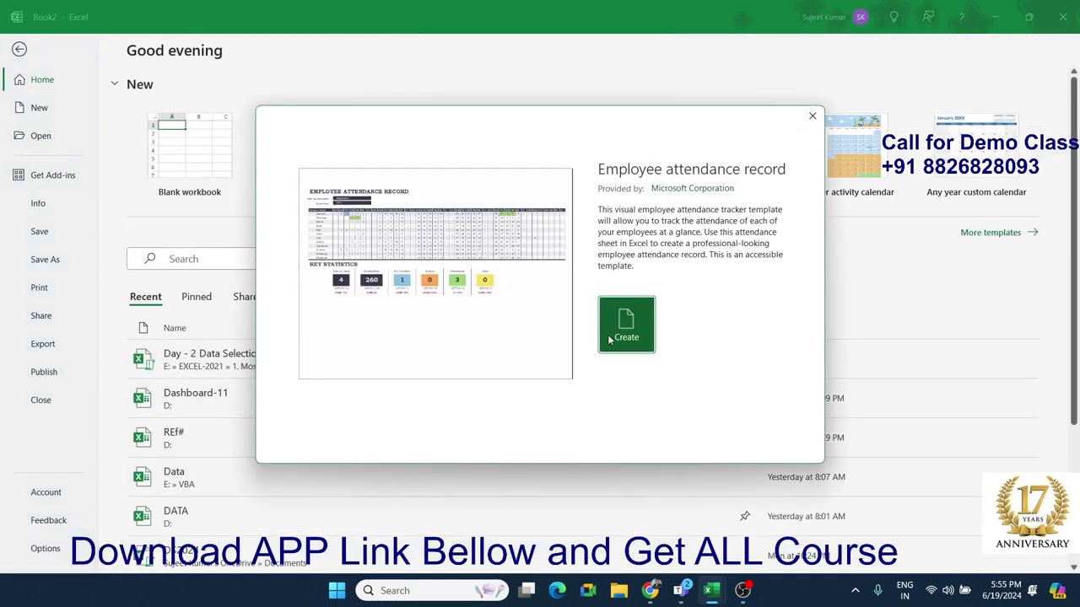
{"action": "left_click", "coordinate": [614, 336]}
{"action": "left_click", "coordinate": [280, 330]}
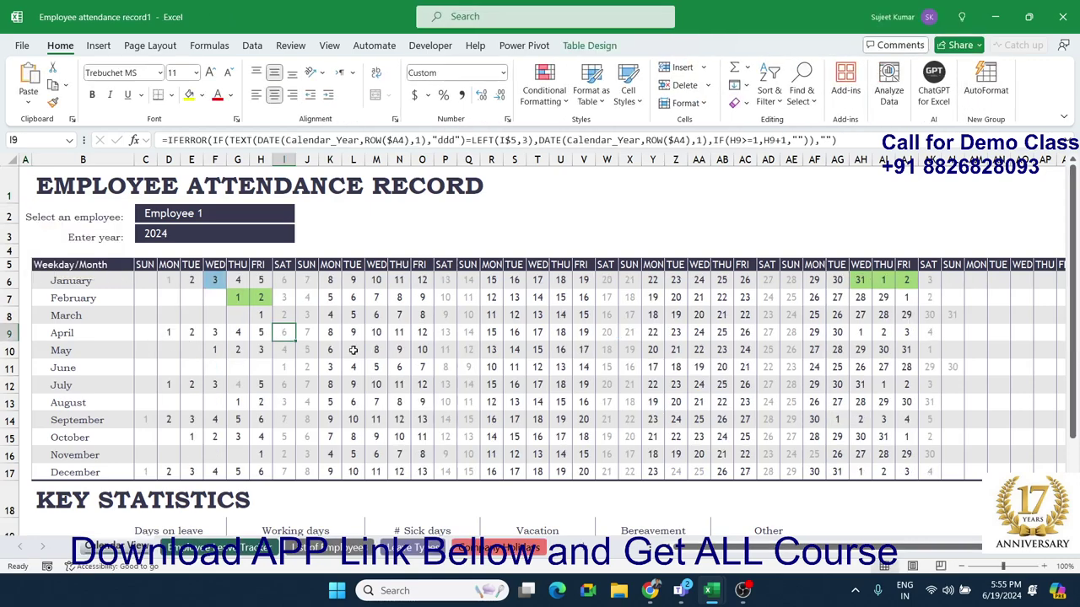
{"action": "scroll", "coordinate": [353, 357], "scroll_direction": "down", "scroll_amount": 3}
{"action": "scroll", "coordinate": [354, 357], "scroll_direction": "up", "scroll_amount": 5}
{"action": "key", "text": "Up"}
{"action": "key", "text": "Up"}
{"action": "key", "text": "ctrl+Right"}
{"action": "scroll", "coordinate": [249, 299], "scroll_direction": "right", "scroll_amount": 1}
{"action": "key", "text": "ctrl+Left"}
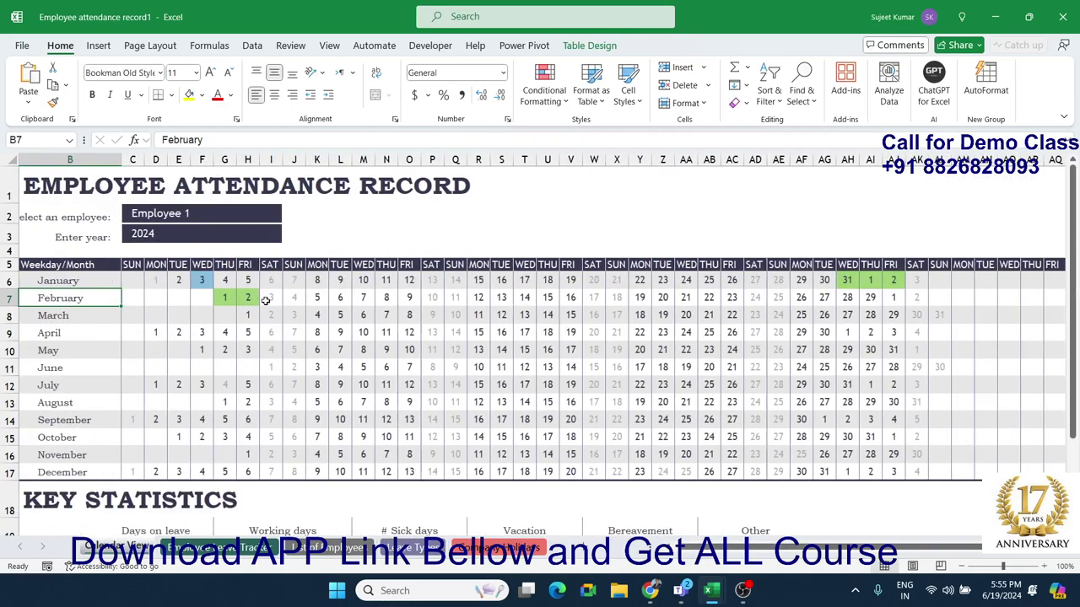
{"action": "left_click", "coordinate": [218, 297]}
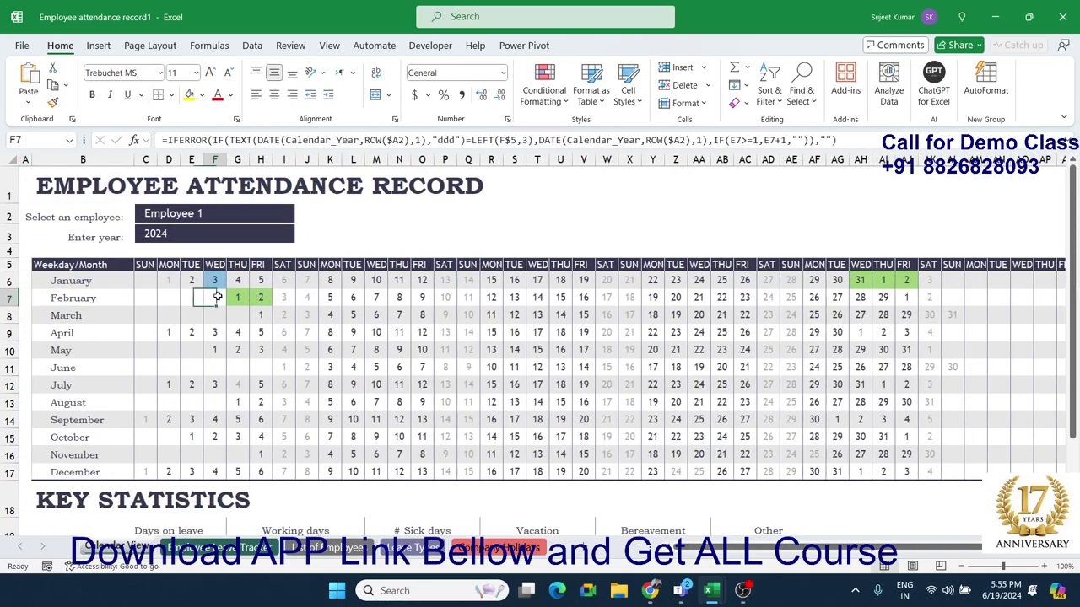
{"action": "left_click", "coordinate": [364, 140]}
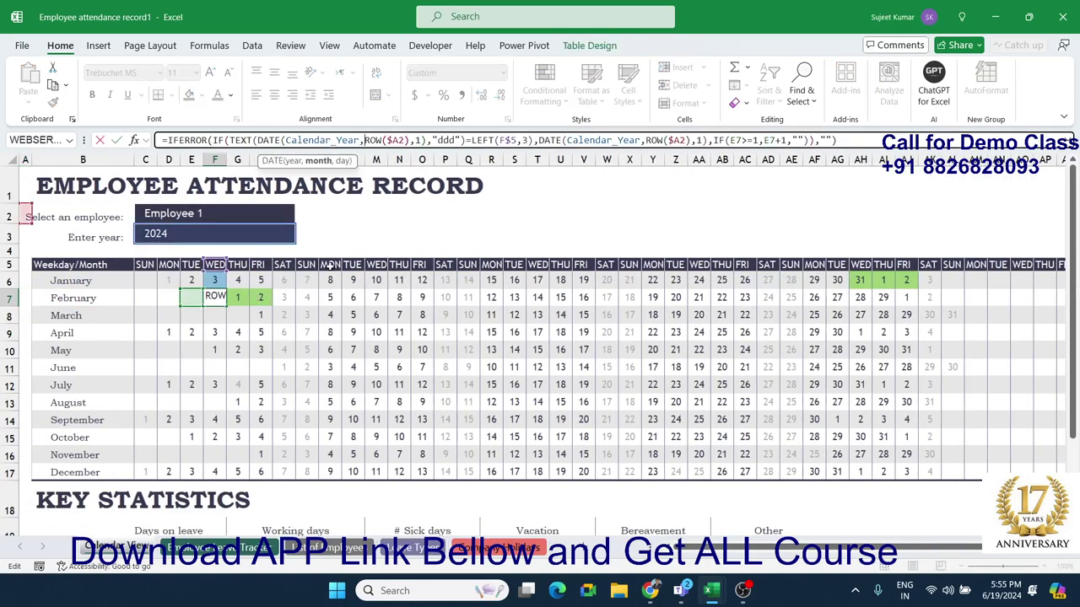
{"action": "double_click", "coordinate": [218, 297]}
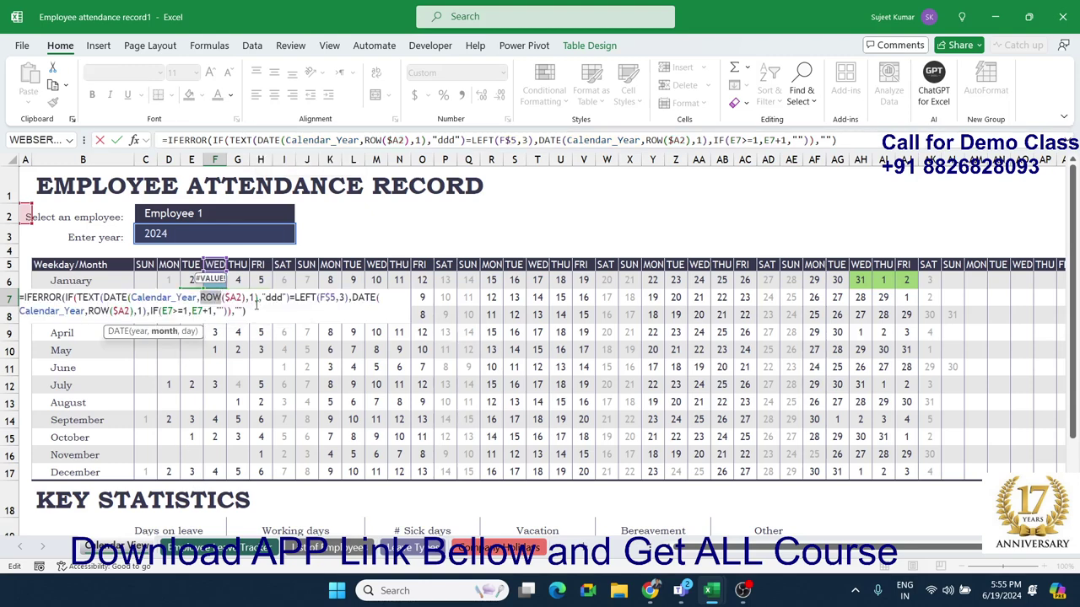
{"action": "key", "text": "Escape"}
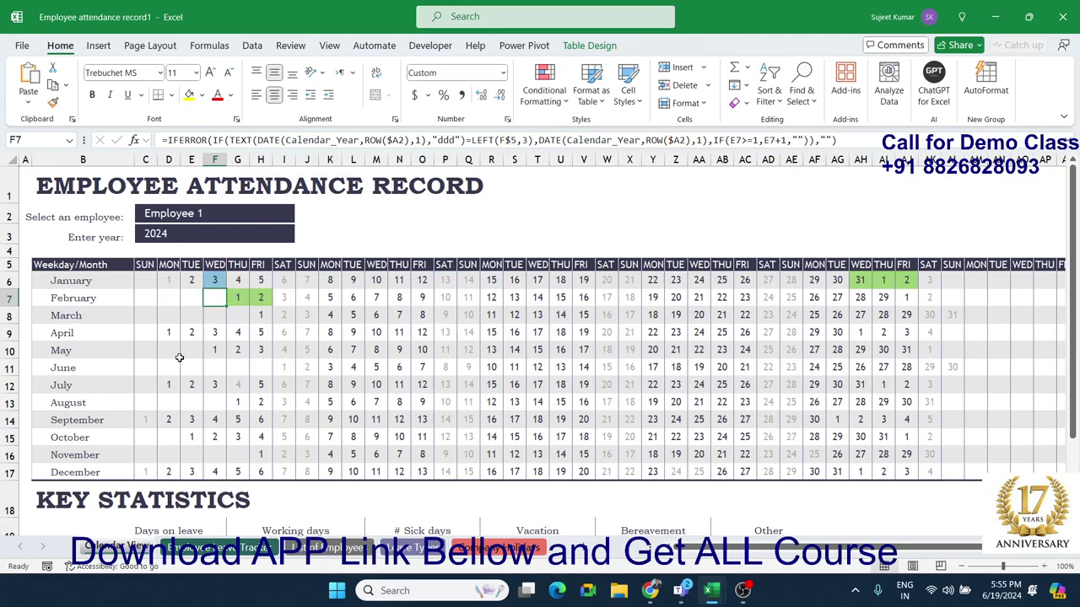
{"action": "left_click_drag", "start_coordinate": [73, 194], "coordinate": [1046, 511]}
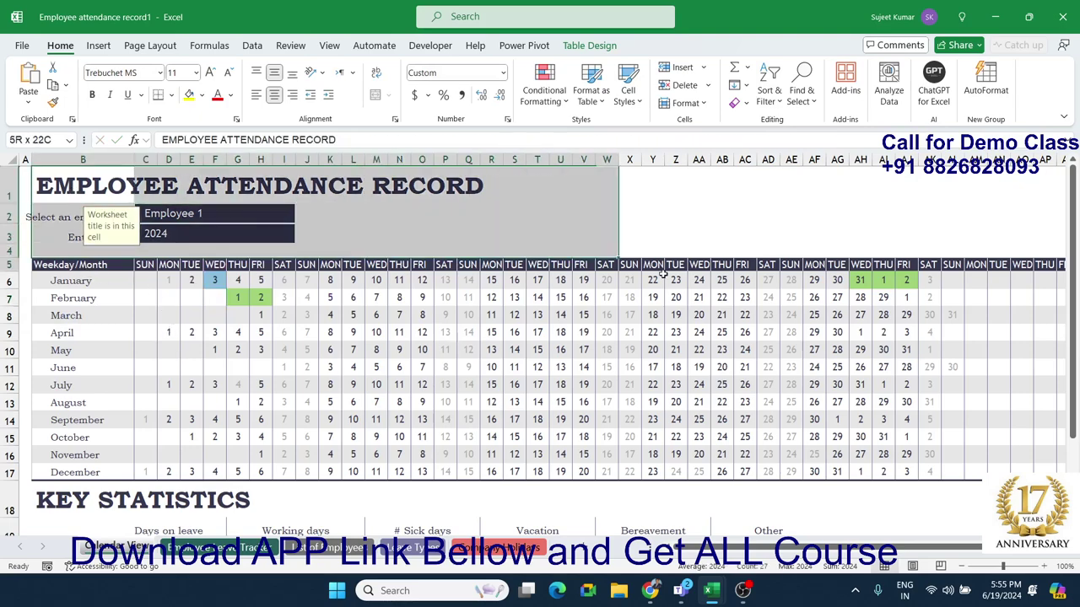
{"action": "scroll", "coordinate": [540, 338], "scroll_direction": "down", "scroll_amount": 3}
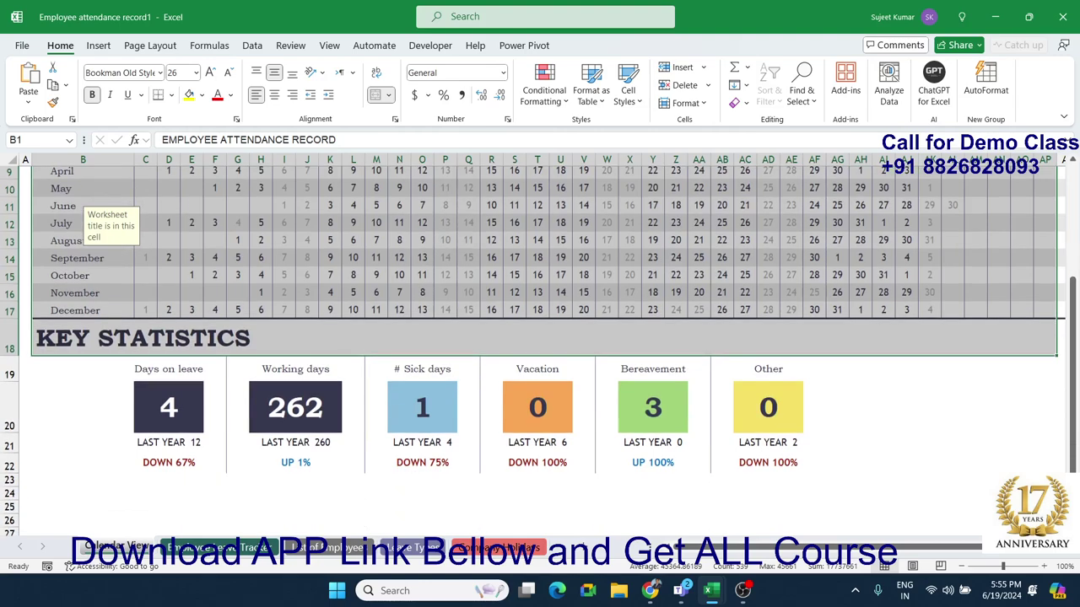
{"action": "scroll", "coordinate": [540, 338], "scroll_direction": "up", "scroll_amount": 3}
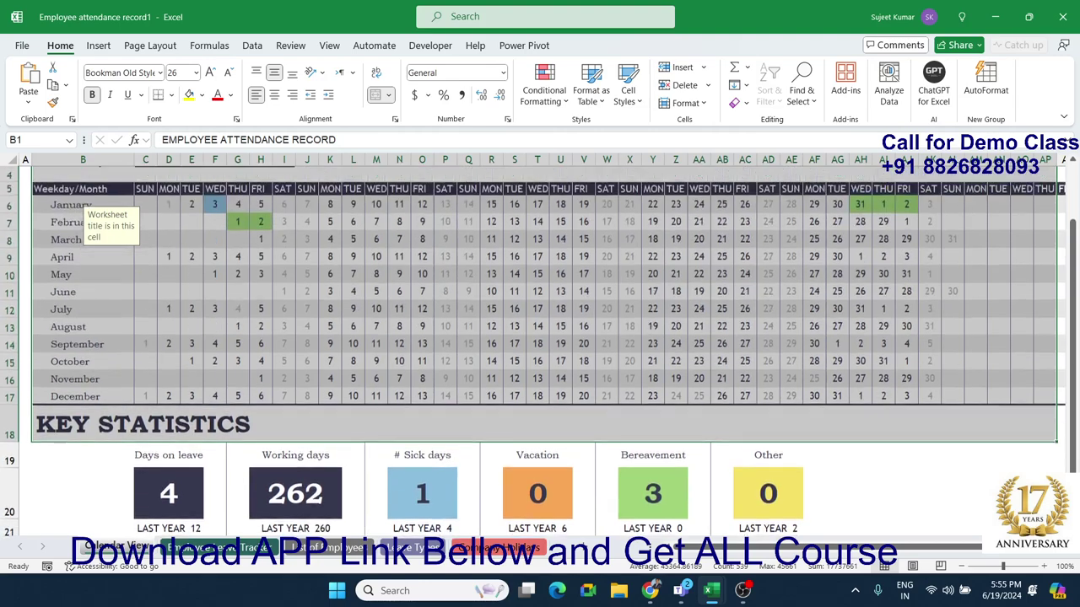
{"action": "left_click", "coordinate": [720, 468]}
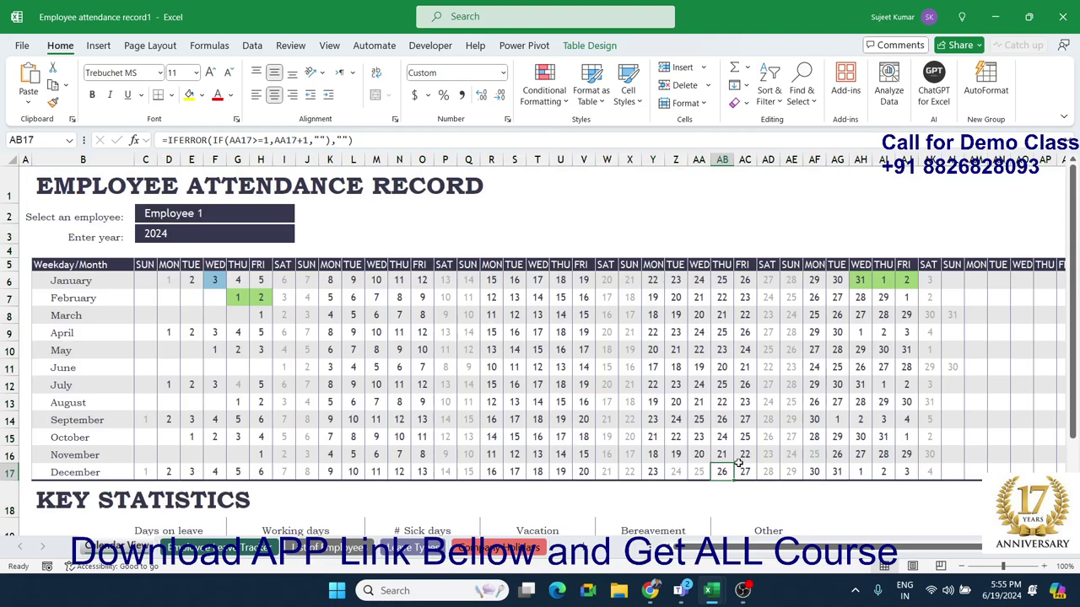
{"action": "scroll", "coordinate": [739, 462], "scroll_direction": "down", "scroll_amount": 3}
Cancel the accidental move of the Other card onto LAST YEAR 2.
{"action": "left_click", "coordinate": [284, 405]}
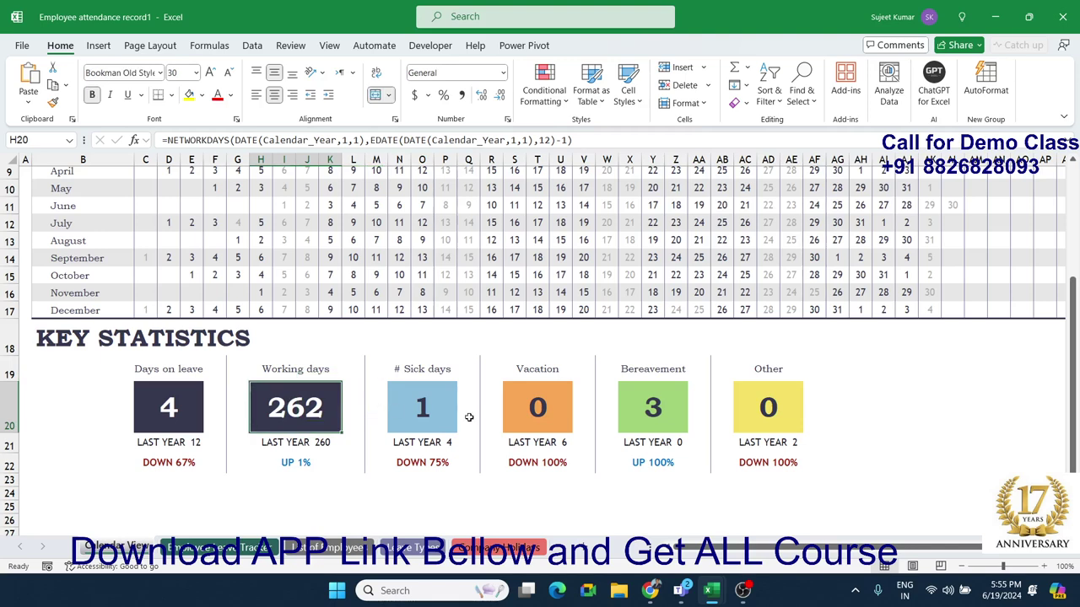
{"action": "left_click", "coordinate": [469, 417]}
{"action": "left_click", "coordinate": [735, 426]}
{"action": "left_click", "coordinate": [745, 443]}
{"action": "left_click_drag", "start_coordinate": [734, 447], "coordinate": [700, 452]}
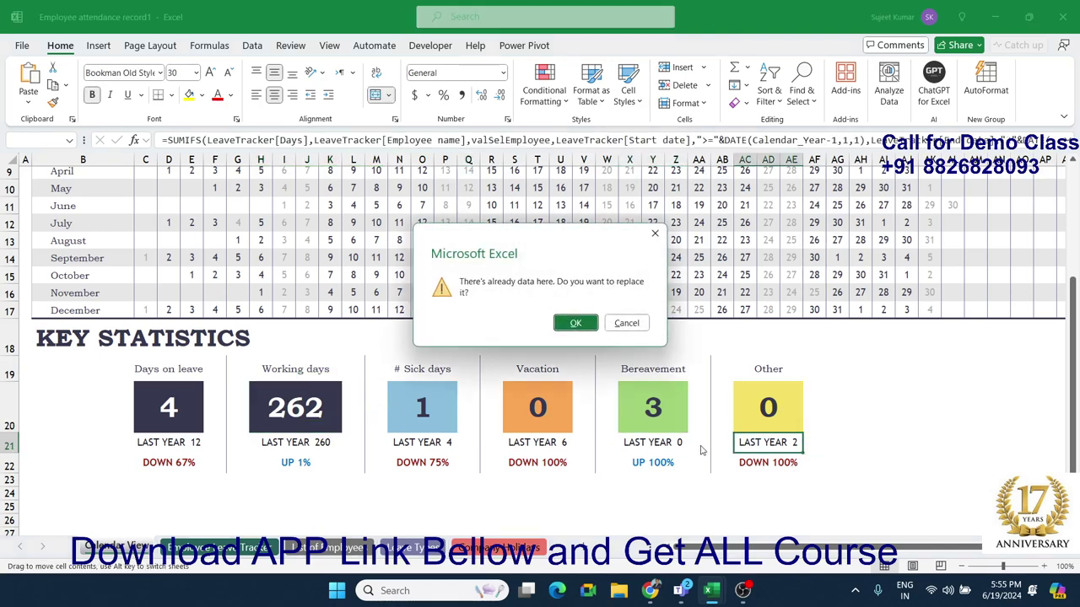
{"action": "key", "text": "Escape"}
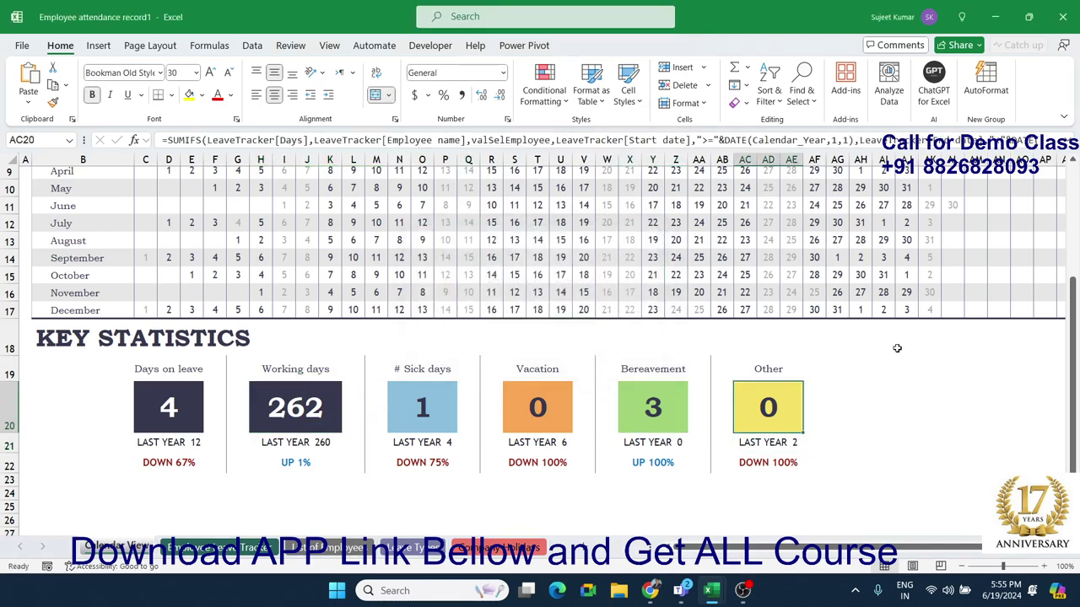
Inspect the formulas of the March and April day cells in the attendance calendar.
{"action": "left_click", "coordinate": [897, 348]}
{"action": "scroll", "coordinate": [897, 348], "scroll_direction": "up", "scroll_amount": 3}
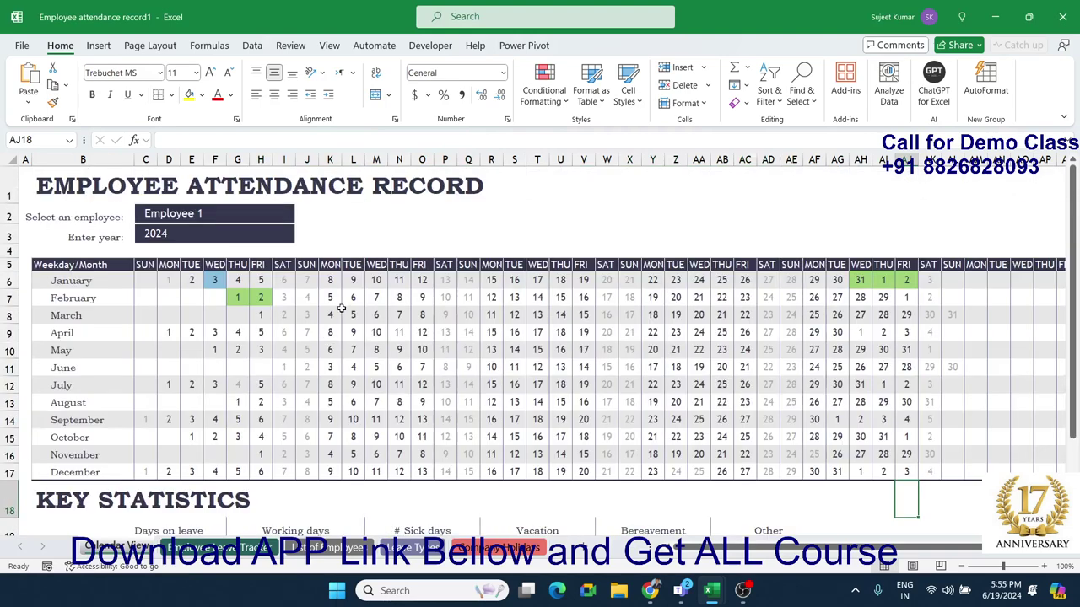
{"action": "left_click_drag", "start_coordinate": [336, 314], "coordinate": [351, 316]}
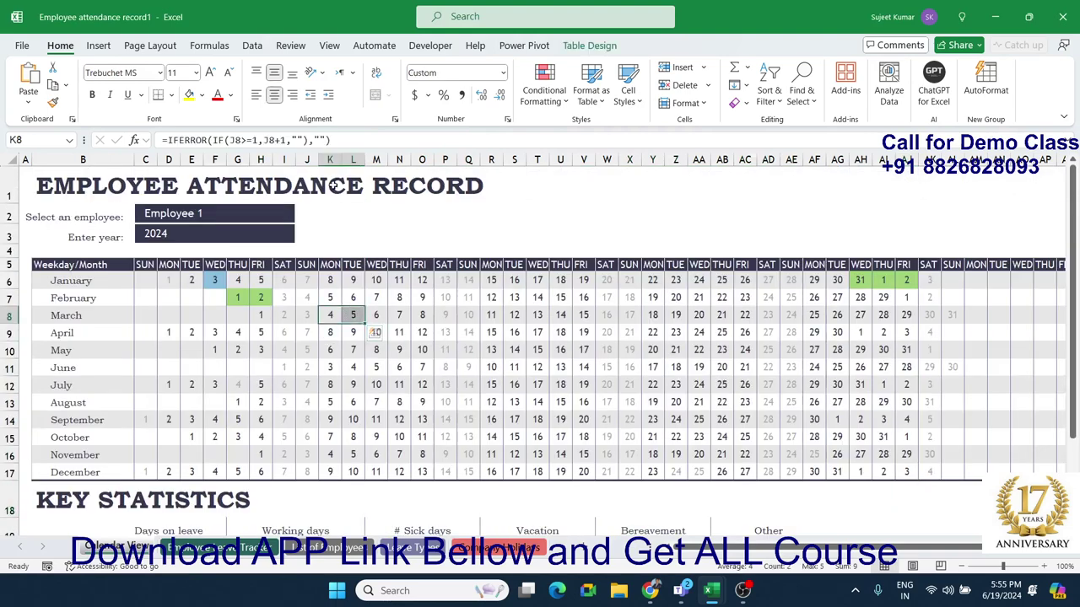
{"action": "left_click", "coordinate": [310, 313]}
{"action": "scroll", "coordinate": [308, 312], "scroll_direction": "down", "scroll_amount": 3}
{"action": "scroll", "coordinate": [314, 312], "scroll_direction": "up", "scroll_amount": 3}
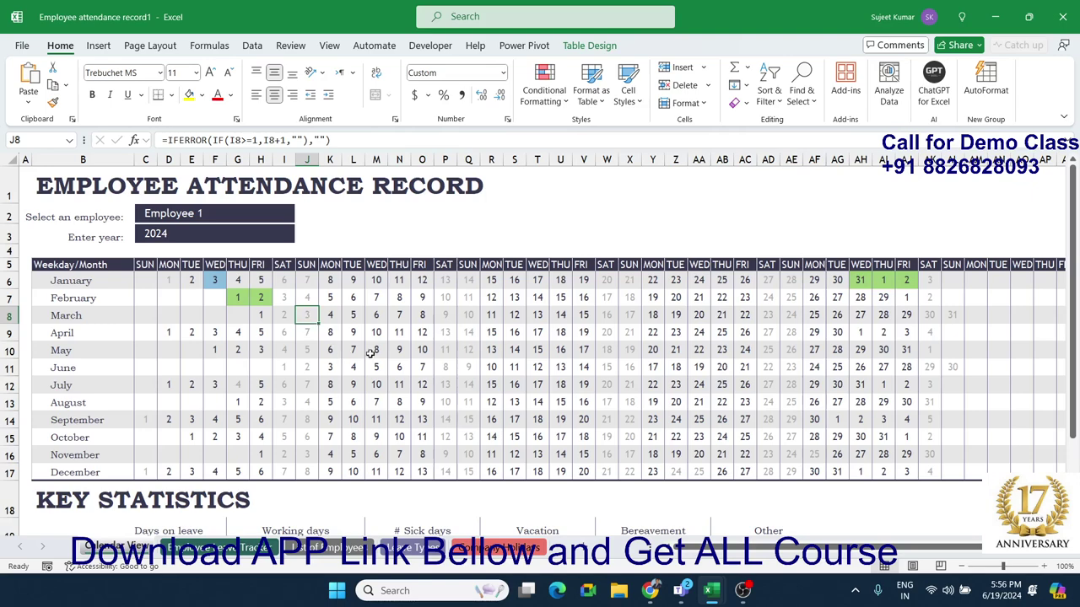
{"action": "left_click", "coordinate": [390, 329]}
{"action": "scroll", "coordinate": [384, 381], "scroll_direction": "down", "scroll_amount": 3}
{"action": "scroll", "coordinate": [384, 384], "scroll_direction": "up", "scroll_amount": 3}
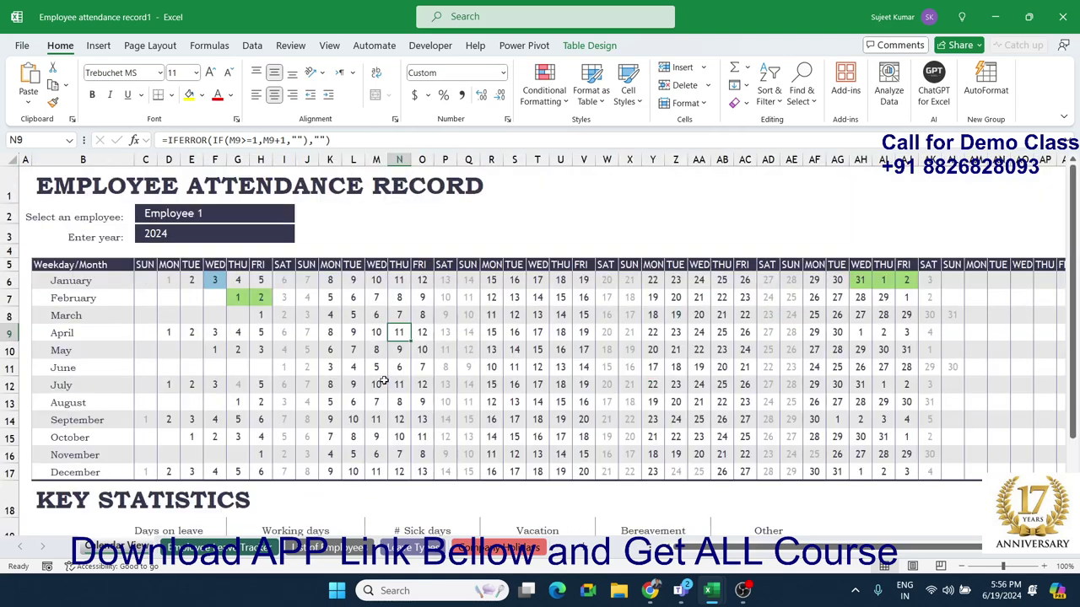
Browse the empty rows below the key statistics, then bring back the Book2 cash memo.
{"action": "scroll", "coordinate": [146, 265], "scroll_direction": "down", "scroll_amount": 4}
{"action": "scroll", "coordinate": [146, 265], "scroll_direction": "down", "scroll_amount": 1}
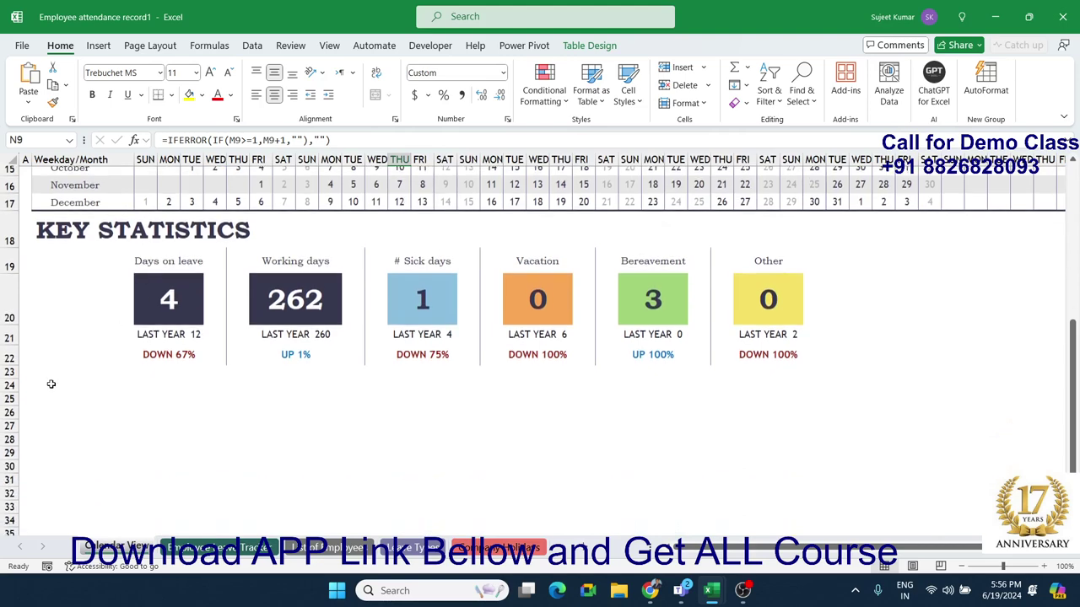
{"action": "mouse_move", "coordinate": [36, 390]}
{"action": "left_mouse_down"}
{"action": "mouse_move", "coordinate": [1034, 374]}
{"action": "mouse_move", "coordinate": [959, 170]}
{"action": "left_mouse_up"}
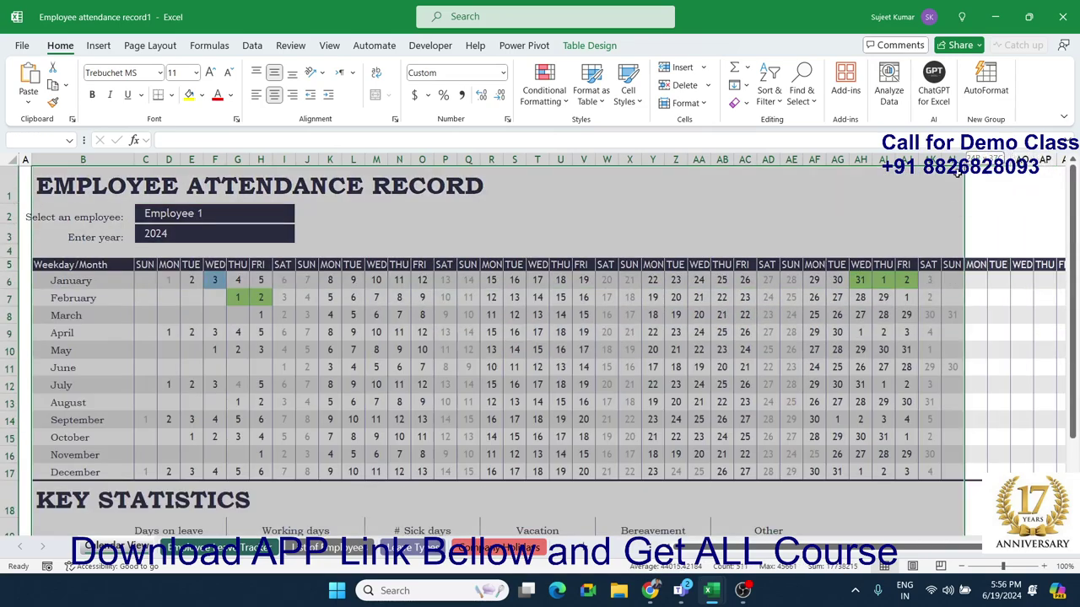
{"action": "left_click", "coordinate": [814, 295]}
{"action": "scroll", "coordinate": [704, 333], "scroll_direction": "down", "scroll_amount": 1}
{"action": "scroll", "coordinate": [704, 332], "scroll_direction": "up", "scroll_amount": 1}
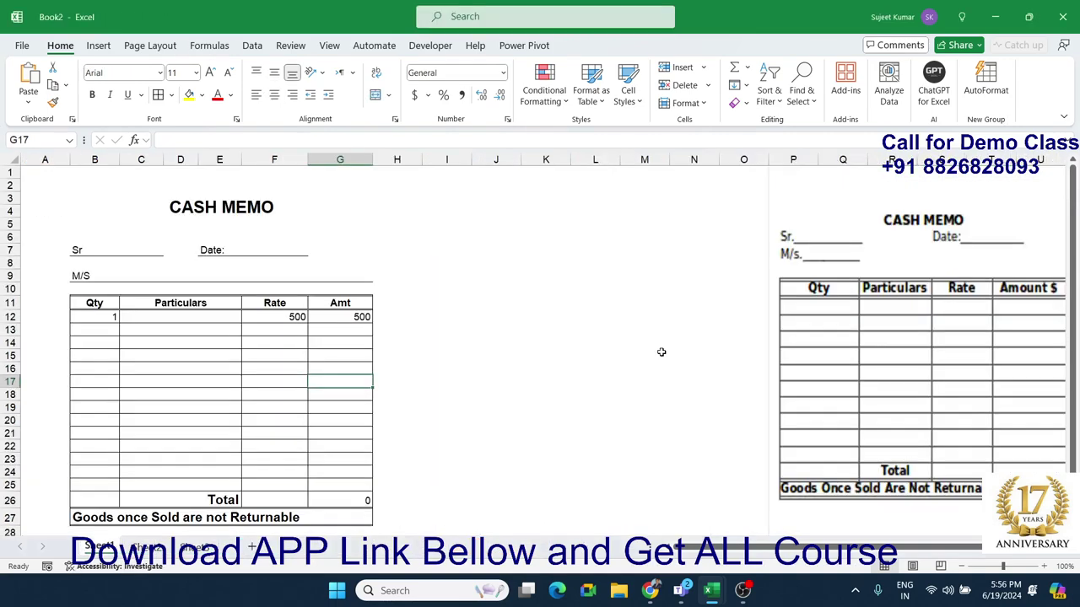
Review the cash memo by selecting its whole area A1:H30, then deselect it.
{"action": "left_click", "coordinate": [431, 320]}
{"action": "scroll", "coordinate": [434, 329], "scroll_direction": "down", "scroll_amount": 2}
{"action": "scroll", "coordinate": [435, 333], "scroll_direction": "up", "scroll_amount": 4}
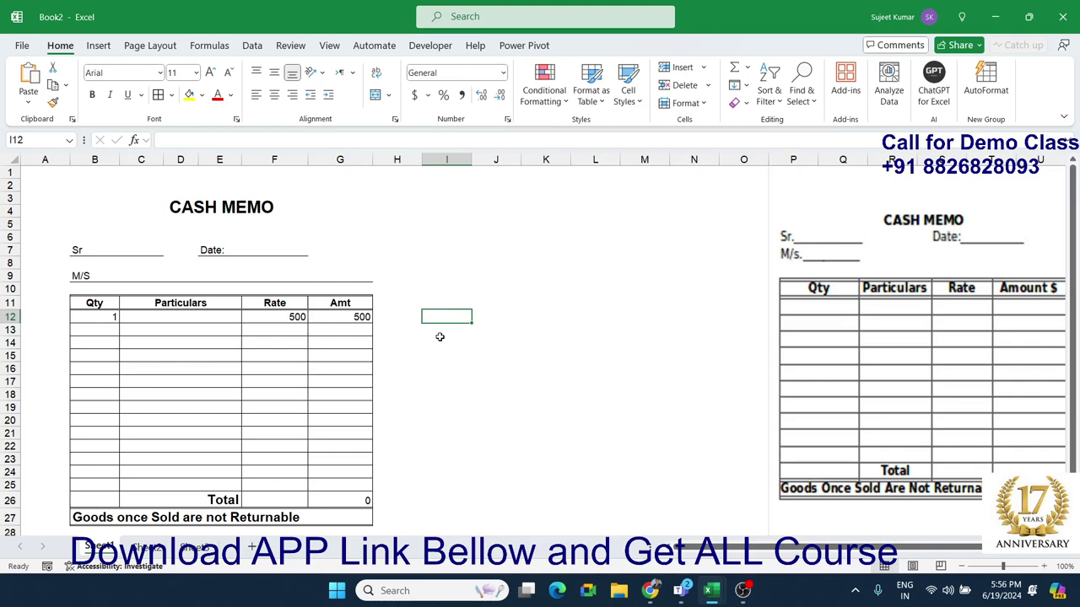
{"action": "scroll", "coordinate": [443, 335], "scroll_direction": "down", "scroll_amount": 3}
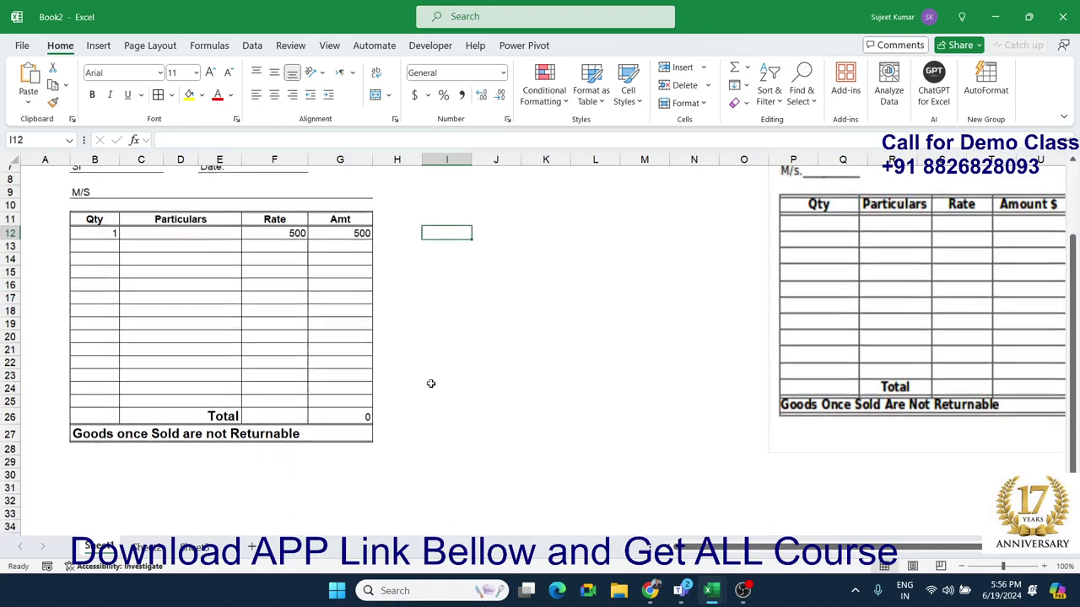
{"action": "left_click", "coordinate": [413, 453]}
{"action": "key", "text": "ctrl+shift+Home"}
{"action": "left_click", "coordinate": [570, 367]}
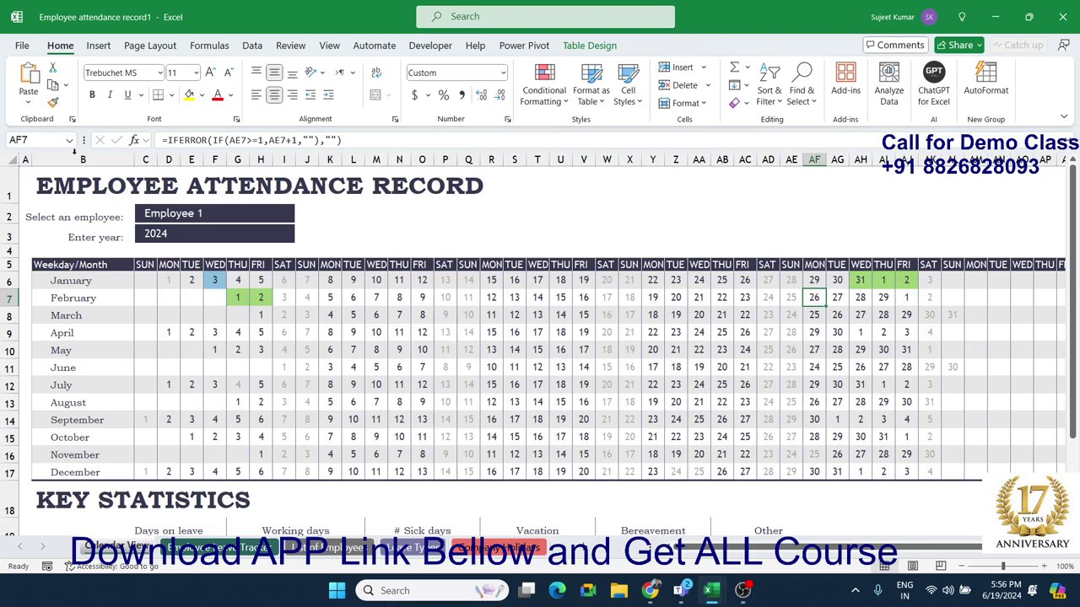
Pick the Summer activity calendar template from the File start page and create it.
{"action": "left_click", "coordinate": [21, 50]}
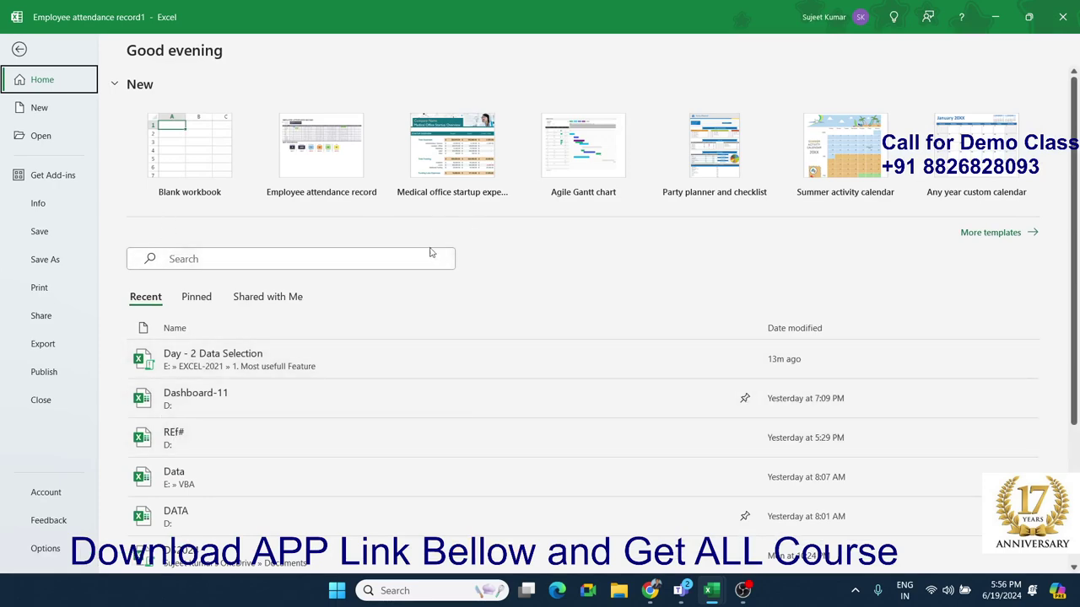
{"action": "left_click", "coordinate": [851, 179]}
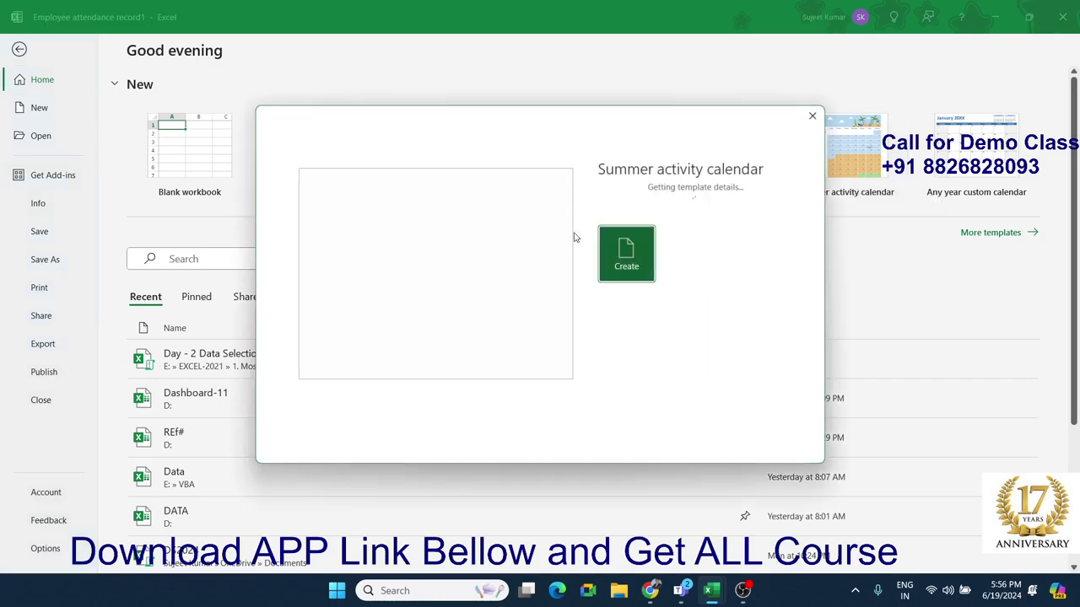
{"action": "left_click", "coordinate": [628, 266]}
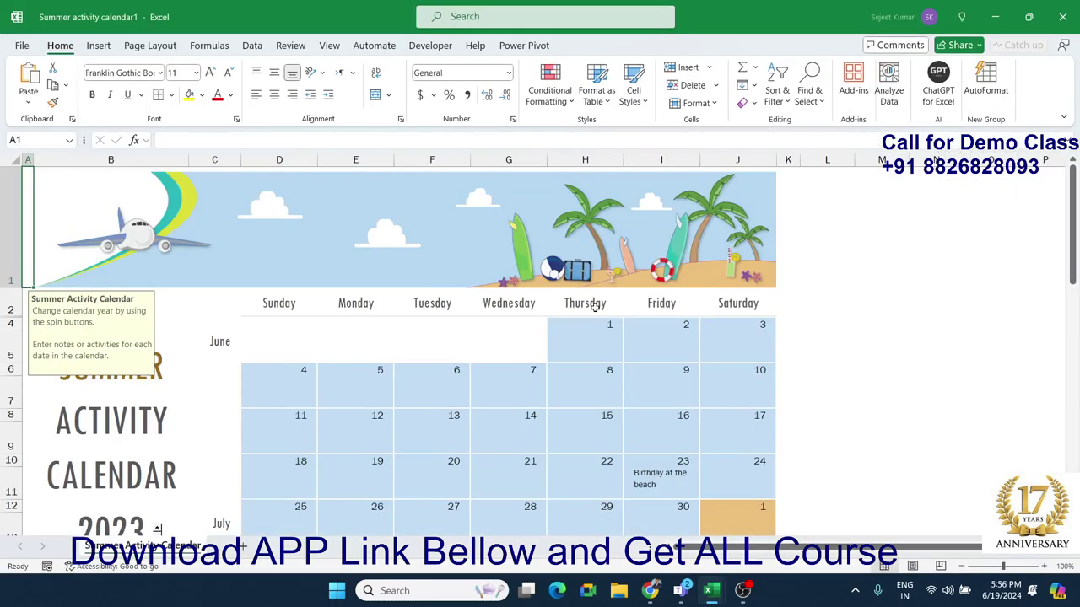
Scroll through the summer calendar's months and back to the top.
{"action": "scroll", "coordinate": [657, 327], "scroll_direction": "down", "scroll_amount": 4}
{"action": "scroll", "coordinate": [658, 325], "scroll_direction": "down", "scroll_amount": 1}
{"action": "scroll", "coordinate": [659, 323], "scroll_direction": "down", "scroll_amount": 5}
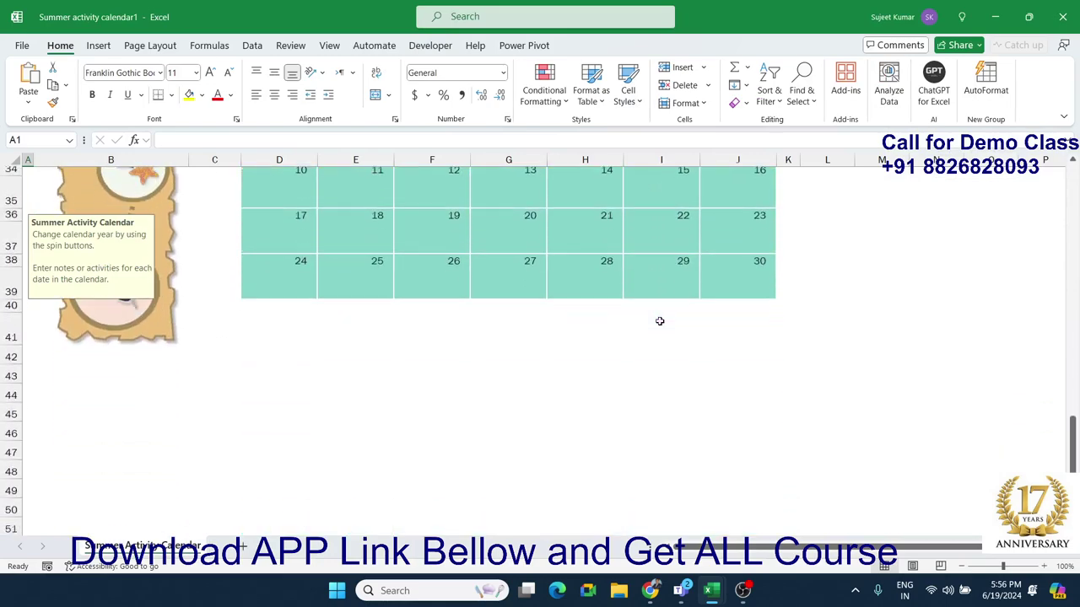
{"action": "scroll", "coordinate": [659, 319], "scroll_direction": "up", "scroll_amount": 5}
{"action": "scroll", "coordinate": [662, 312], "scroll_direction": "up", "scroll_amount": 2}
{"action": "scroll", "coordinate": [666, 307], "scroll_direction": "up", "scroll_amount": 2}
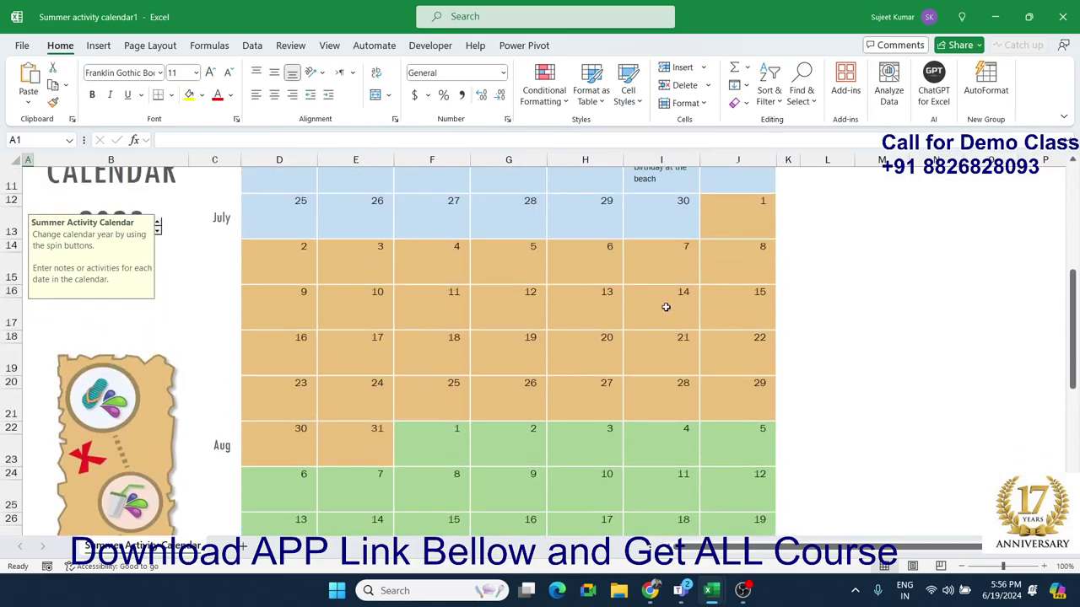
{"action": "scroll", "coordinate": [666, 308], "scroll_direction": "up", "scroll_amount": 4}
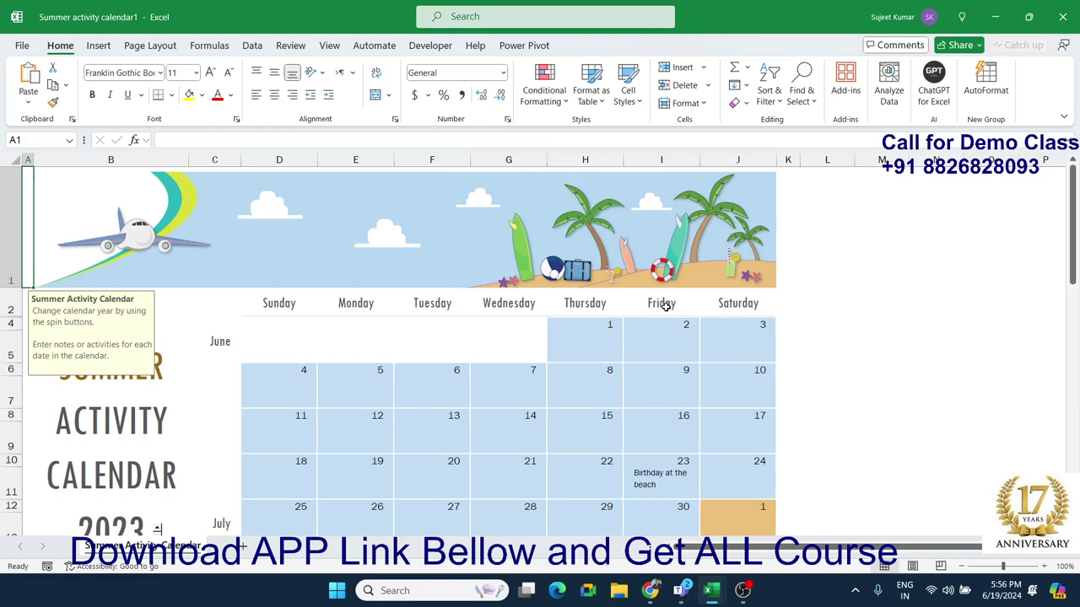
Dismiss the calendar's tip note and close the Summer activity calendar1 workbook.
{"action": "left_click", "coordinate": [32, 49]}
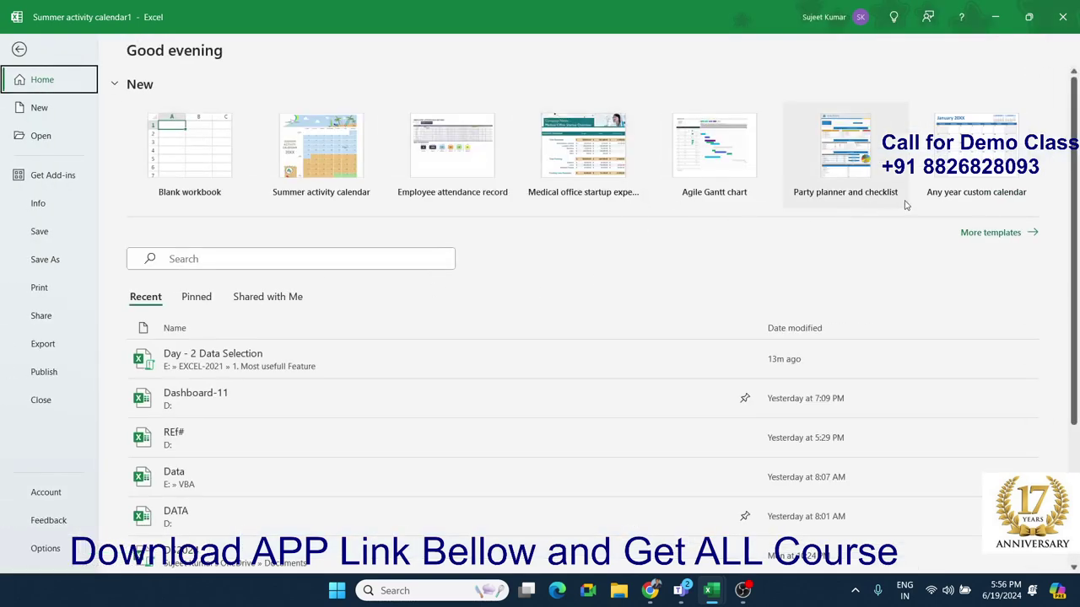
{"action": "scroll", "coordinate": [916, 202], "scroll_direction": "down", "scroll_amount": 1}
{"action": "scroll", "coordinate": [916, 203], "scroll_direction": "up", "scroll_amount": 1}
{"action": "left_click", "coordinate": [18, 49]}
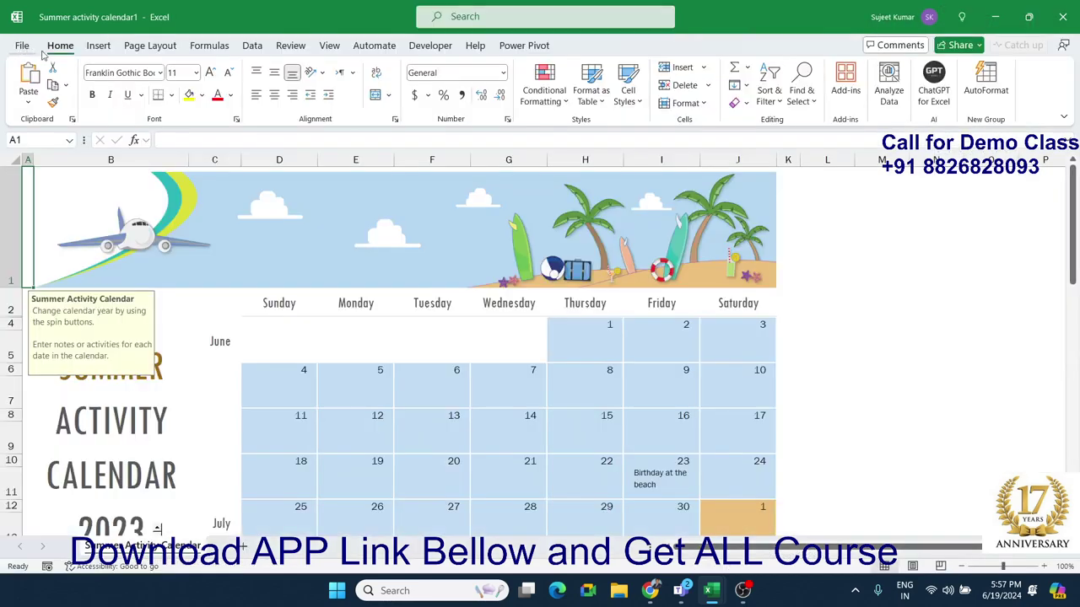
{"action": "left_click", "coordinate": [854, 323]}
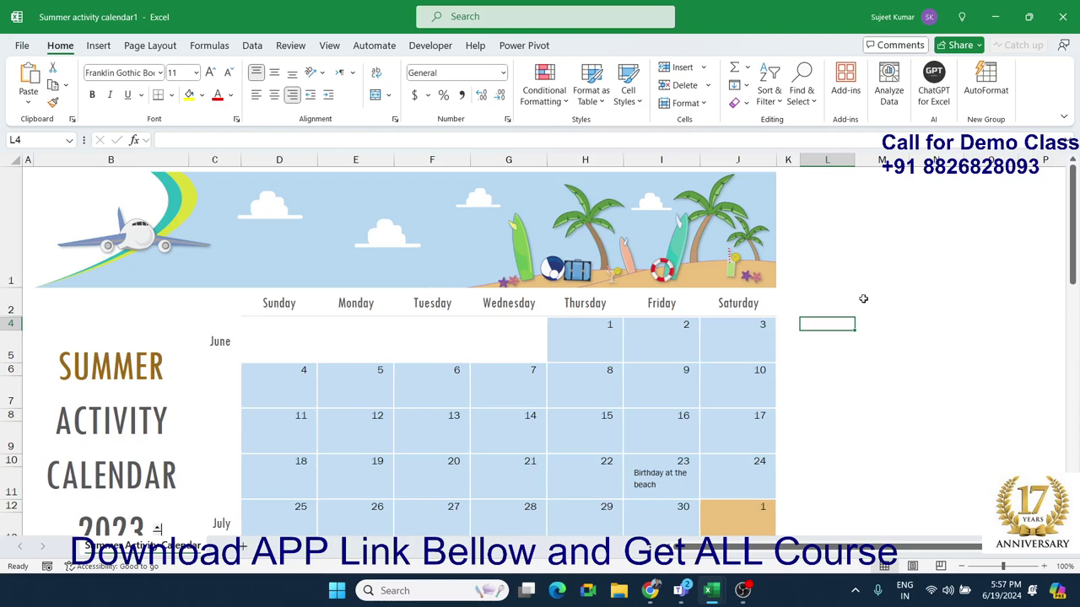
{"action": "left_click", "coordinate": [1064, 18]}
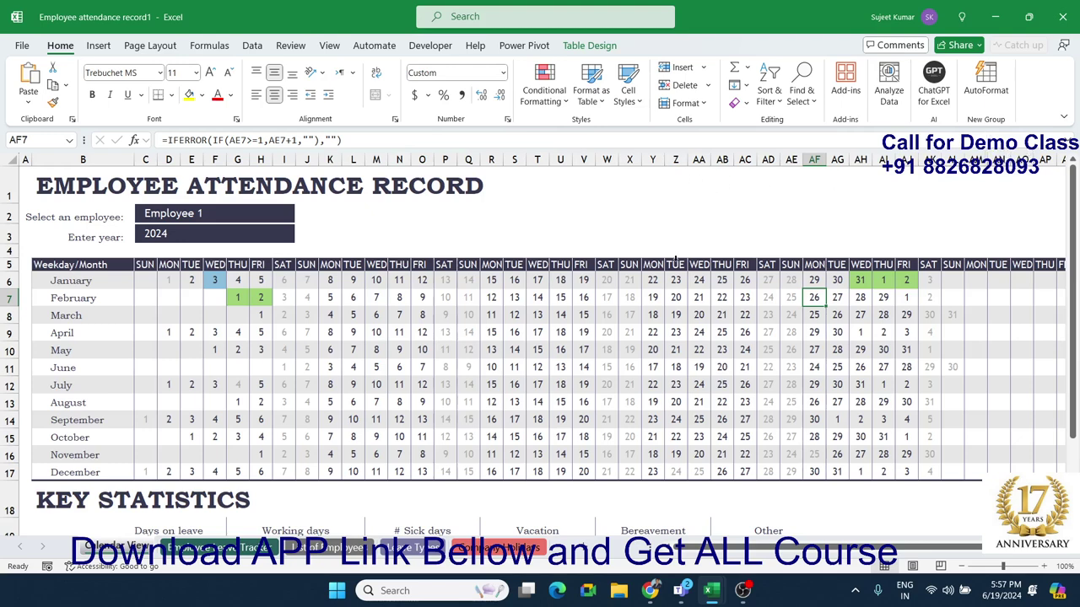
{"action": "left_click", "coordinate": [424, 250]}
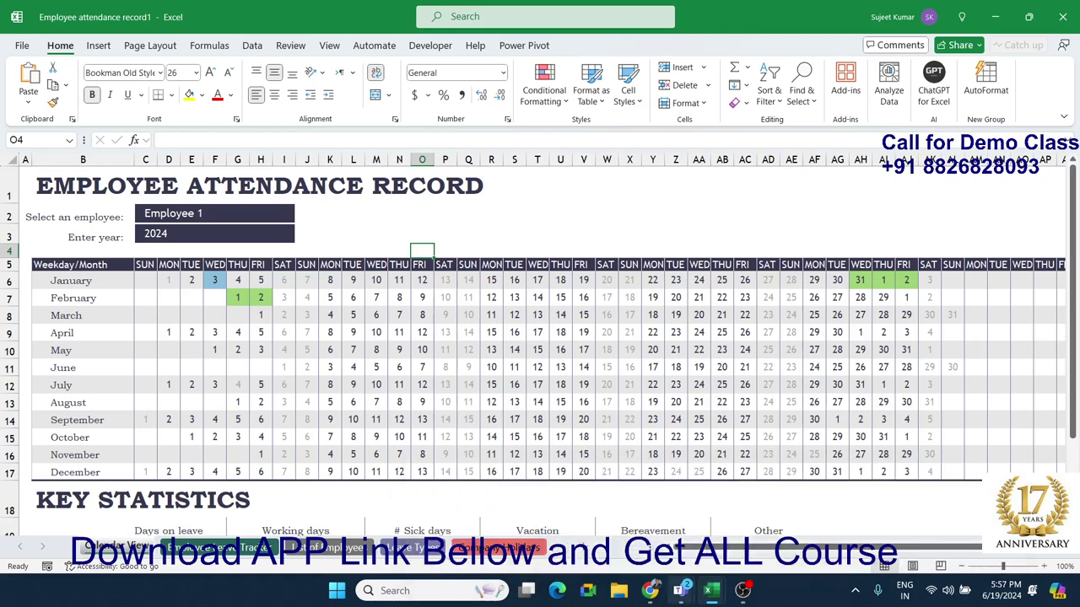
{"action": "left_click", "coordinate": [381, 330]}
{"action": "scroll", "coordinate": [548, 380], "scroll_direction": "down", "scroll_amount": 5}
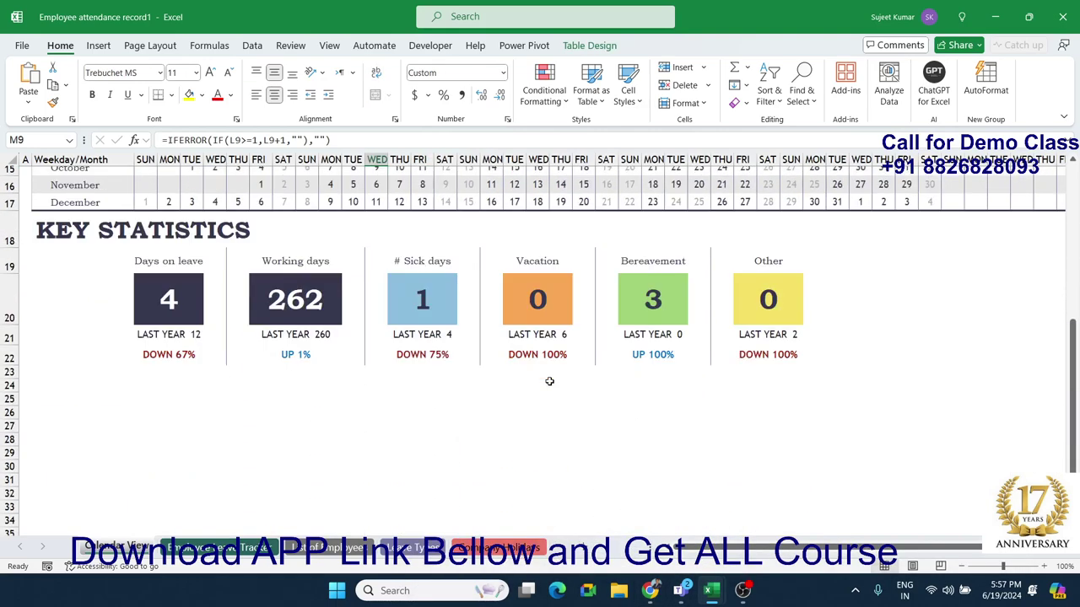
{"action": "left_click_drag", "start_coordinate": [128, 406], "coordinate": [995, 17]}
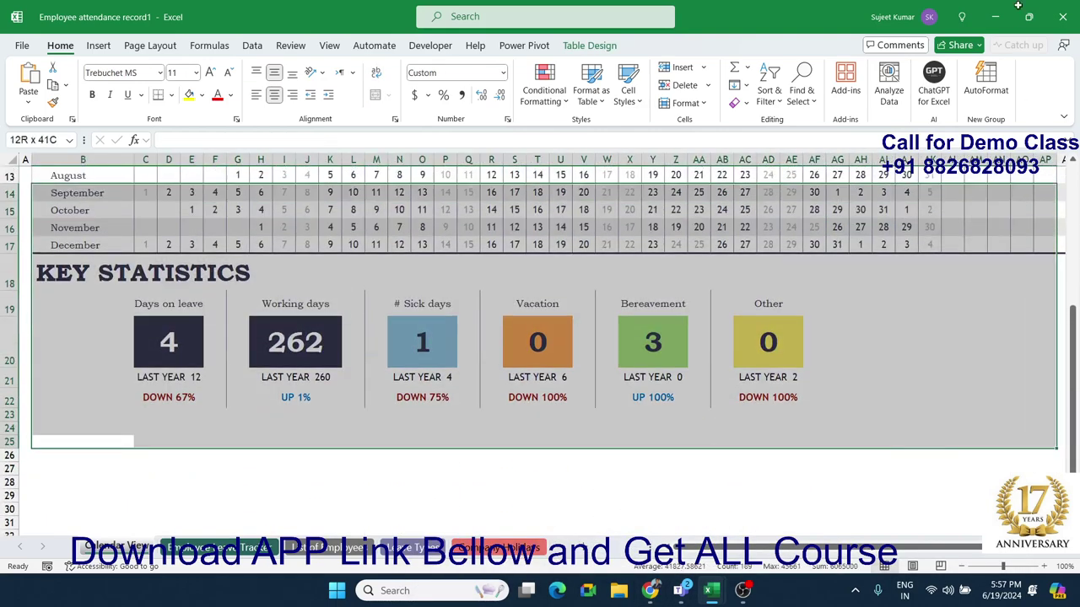